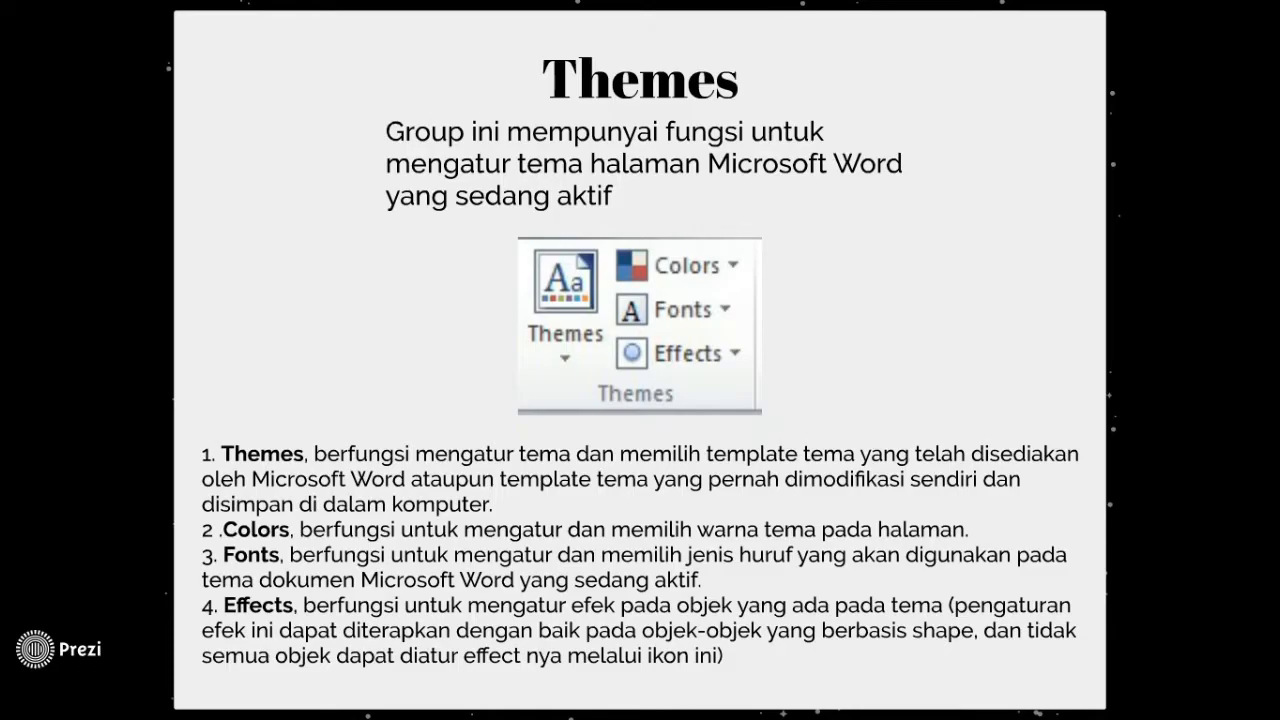
{"action": "key", "text": "Right"}
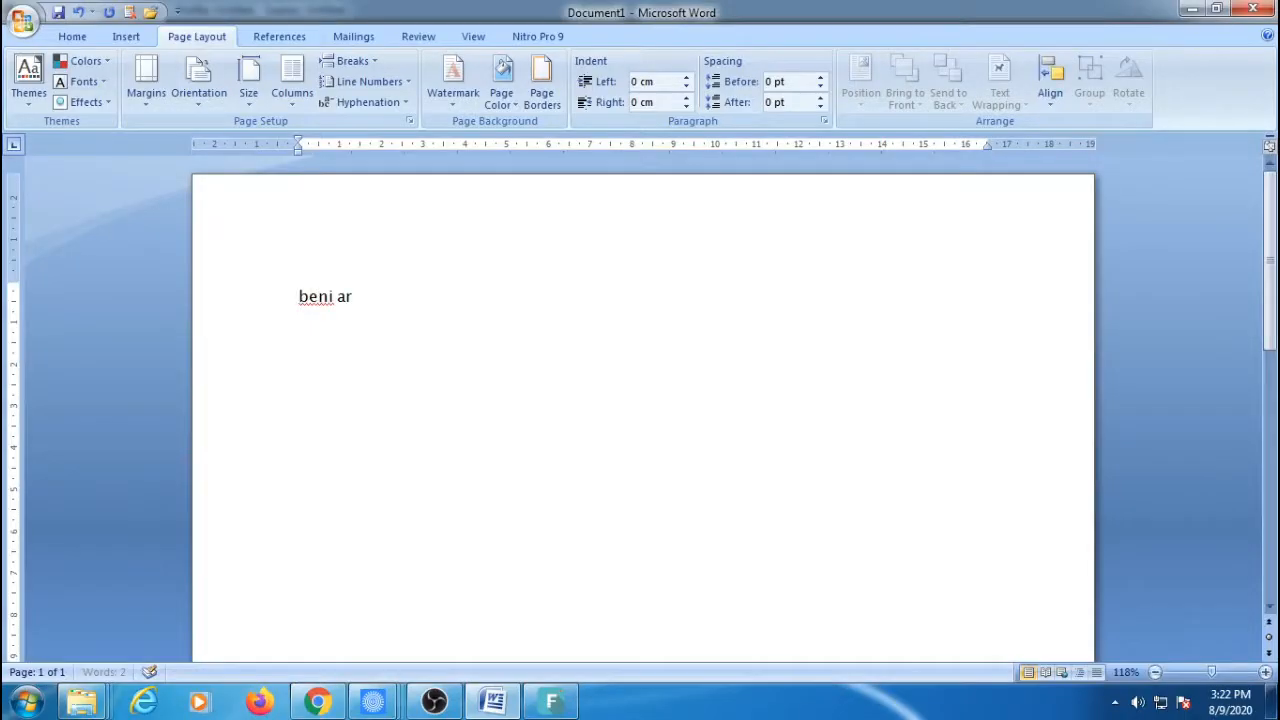
Finish writing the person's full name on the document's first line.
{"action": "type", "text": "riyanto"}
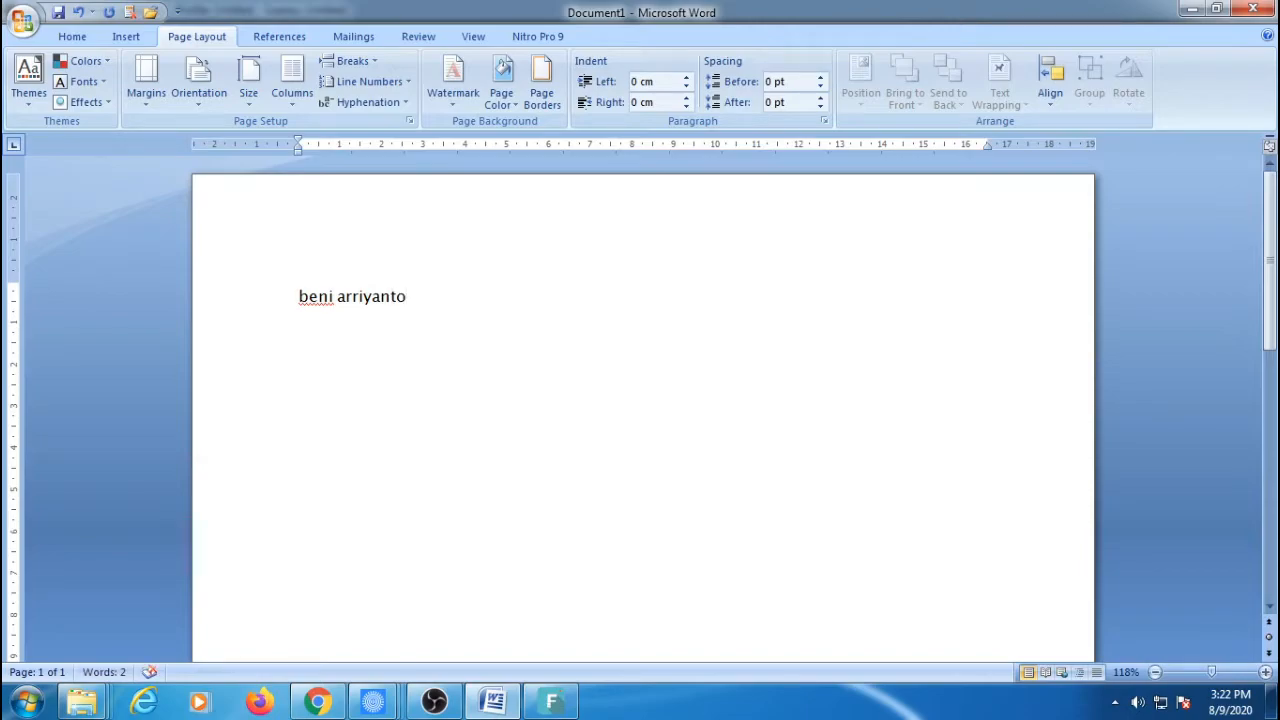
Switch the page margins to the Narrow preset and back to Normal.
{"action": "left_click", "coordinate": [148, 90]}
{"action": "left_click", "coordinate": [200, 251]}
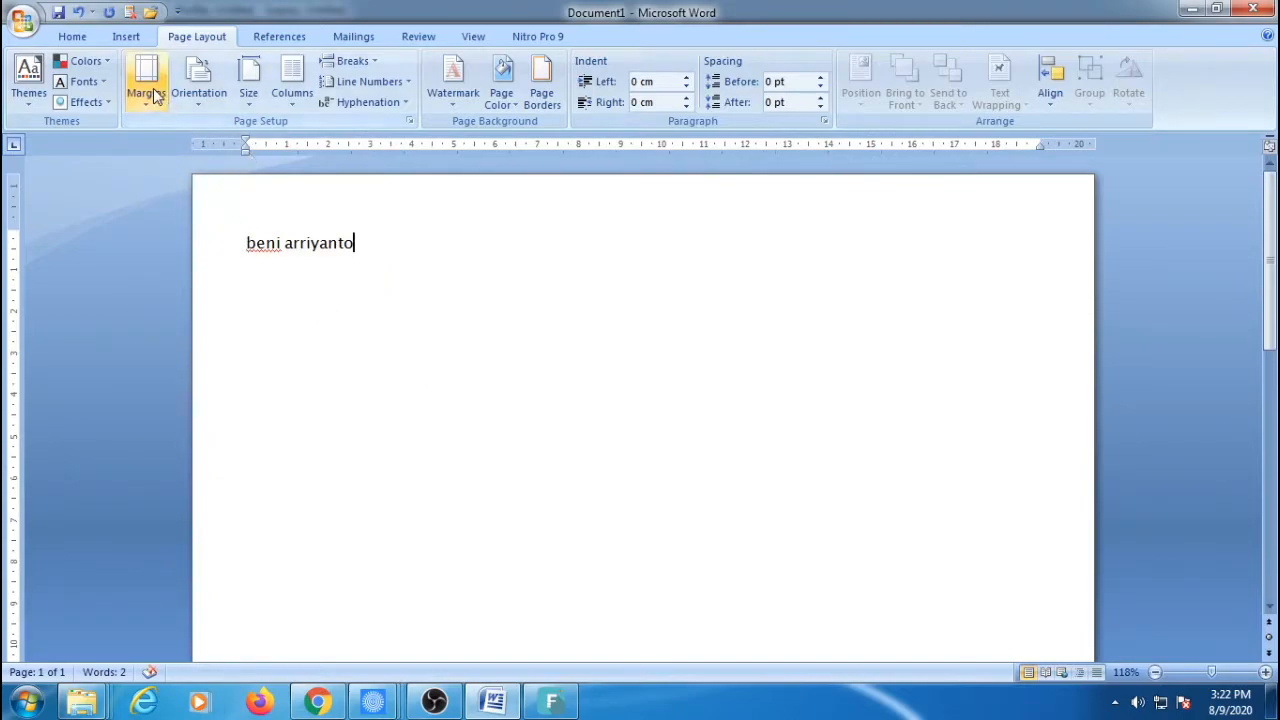
{"action": "left_click", "coordinate": [147, 92]}
{"action": "left_click", "coordinate": [208, 192]}
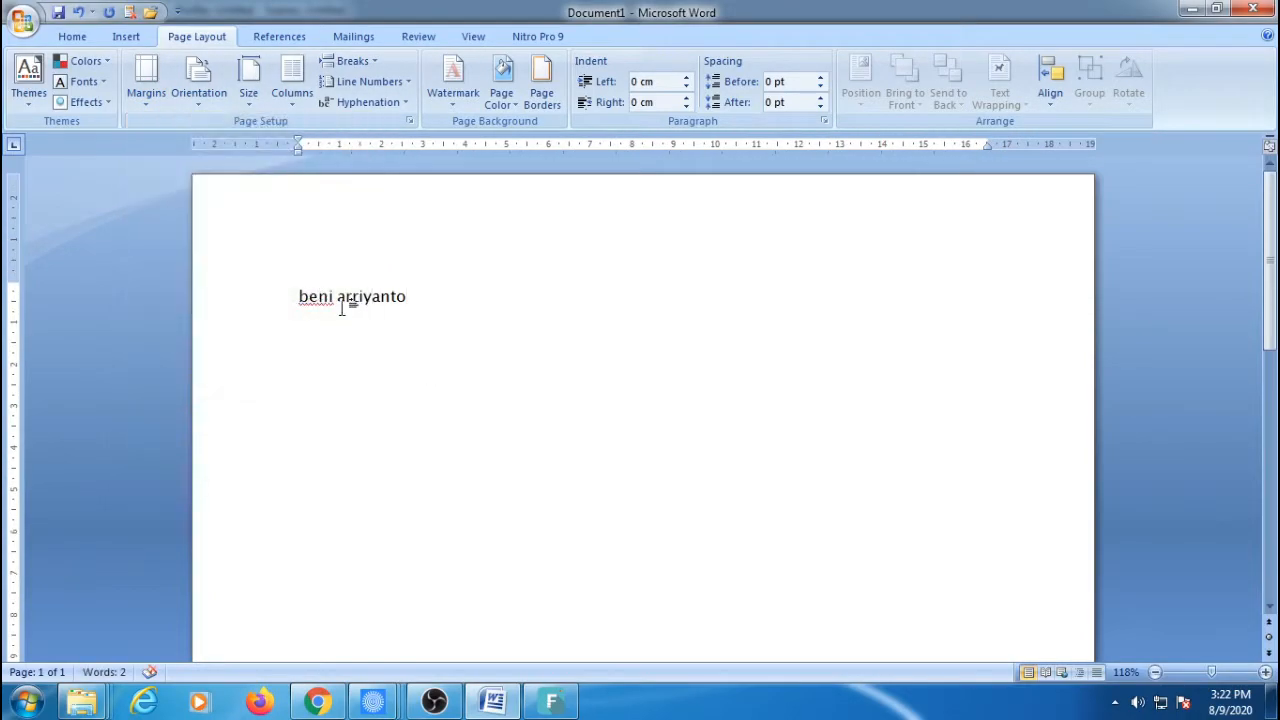
Apply custom page margins to the whole document with 2.9 cm at the top and 5.7 cm on the left.
{"action": "left_click", "coordinate": [150, 88]}
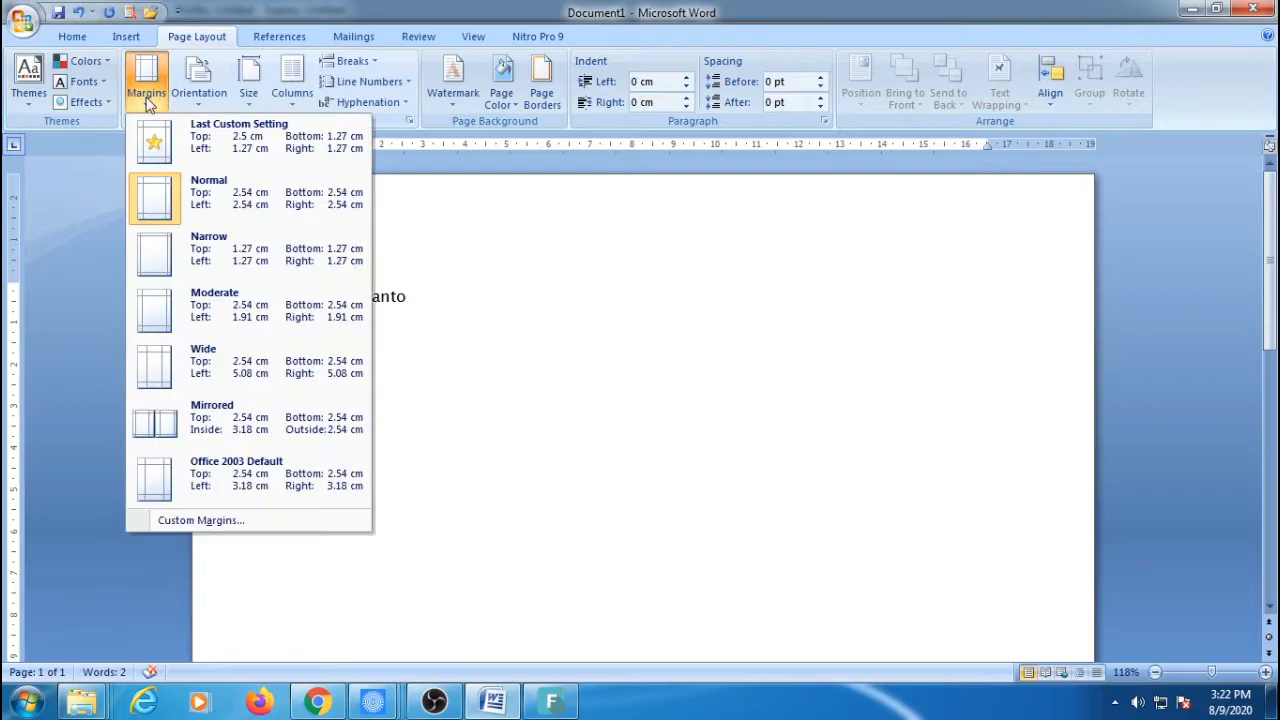
{"action": "left_click", "coordinate": [192, 520]}
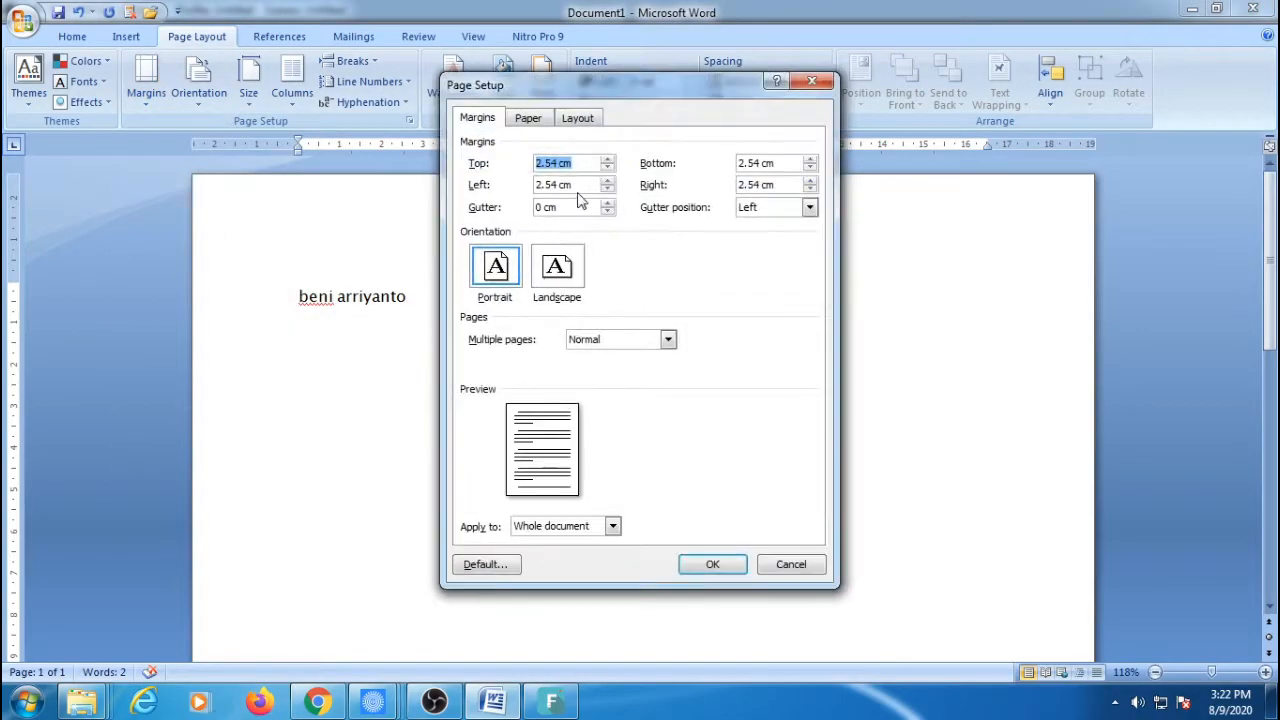
{"action": "left_click", "coordinate": [607, 159]}
{"action": "left_click", "coordinate": [607, 159]}
{"action": "left_click", "coordinate": [607, 159]}
{"action": "left_click", "coordinate": [607, 159]}
{"action": "left_click", "coordinate": [607, 181]}
{"action": "left_click", "coordinate": [607, 181]}
{"action": "left_click", "coordinate": [607, 181]}
{"action": "left_click", "coordinate": [607, 181]}
{"action": "left_click", "coordinate": [607, 181]}
{"action": "left_click", "coordinate": [607, 181]}
{"action": "left_click", "coordinate": [607, 181]}
{"action": "left_click", "coordinate": [607, 181]}
{"action": "left_click", "coordinate": [607, 181]}
{"action": "left_click", "coordinate": [607, 181]}
{"action": "left_click", "coordinate": [607, 181]}
{"action": "left_click", "coordinate": [607, 181]}
{"action": "left_click", "coordinate": [607, 181]}
{"action": "left_click", "coordinate": [714, 564]}
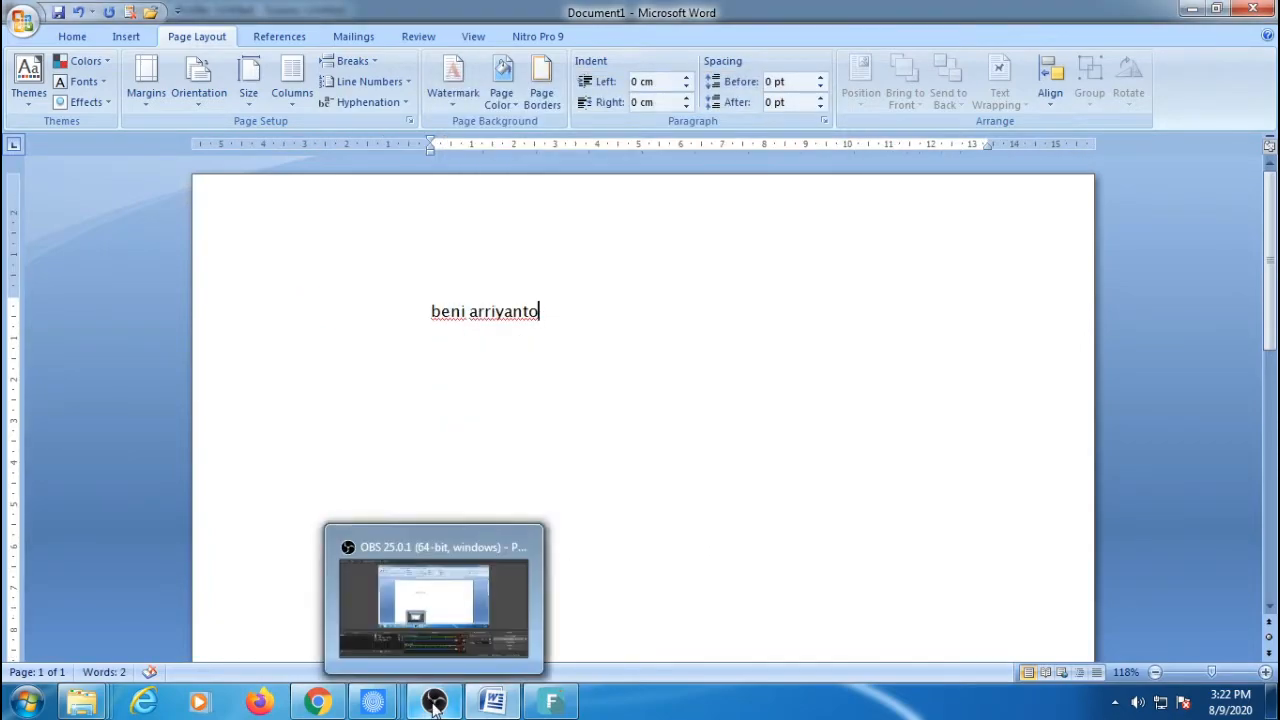
Apply the Narrow margin preset with 1.27 cm on all sides.
{"action": "left_click", "coordinate": [147, 100]}
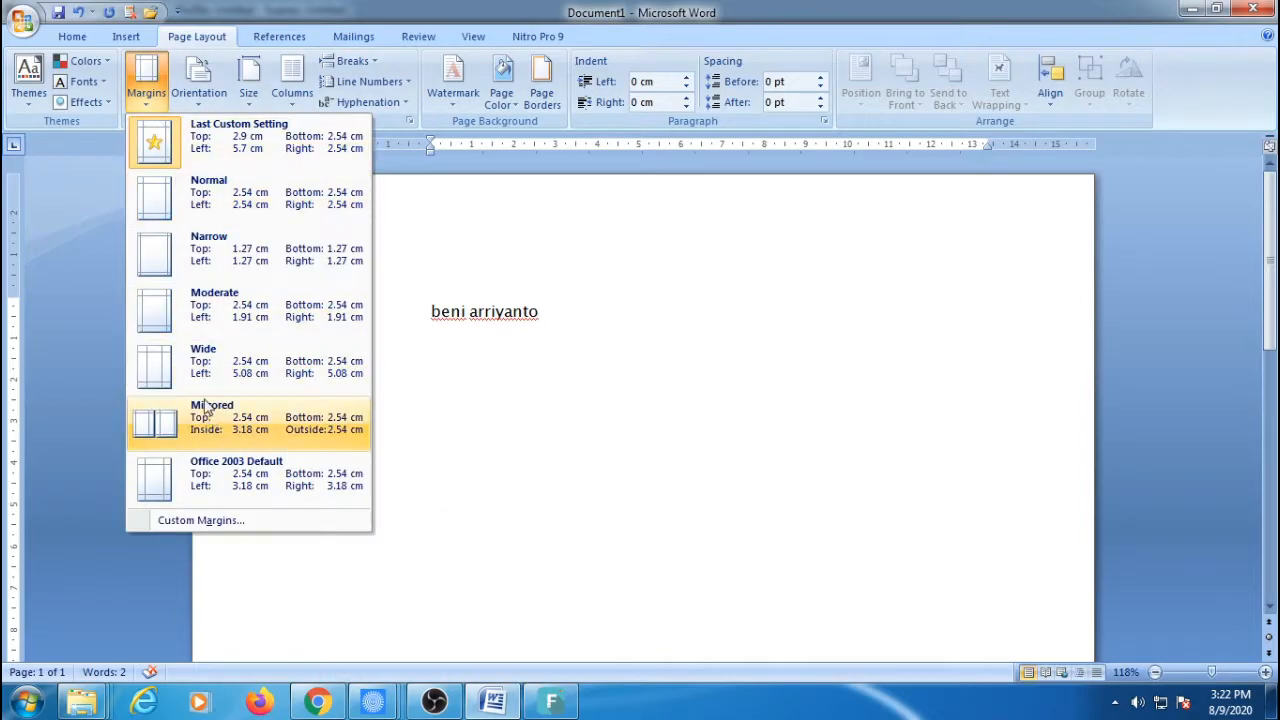
{"action": "left_click", "coordinate": [200, 256]}
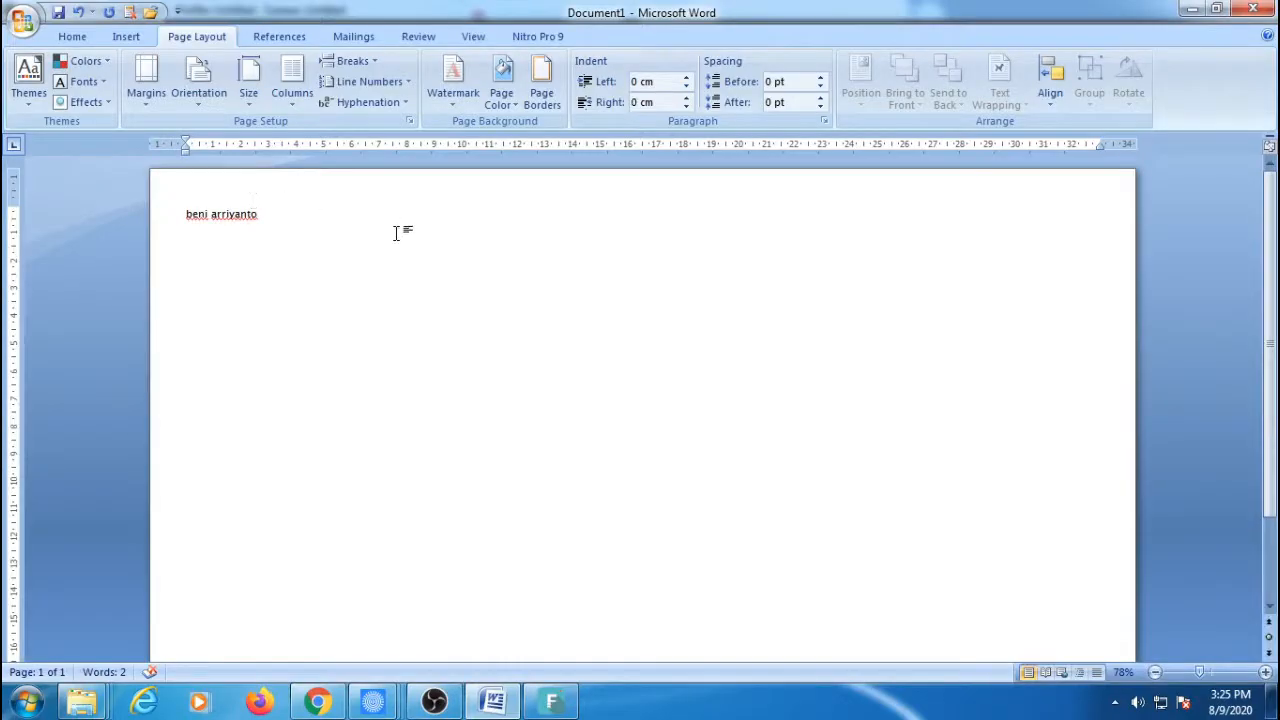
Change the page orientation from Landscape to Portrait.
{"action": "scroll", "coordinate": [403, 234], "scroll_direction": "down", "scroll_amount": 2}
{"action": "left_click", "coordinate": [249, 82]}
{"action": "left_click", "coordinate": [220, 88]}
{"action": "left_click", "coordinate": [229, 134]}
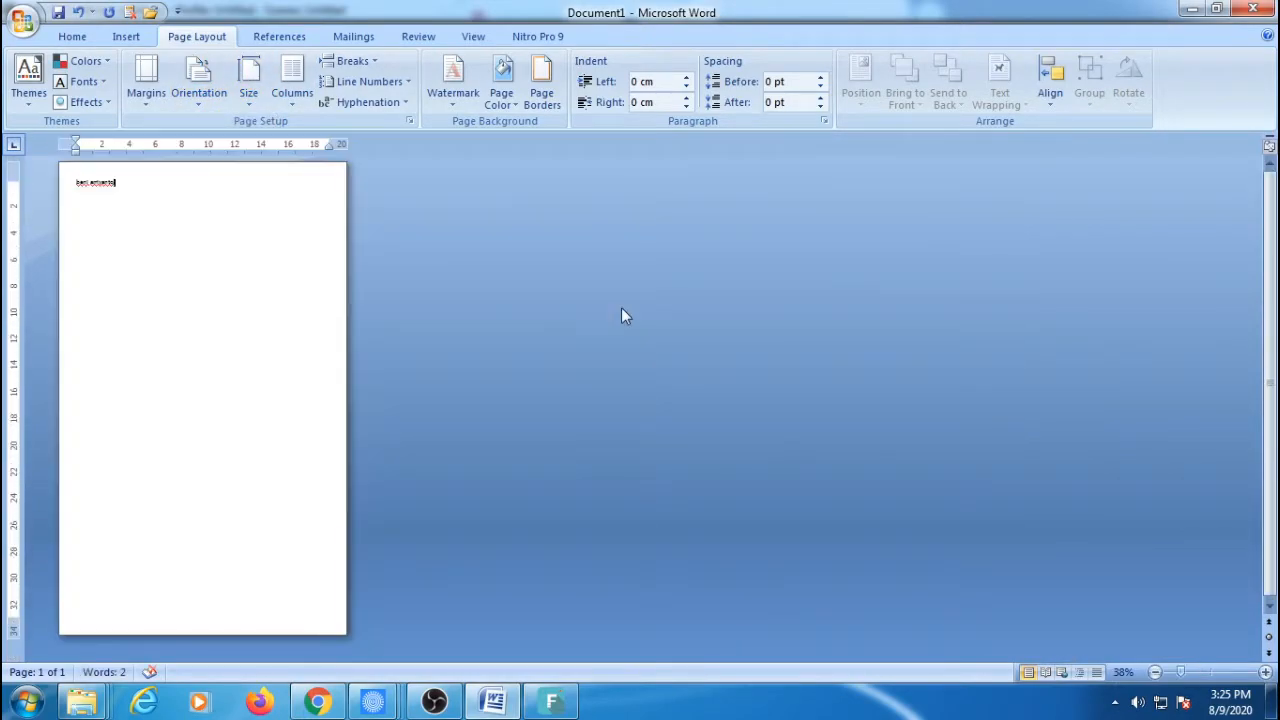
Turn the page to Landscape and return it to Portrait.
{"action": "left_click", "coordinate": [248, 85]}
{"action": "left_click", "coordinate": [199, 80]}
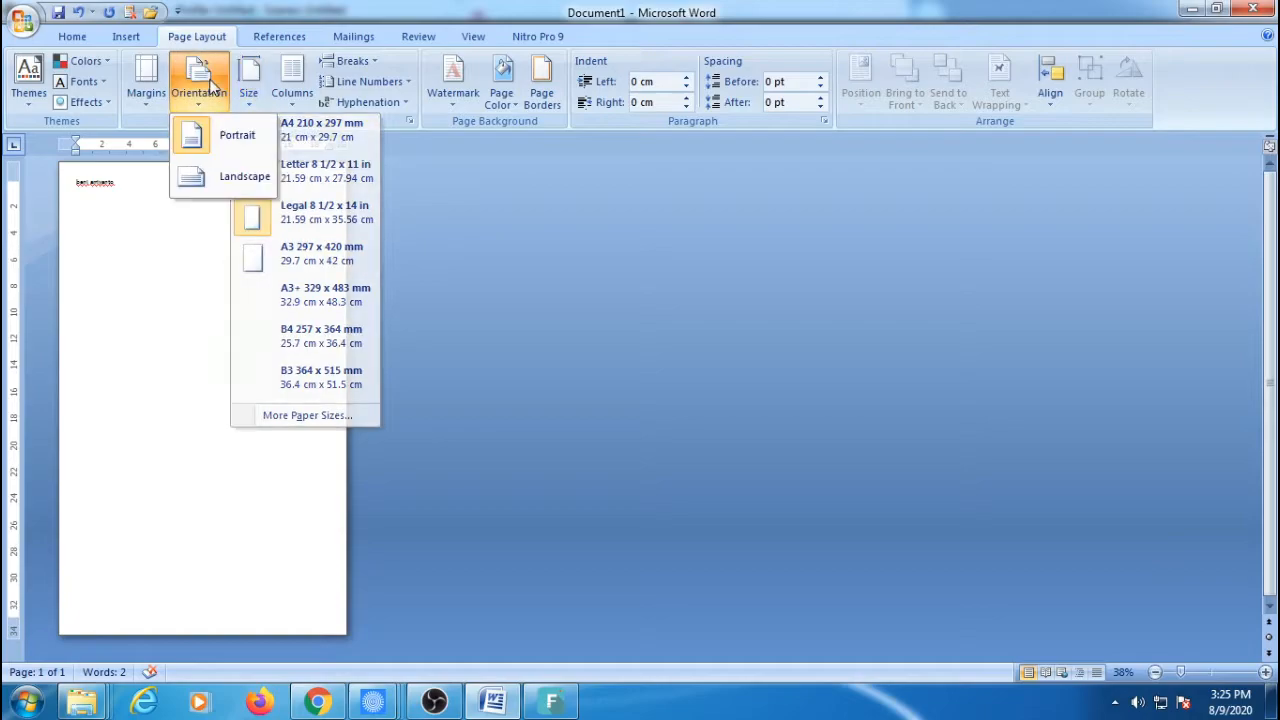
{"action": "left_click", "coordinate": [220, 176]}
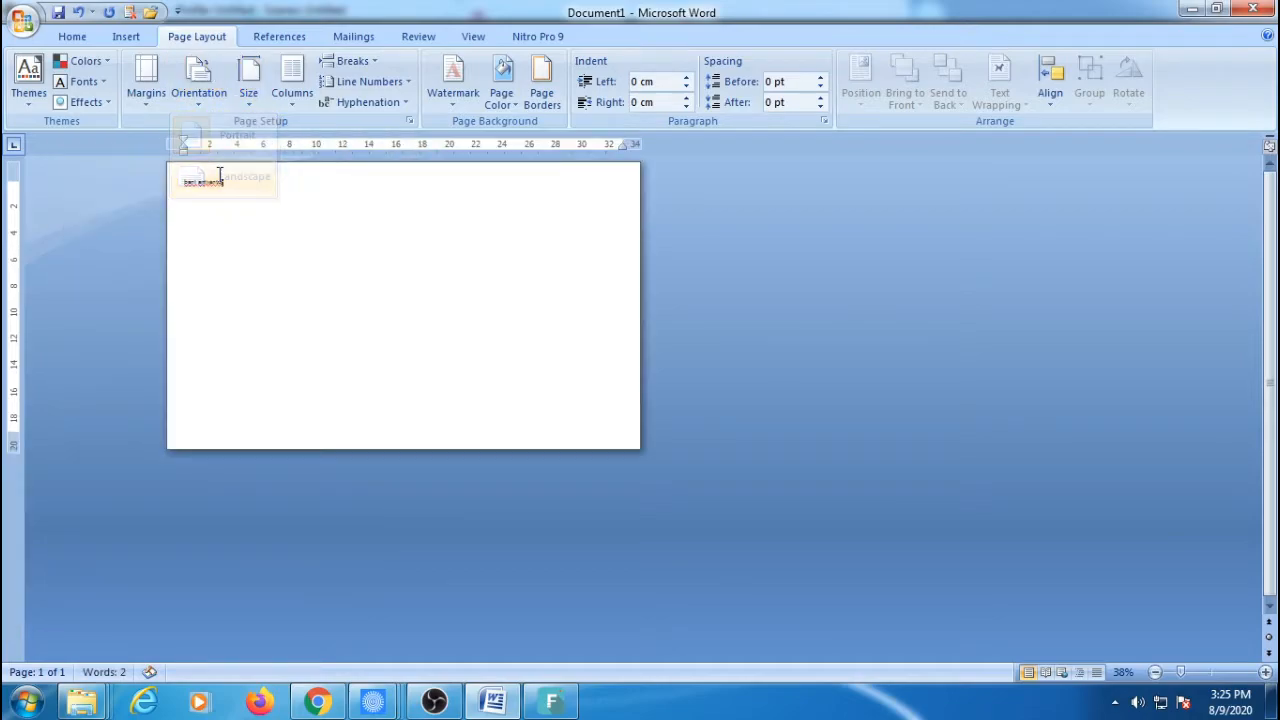
{"action": "left_click", "coordinate": [203, 90]}
{"action": "left_click", "coordinate": [200, 134]}
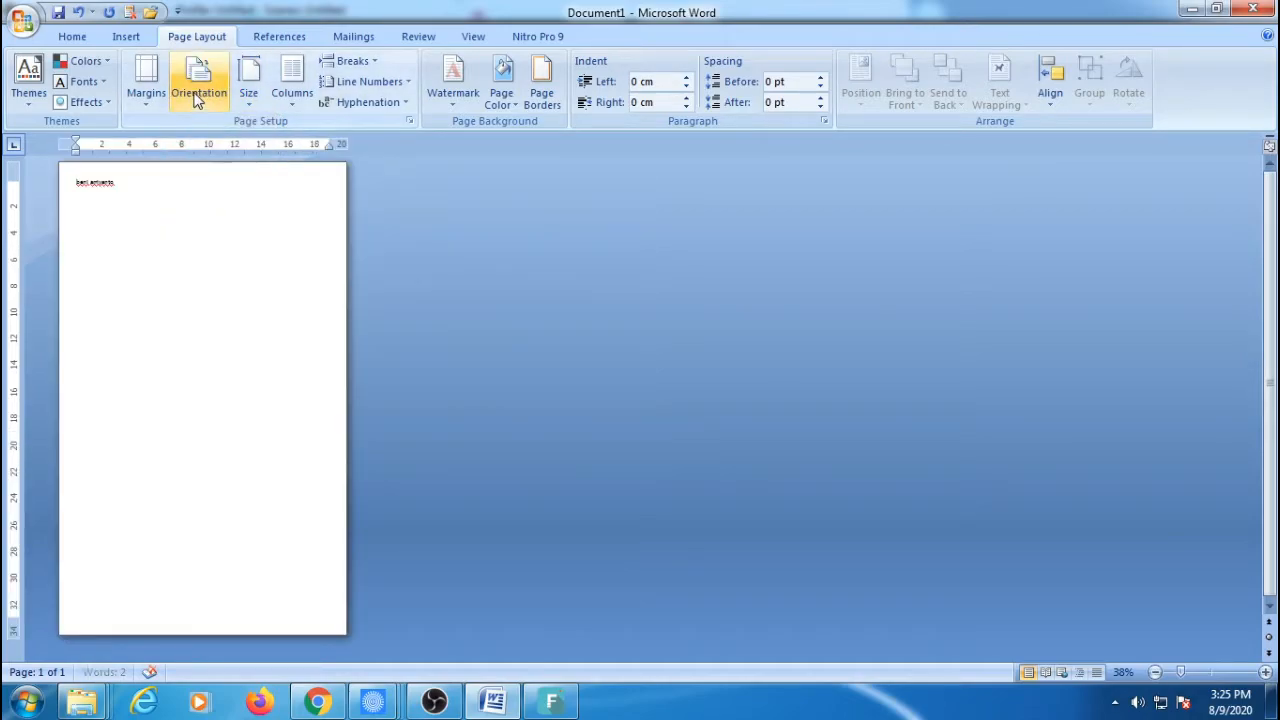
Set the page orientation to Landscape and view the page closer.
{"action": "left_click", "coordinate": [198, 95]}
{"action": "left_click", "coordinate": [222, 176]}
{"action": "scroll", "coordinate": [400, 234], "scroll_direction": "up", "scroll_amount": 4}
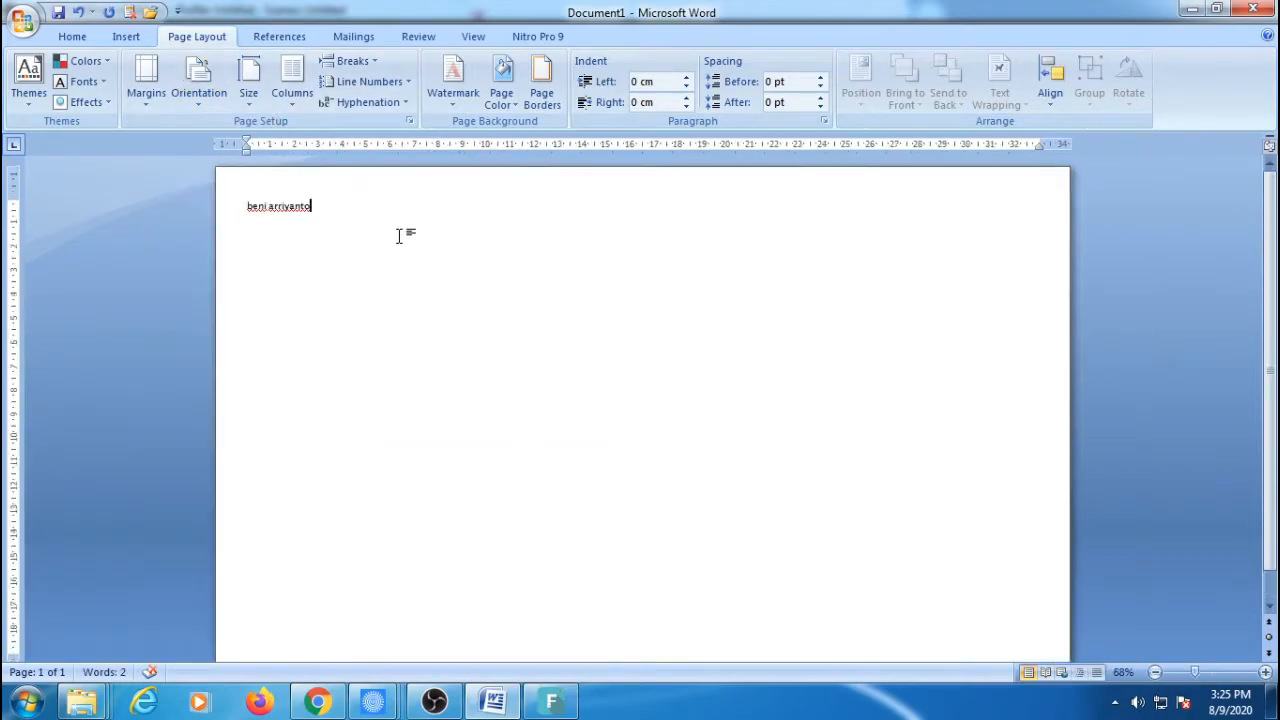
Set the page orientation back to Portrait.
{"action": "scroll", "coordinate": [394, 232], "scroll_direction": "down", "scroll_amount": 2}
{"action": "left_click", "coordinate": [248, 85]}
{"action": "left_click", "coordinate": [198, 90]}
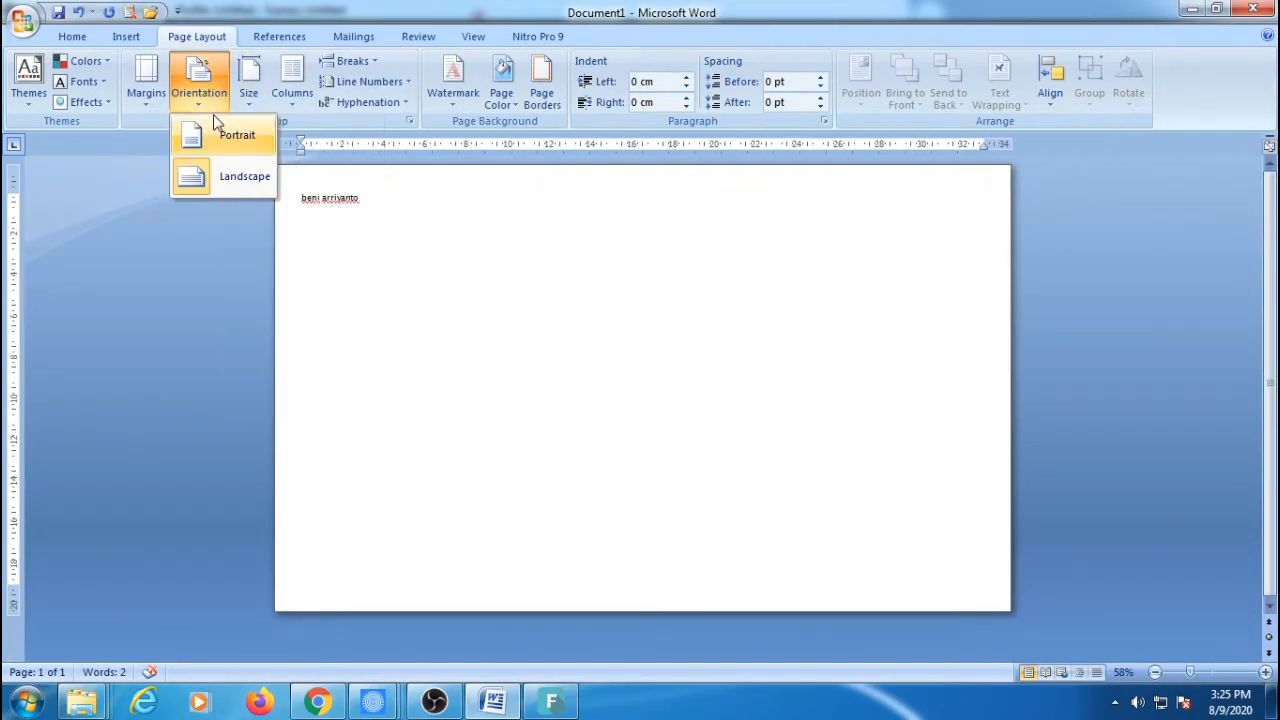
{"action": "left_click", "coordinate": [224, 138]}
{"action": "scroll", "coordinate": [621, 310], "scroll_direction": "down", "scroll_amount": 2}
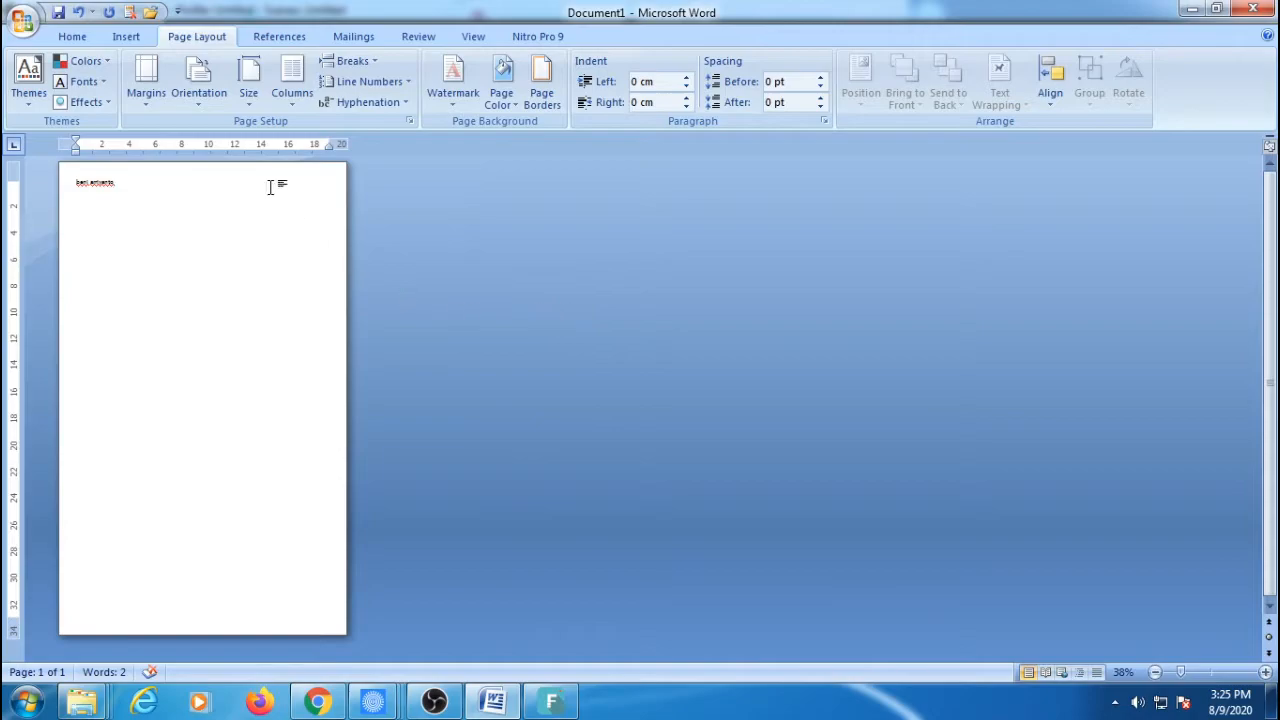
Alternate the page orientation between Landscape and Portrait, ending on Landscape.
{"action": "left_click", "coordinate": [248, 88]}
{"action": "left_click", "coordinate": [198, 85]}
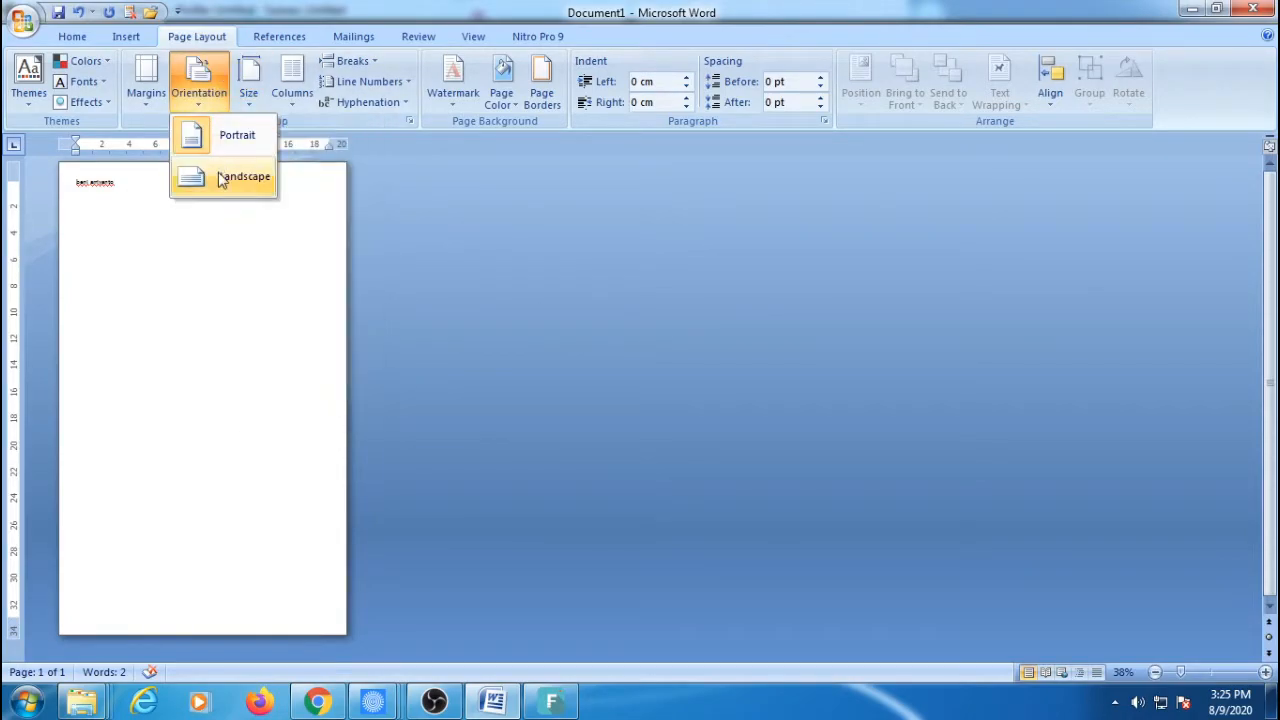
{"action": "left_click", "coordinate": [220, 176]}
{"action": "left_click", "coordinate": [196, 98]}
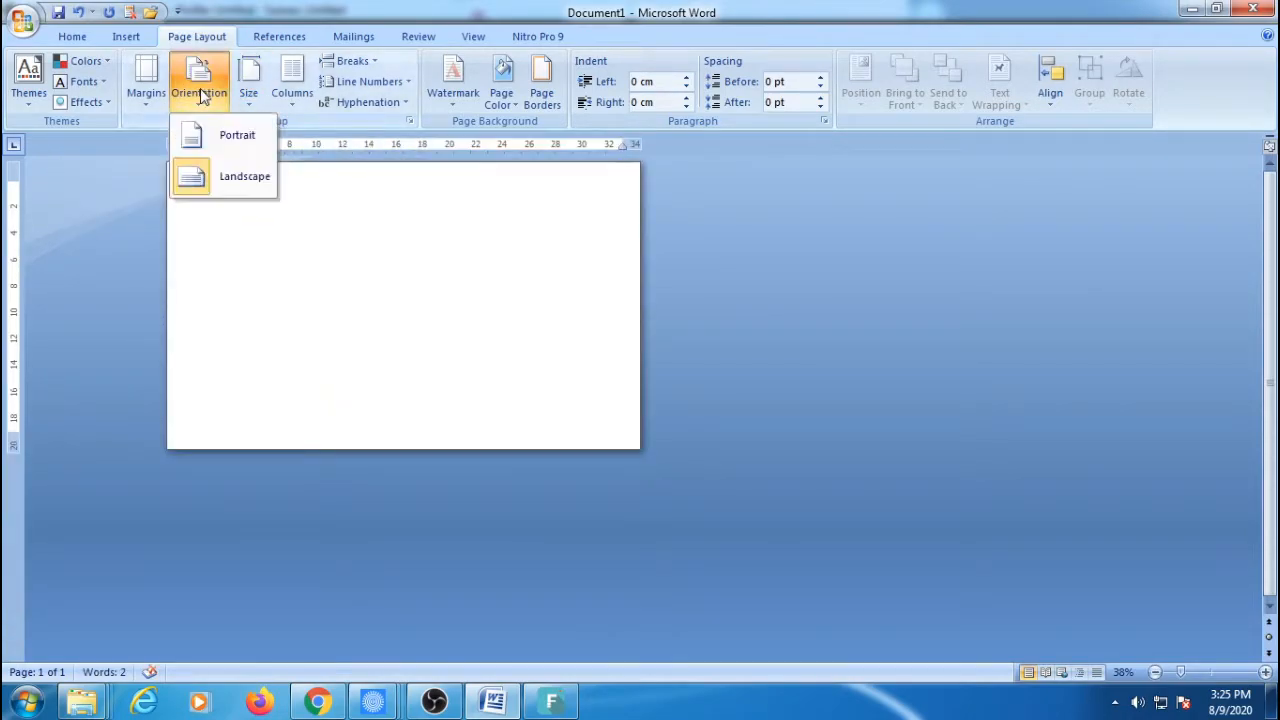
{"action": "left_click", "coordinate": [208, 139]}
{"action": "left_click", "coordinate": [196, 96]}
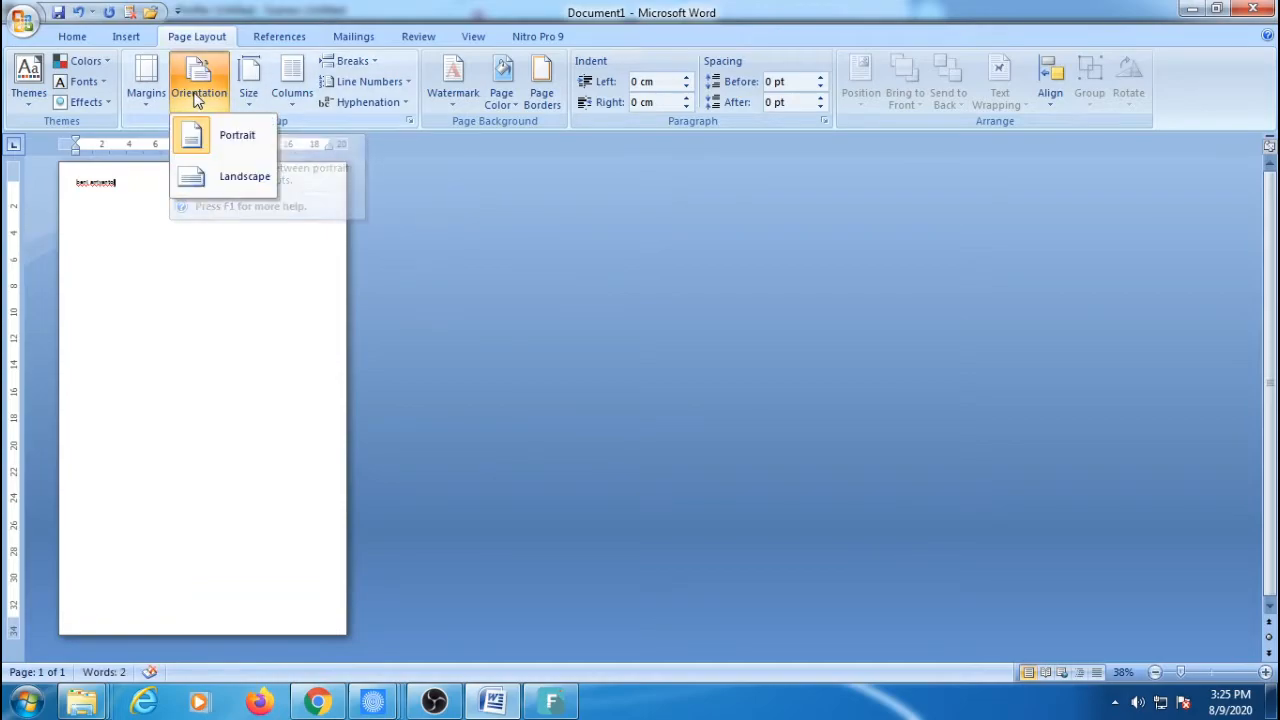
{"action": "left_click", "coordinate": [226, 176]}
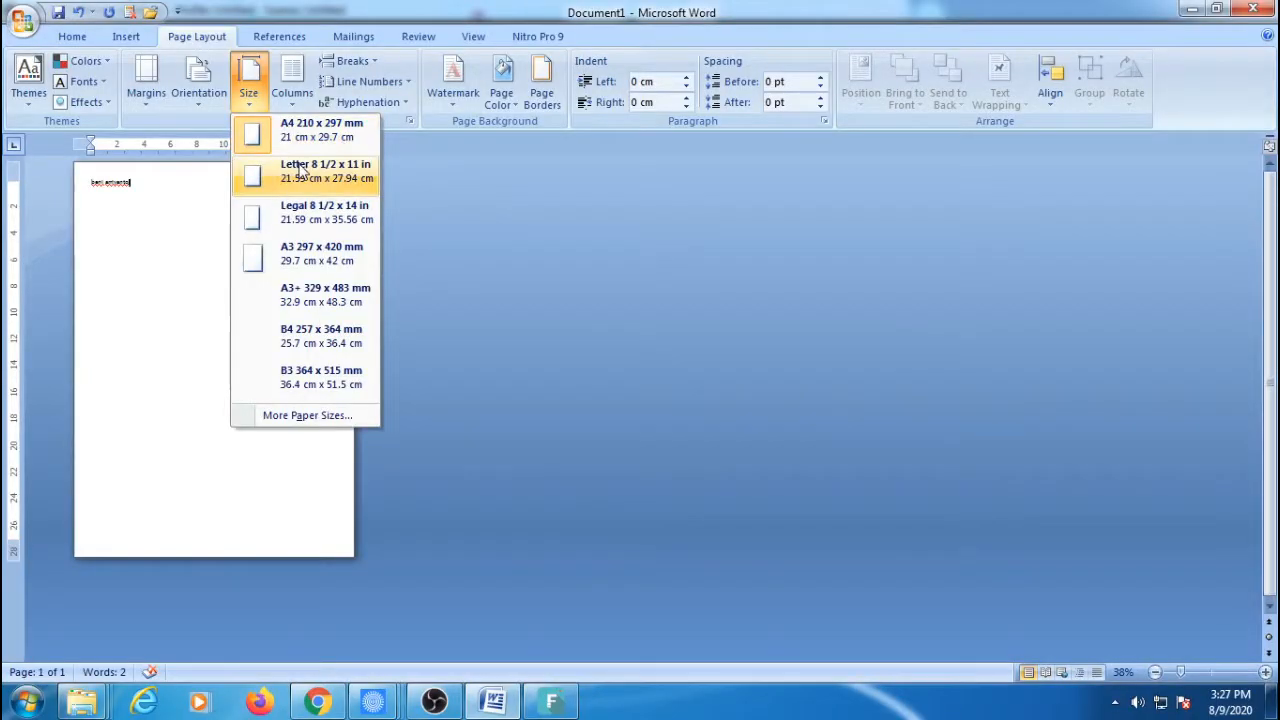
Change the paper size to Letter 8 1/2 x 11 in, followed by Legal 8 1/2 x 14 in.
{"action": "left_click", "coordinate": [305, 170]}
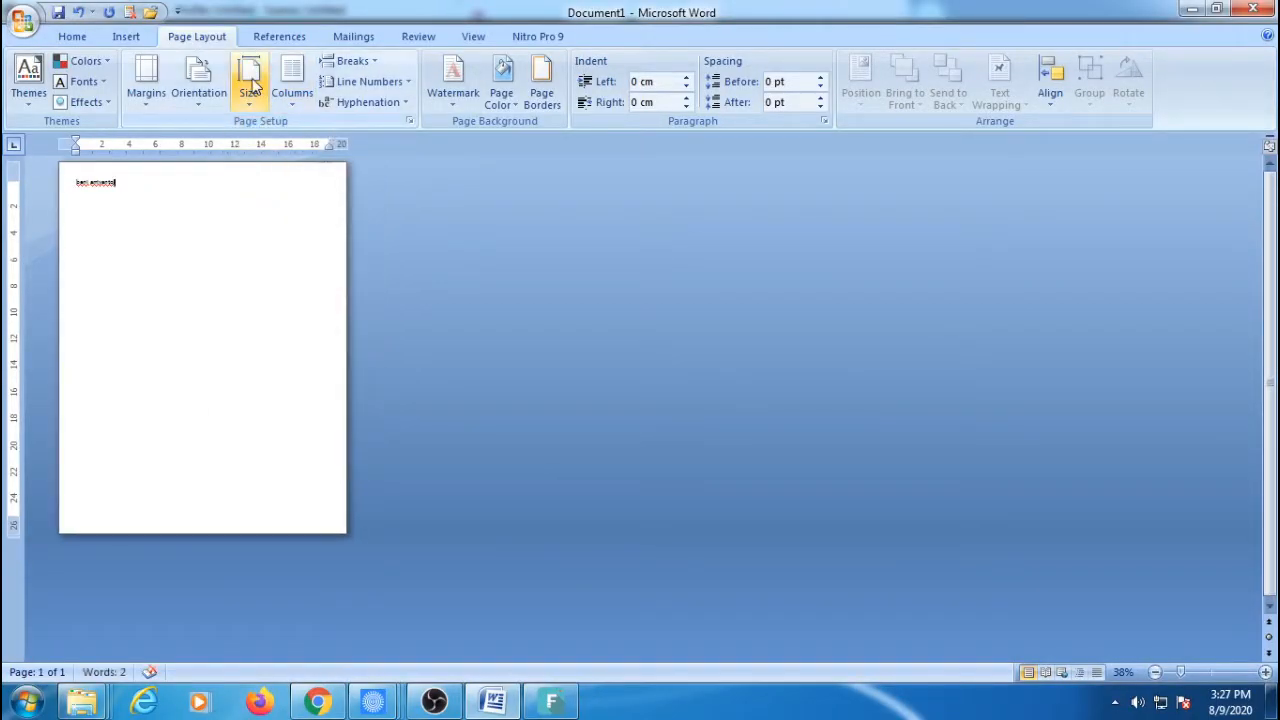
{"action": "left_click", "coordinate": [250, 88]}
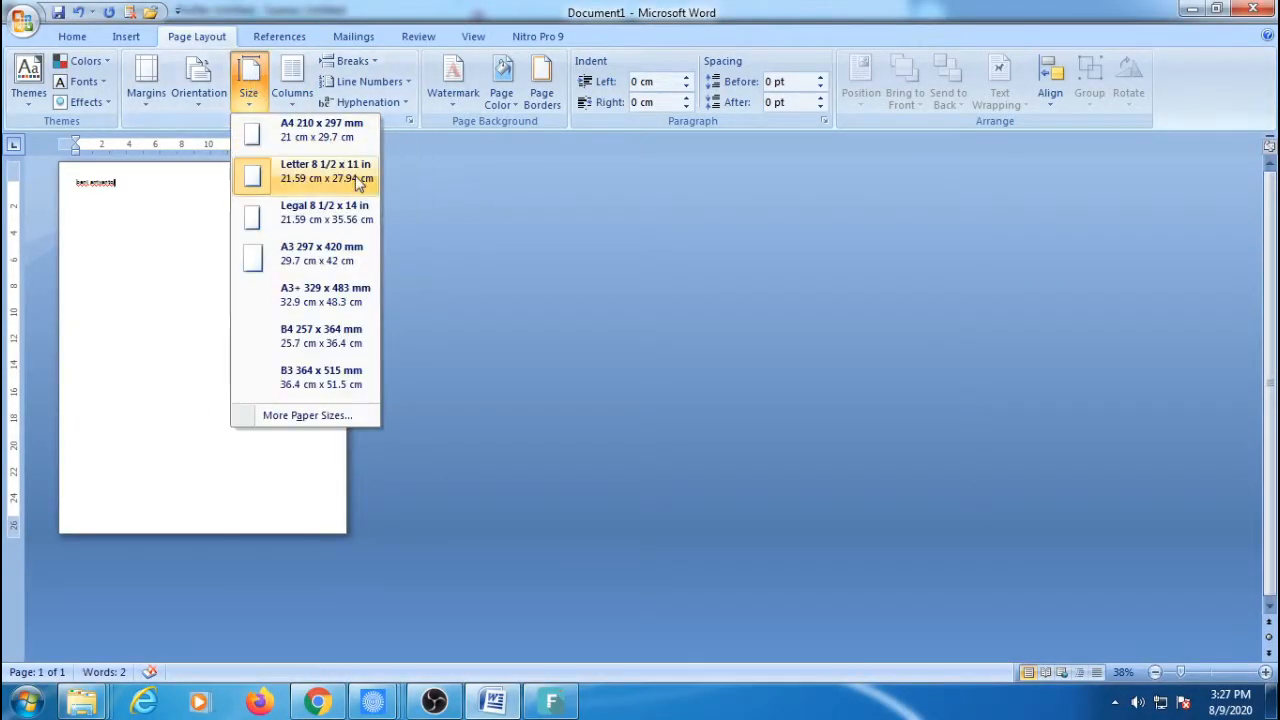
{"action": "left_click", "coordinate": [343, 226]}
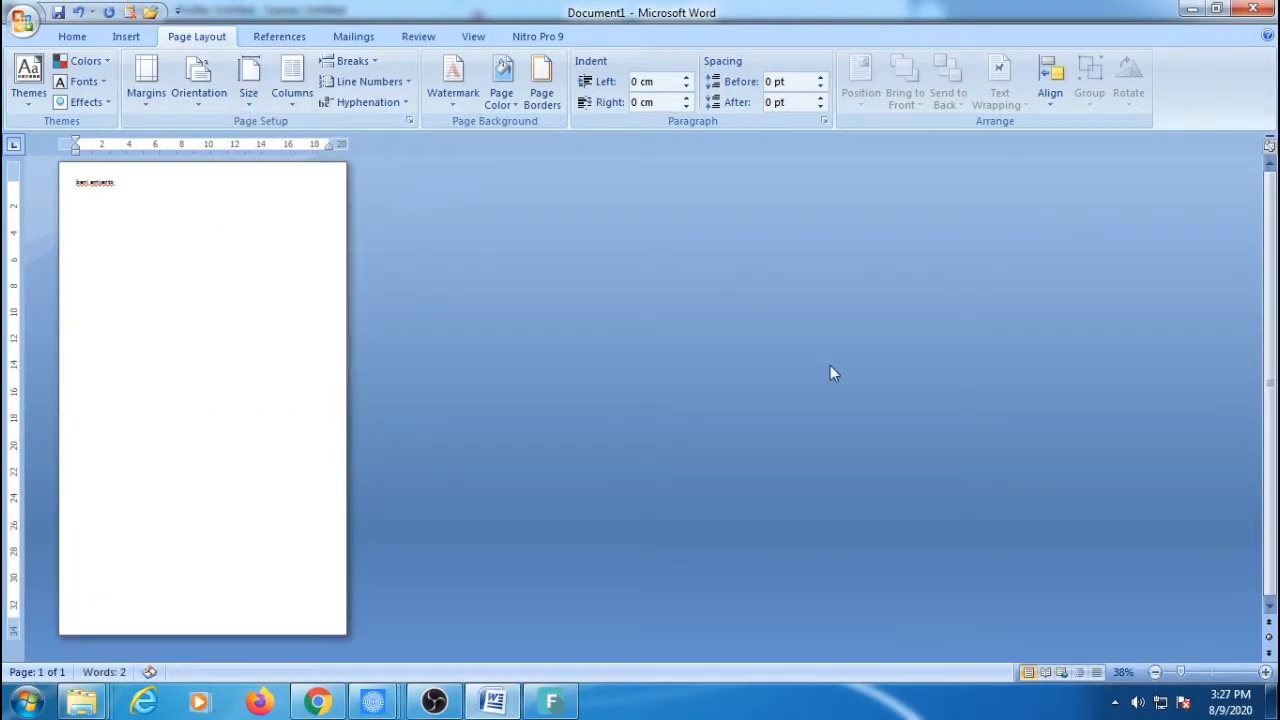
Set the paper size to A3 297 x 420 mm and return it to A4 210 x 297 mm.
{"action": "left_click", "coordinate": [248, 92]}
{"action": "left_click", "coordinate": [355, 257]}
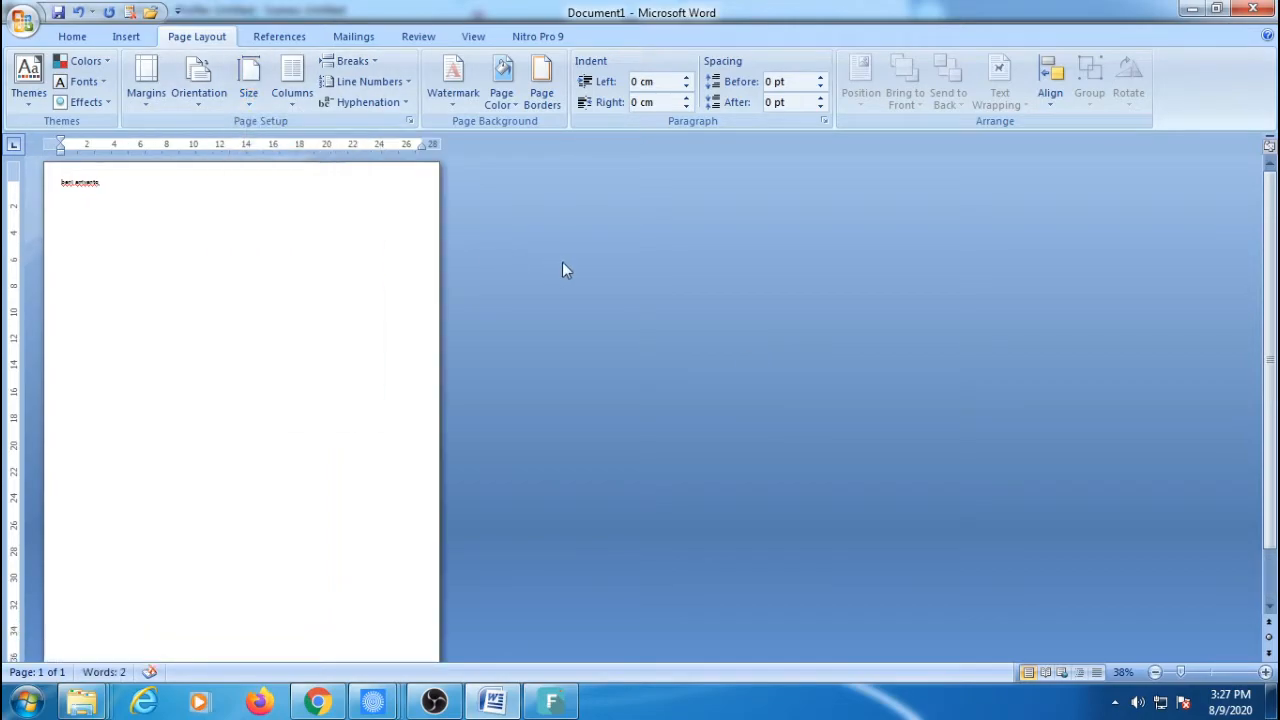
{"action": "left_click", "coordinate": [255, 88]}
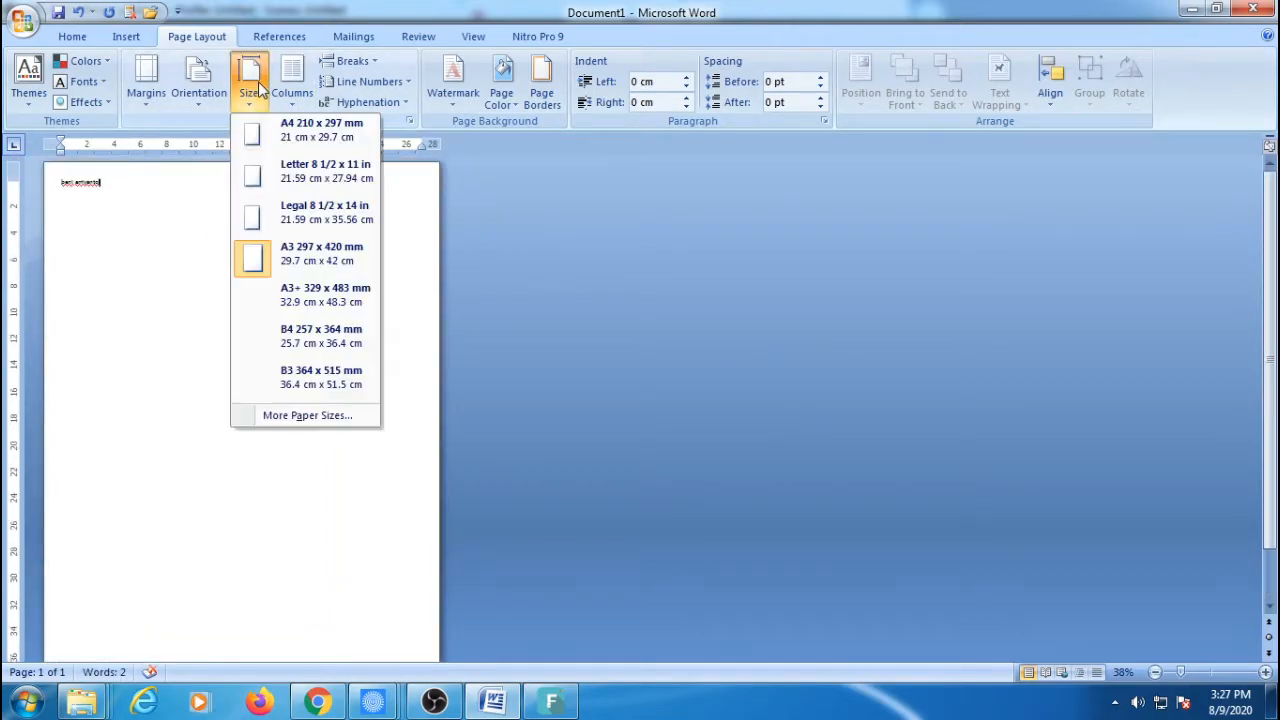
{"action": "left_click", "coordinate": [318, 130]}
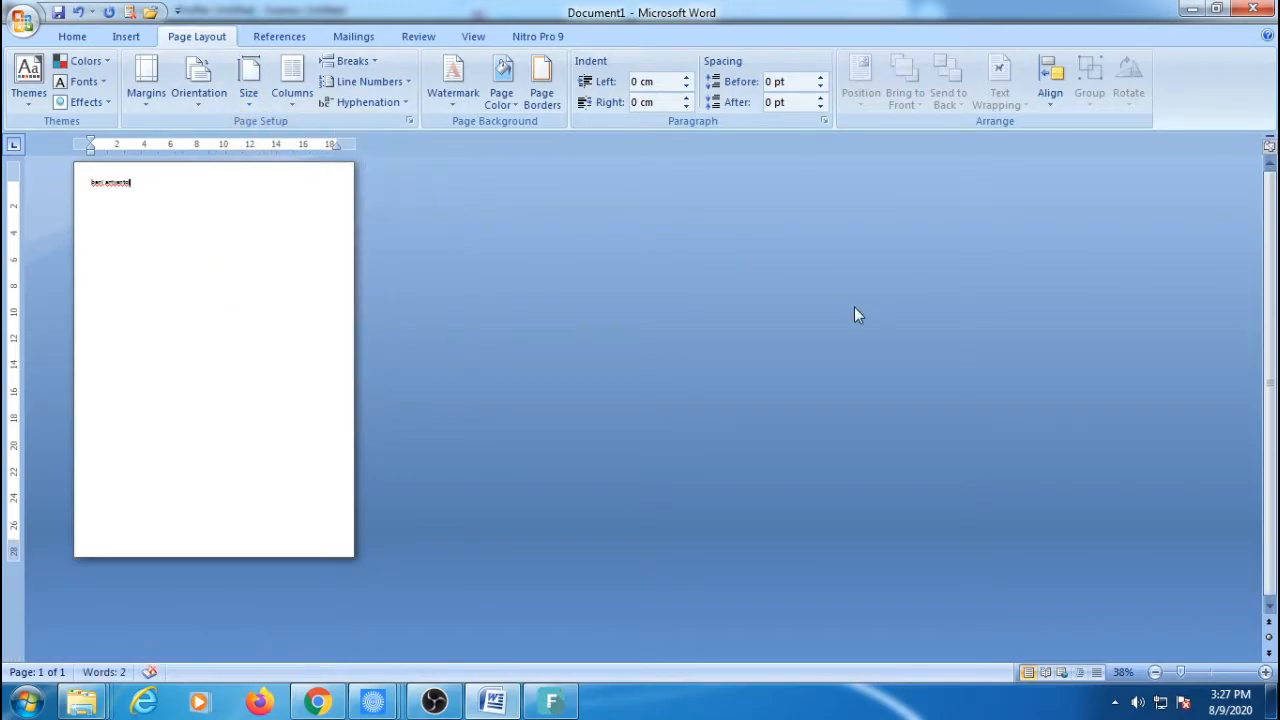
Set the paper size to B3 364 x 515 mm, look over the whole page, and restore A4.
{"action": "left_click", "coordinate": [248, 88]}
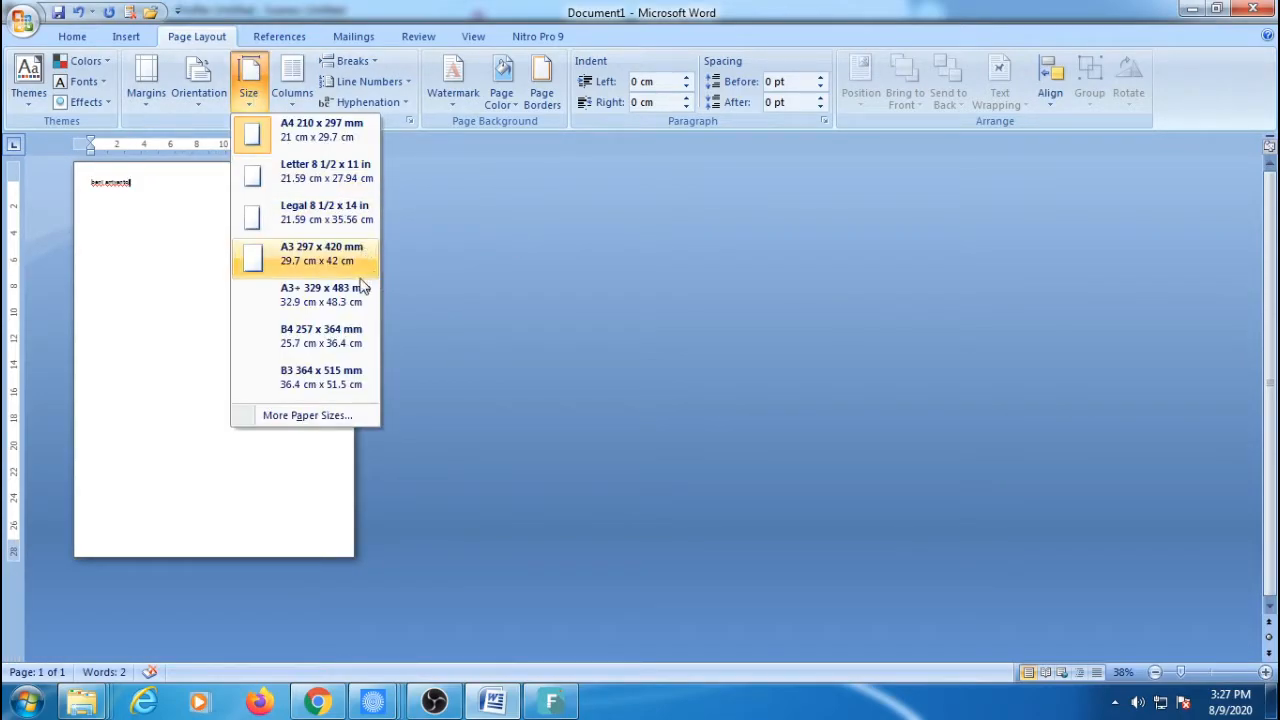
{"action": "left_click", "coordinate": [331, 372]}
{"action": "scroll", "coordinate": [620, 345], "scroll_direction": "down", "scroll_amount": 5}
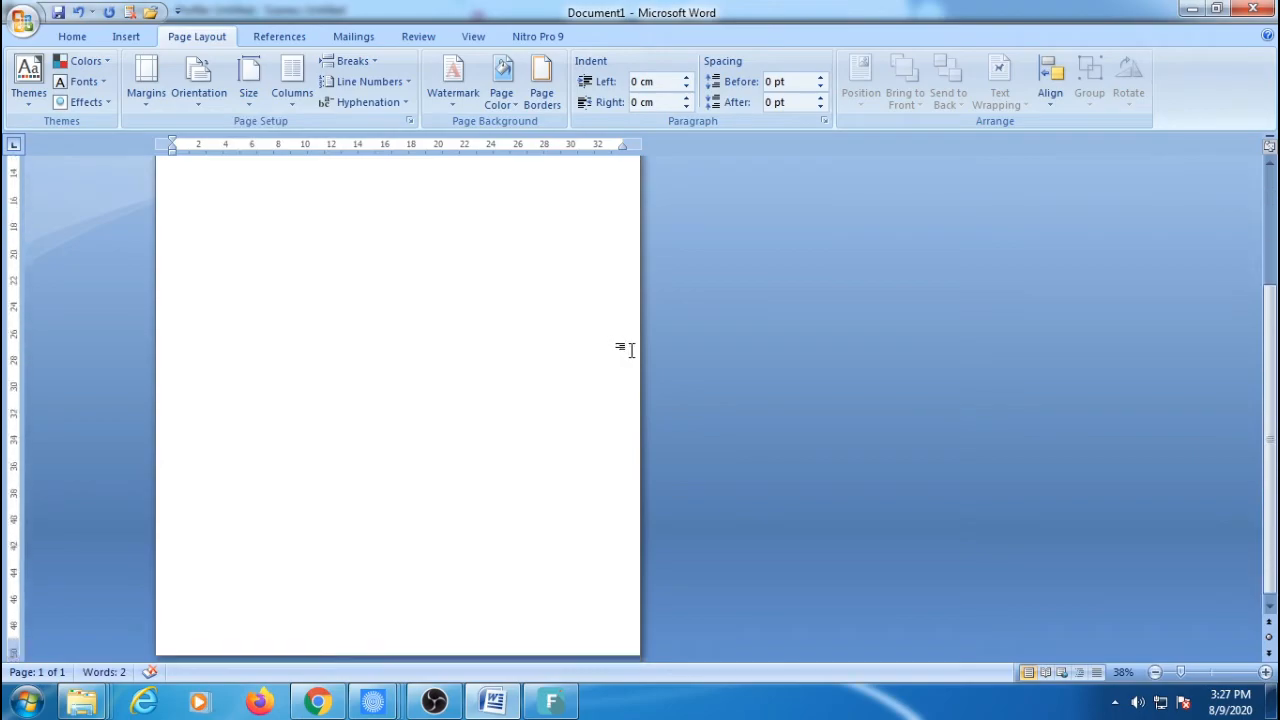
{"action": "scroll", "coordinate": [628, 352], "scroll_direction": "up", "scroll_amount": 5}
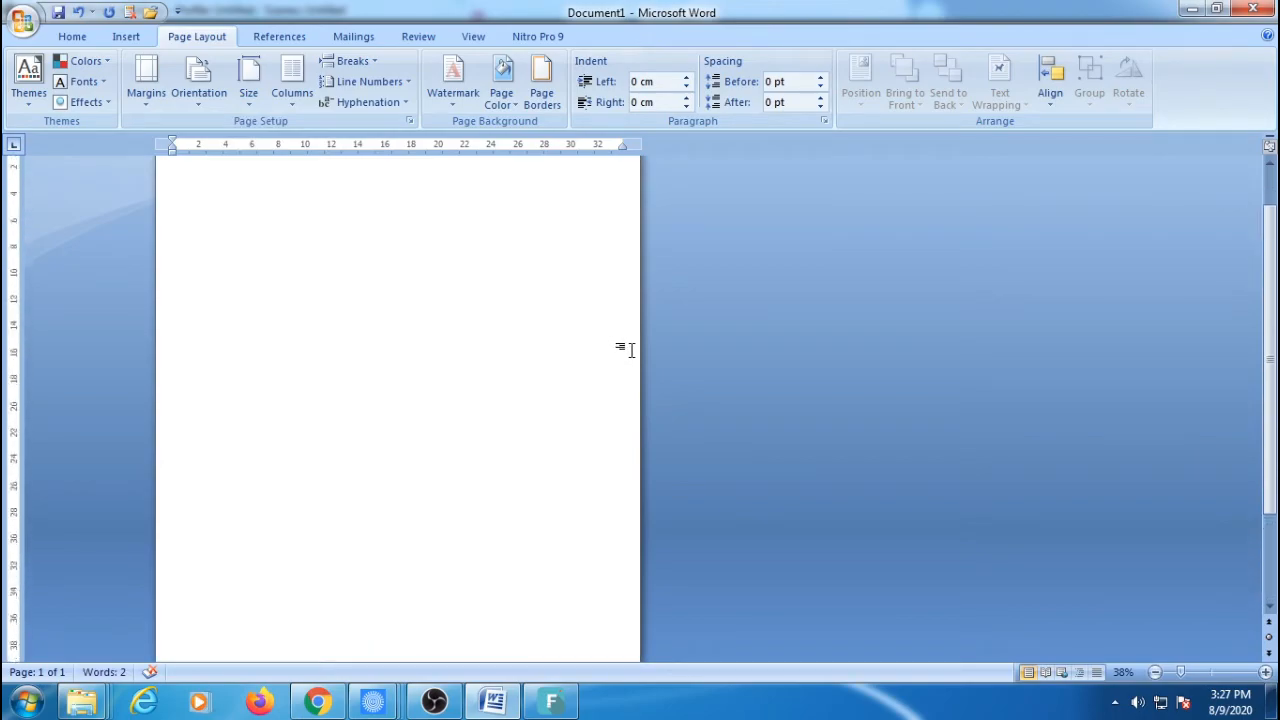
{"action": "left_click", "coordinate": [249, 88]}
{"action": "left_click", "coordinate": [300, 129]}
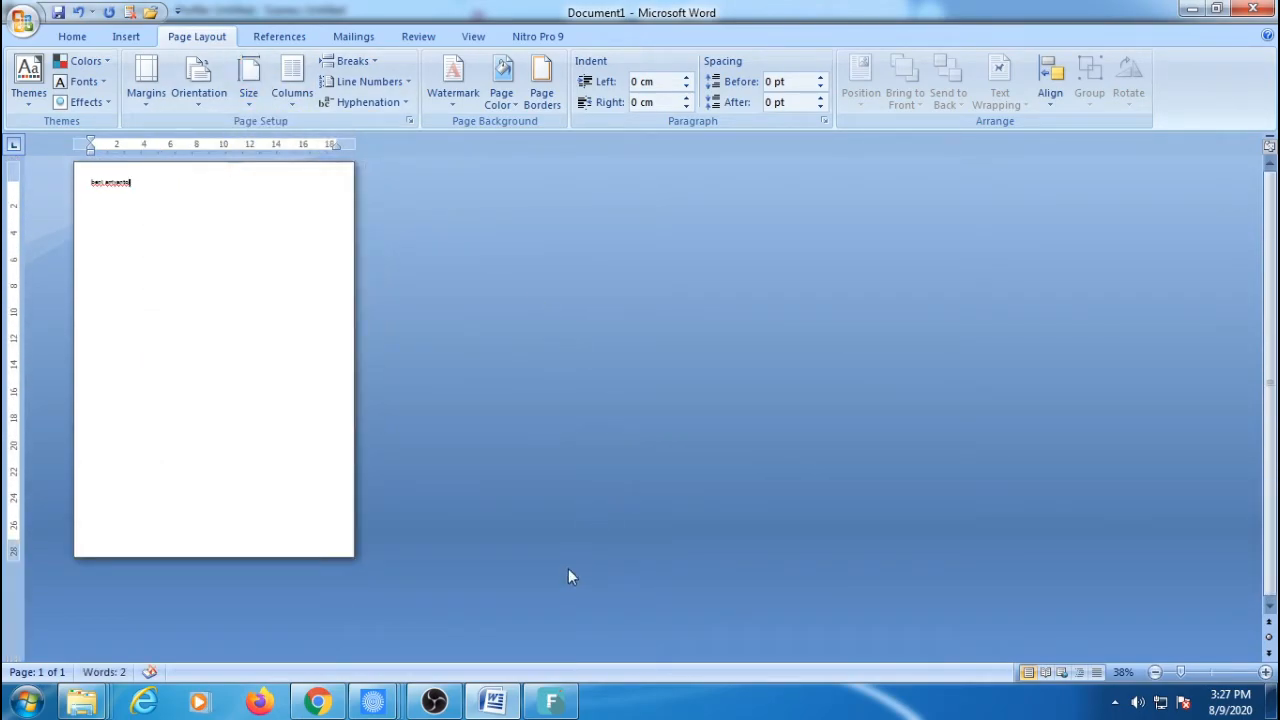
Switch the paper size from A4 to Letter 8 1/2 x 11 in and on to Legal 8 1/2 x 14 in.
{"action": "left_click", "coordinate": [249, 88]}
{"action": "left_click", "coordinate": [300, 172]}
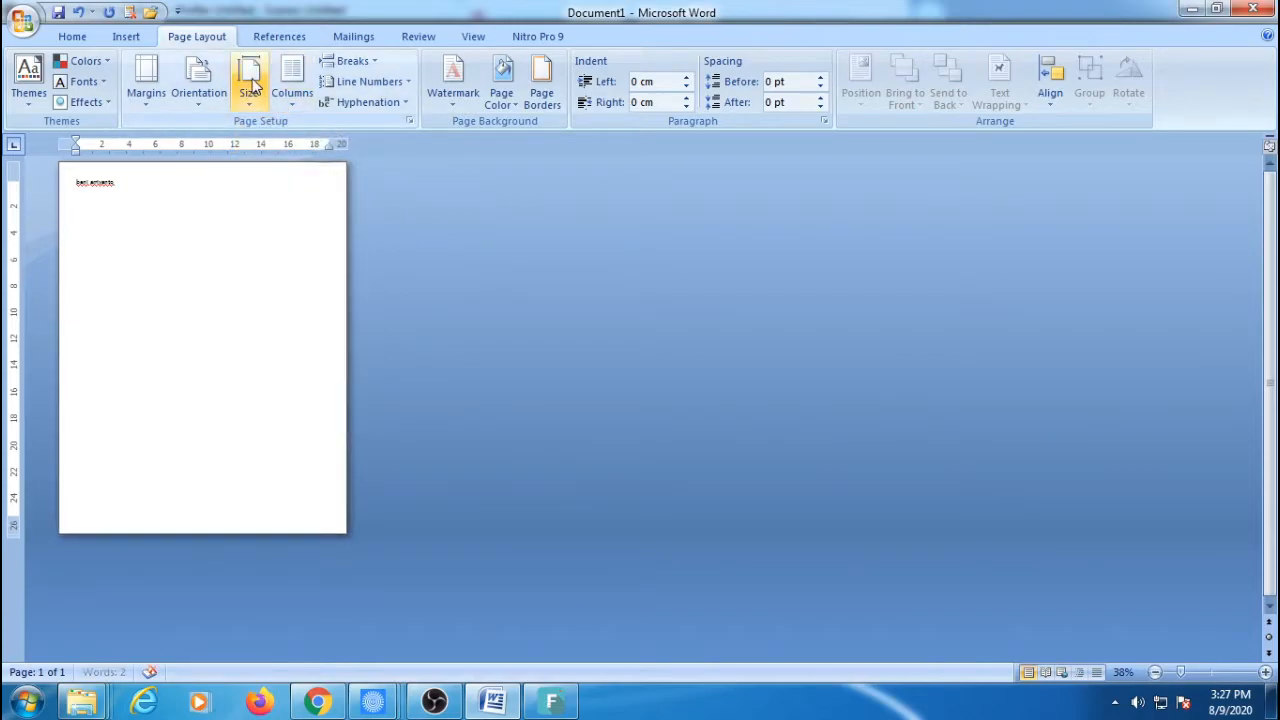
{"action": "left_click", "coordinate": [251, 88]}
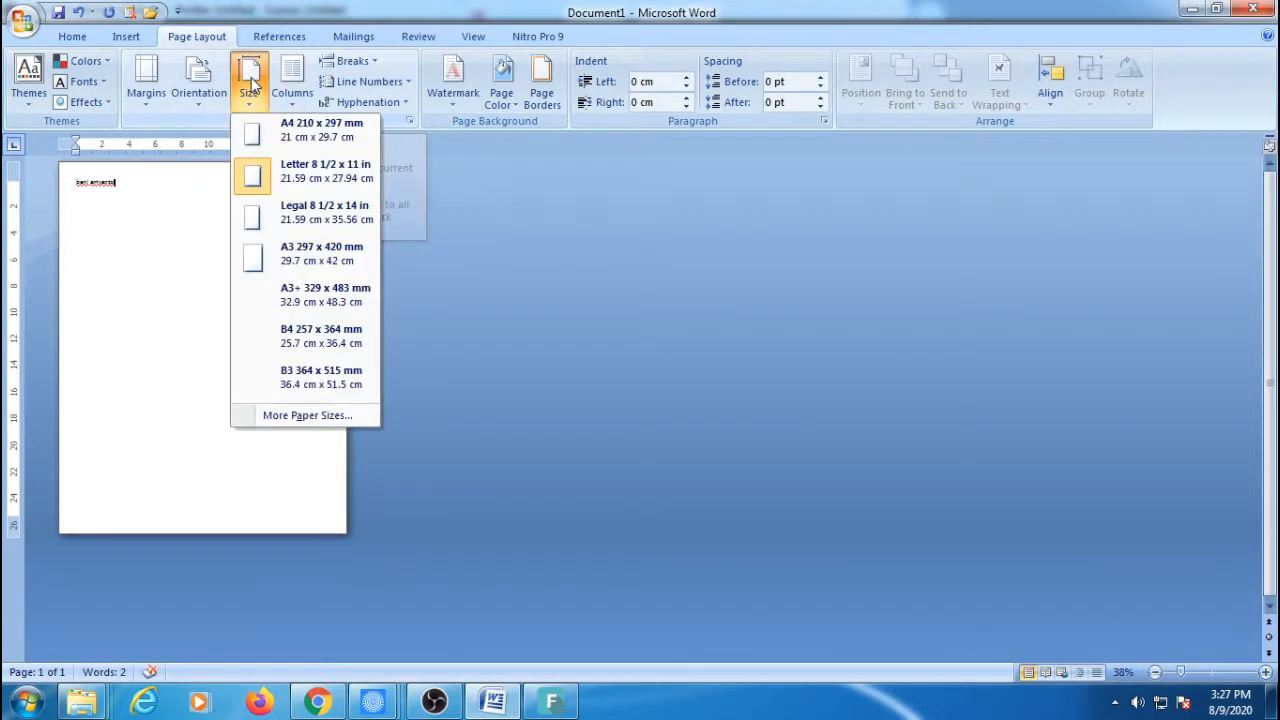
{"action": "left_click", "coordinate": [345, 226]}
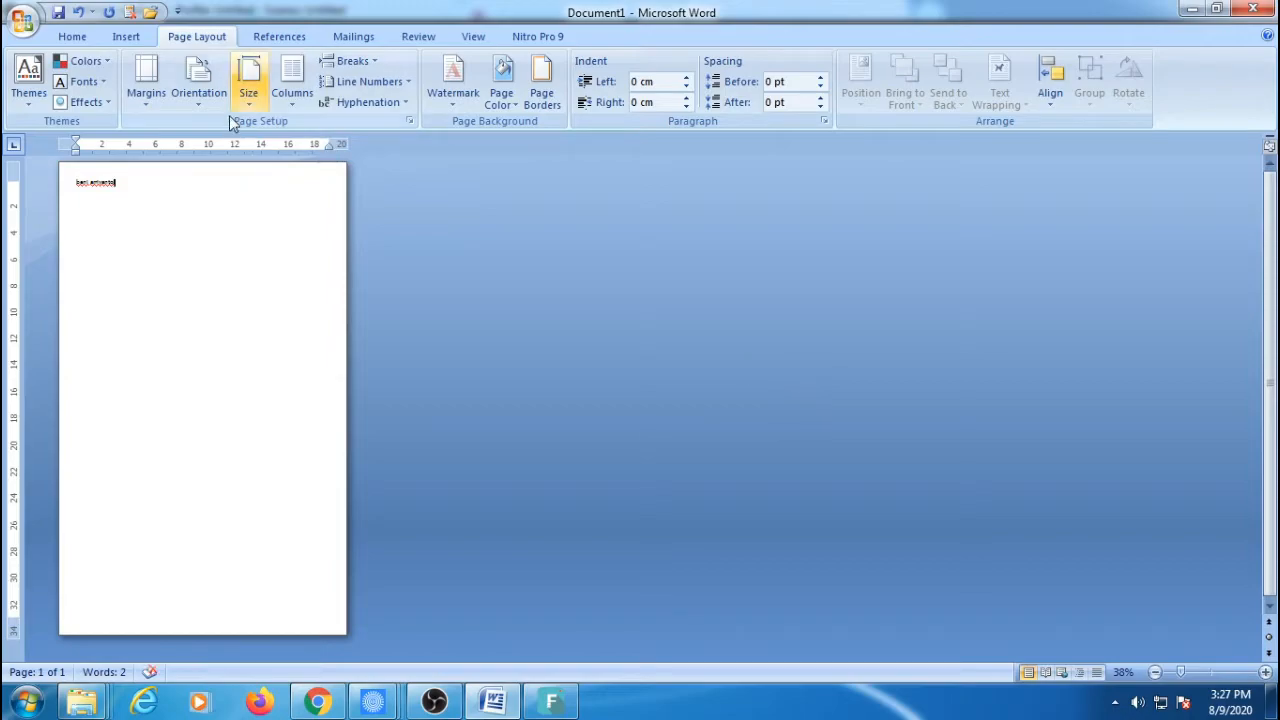
Try the A3 297 x 420 mm paper size and set the page back to A4 210 x 297 mm.
{"action": "left_click", "coordinate": [249, 88]}
{"action": "left_click", "coordinate": [360, 256]}
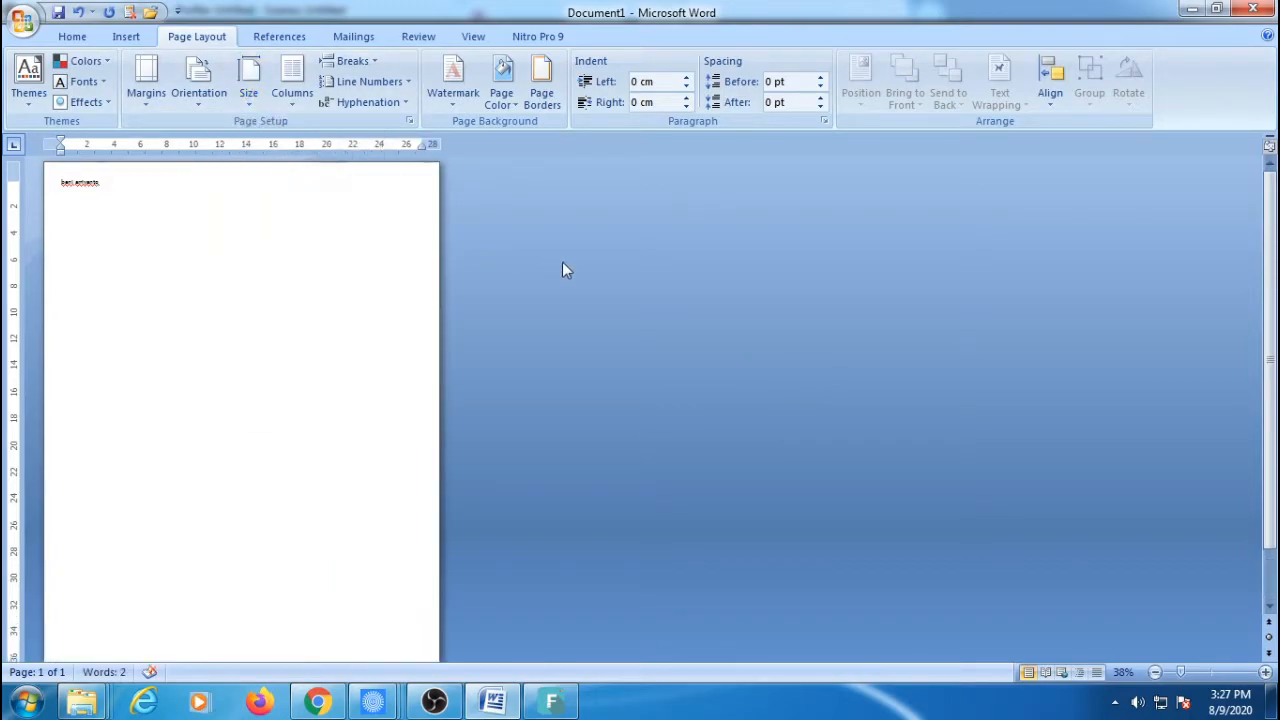
{"action": "left_click", "coordinate": [249, 88]}
{"action": "left_click", "coordinate": [314, 128]}
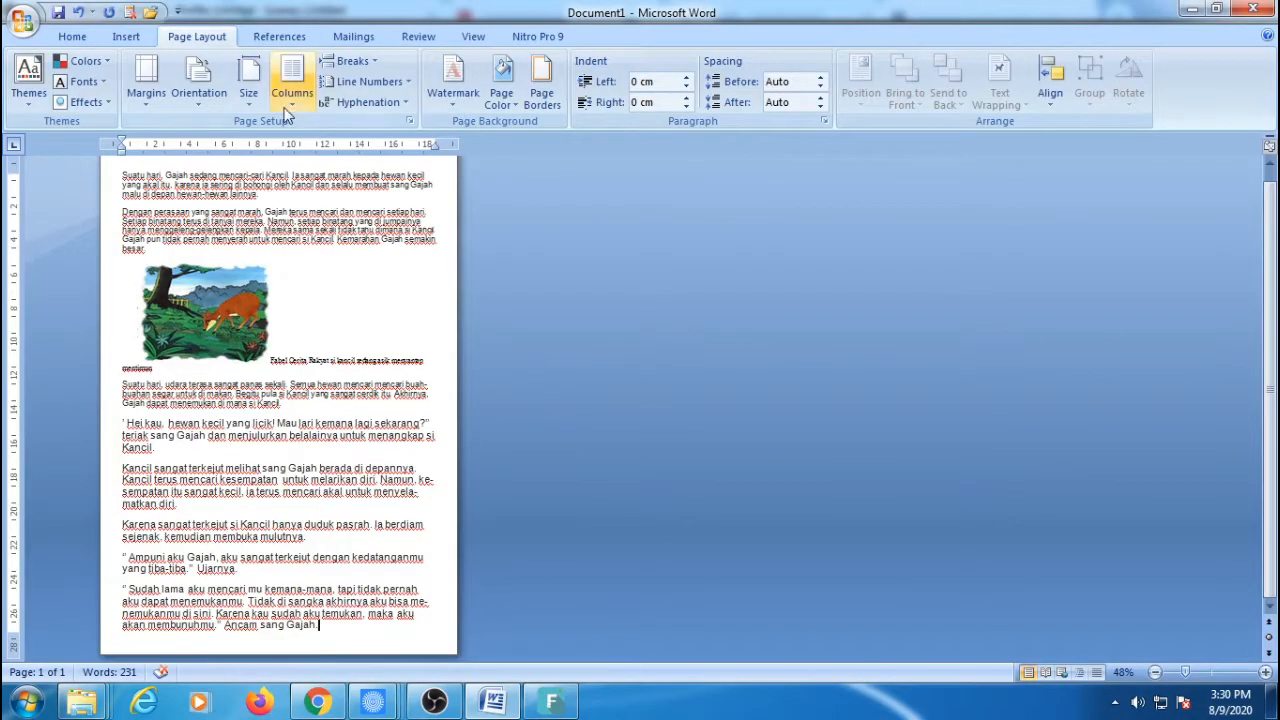
Try laying out the story text in two columns and in three columns.
{"action": "left_click", "coordinate": [289, 85]}
{"action": "left_click", "coordinate": [325, 176]}
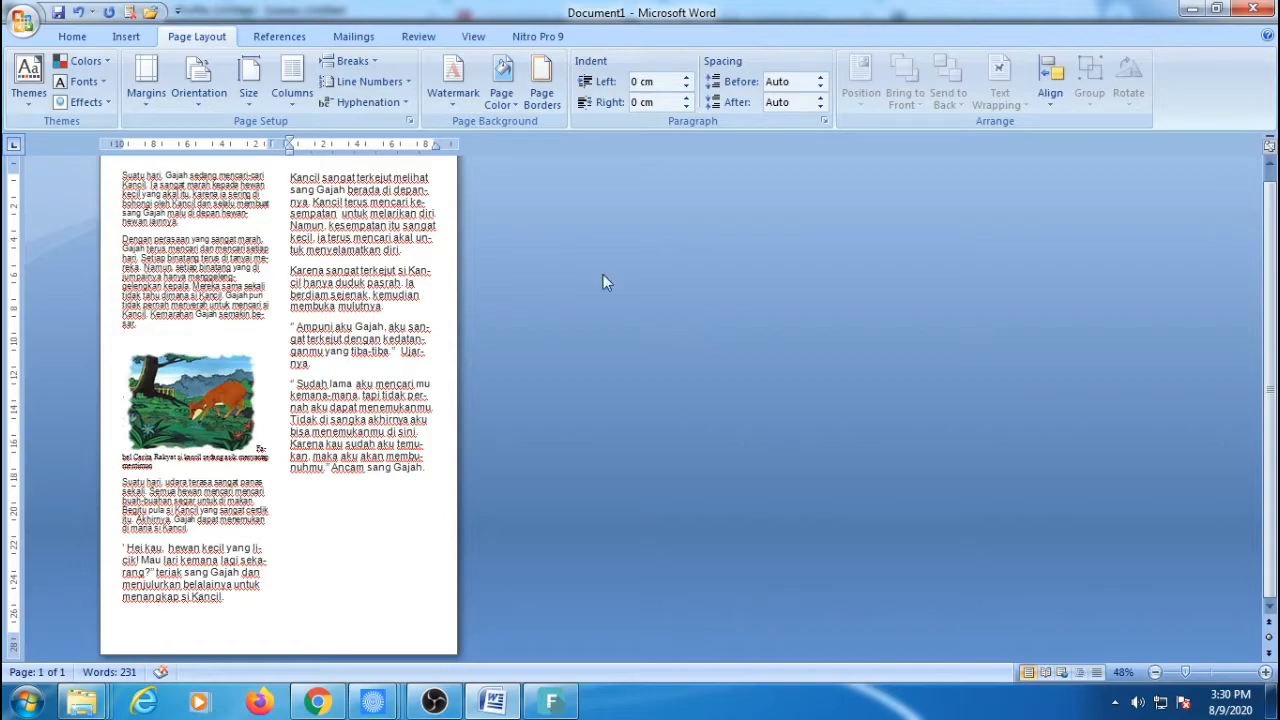
{"action": "left_click", "coordinate": [290, 82]}
{"action": "left_click", "coordinate": [323, 211]}
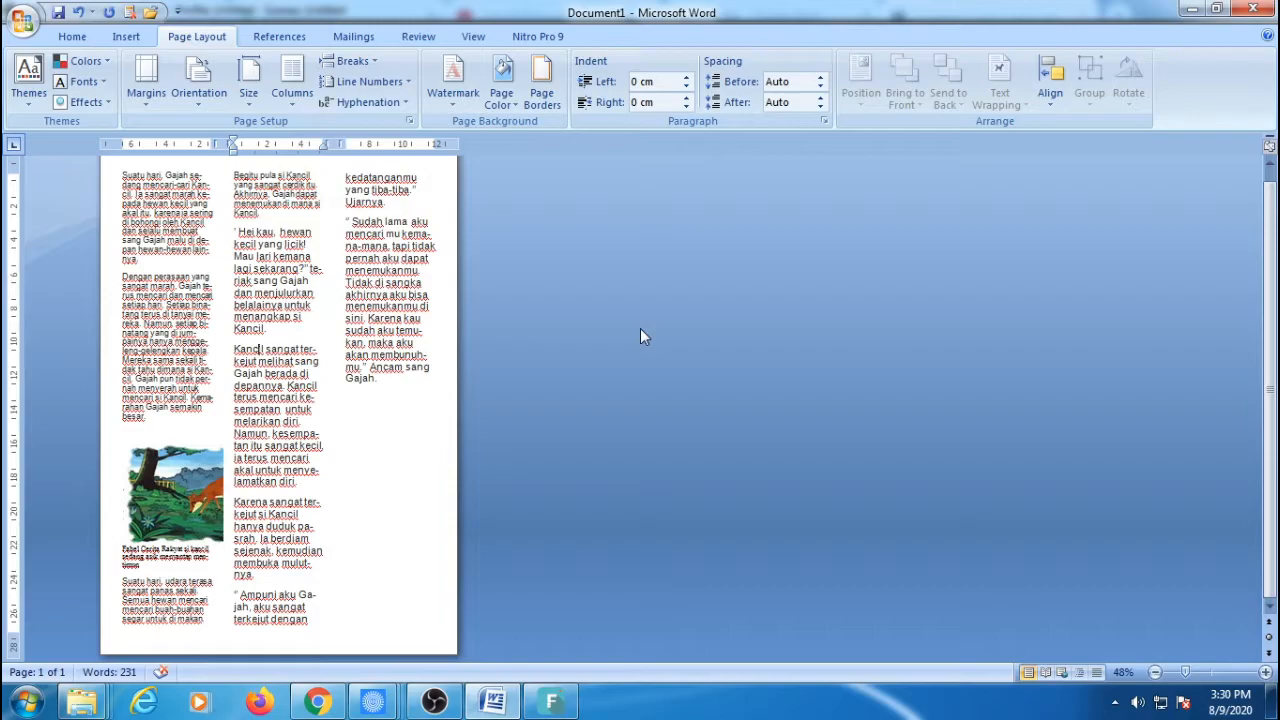
Try the uneven Left and Right column presets on the story text.
{"action": "left_click", "coordinate": [290, 82]}
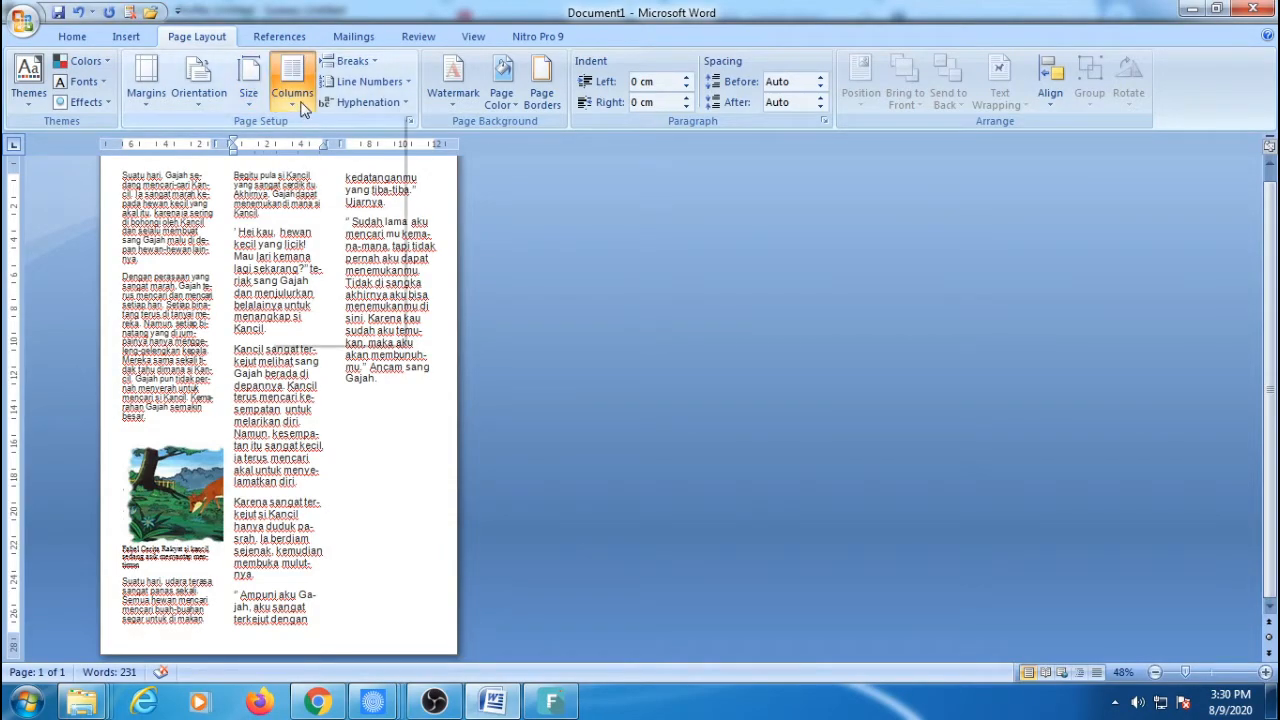
{"action": "left_click", "coordinate": [334, 256]}
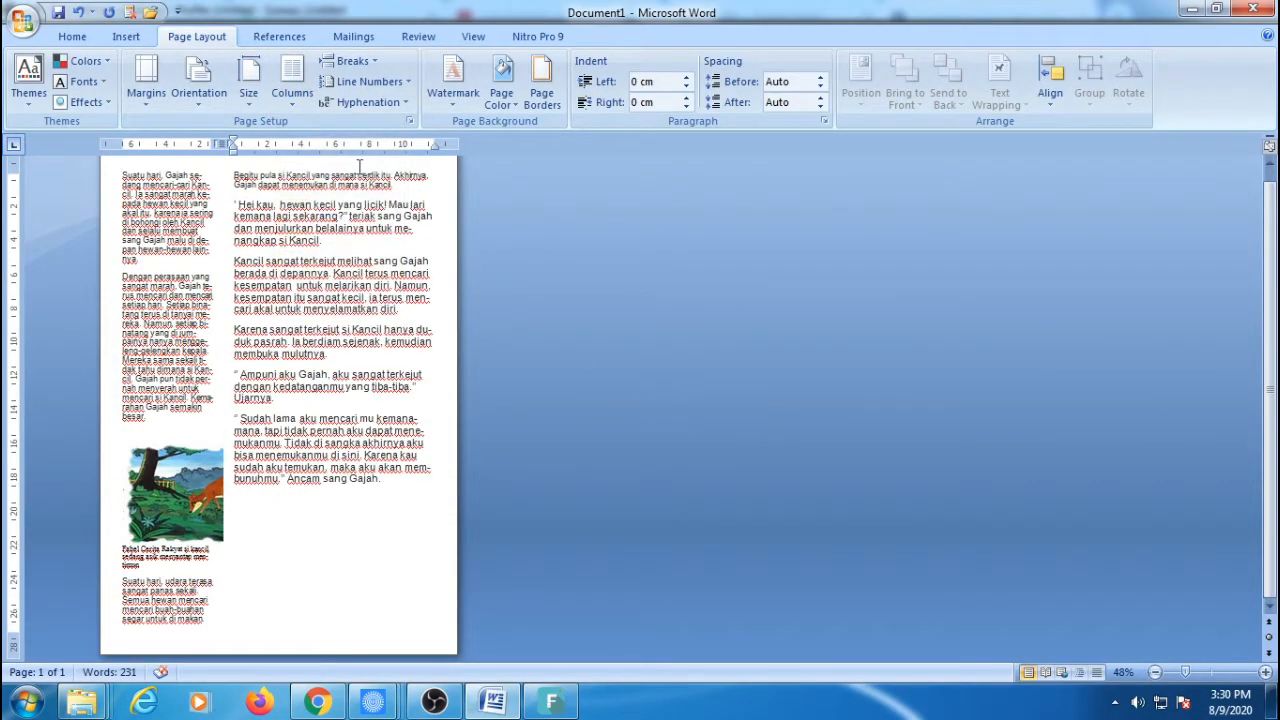
{"action": "left_click", "coordinate": [290, 88]}
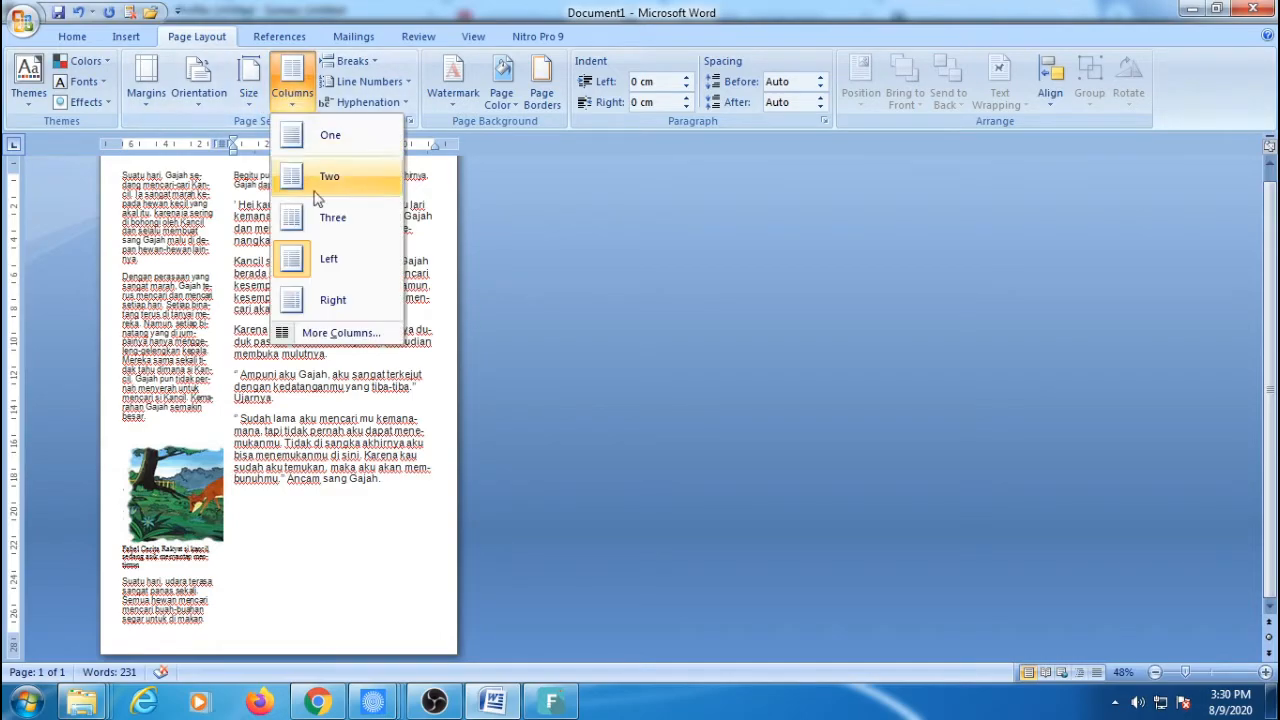
{"action": "left_click", "coordinate": [332, 302]}
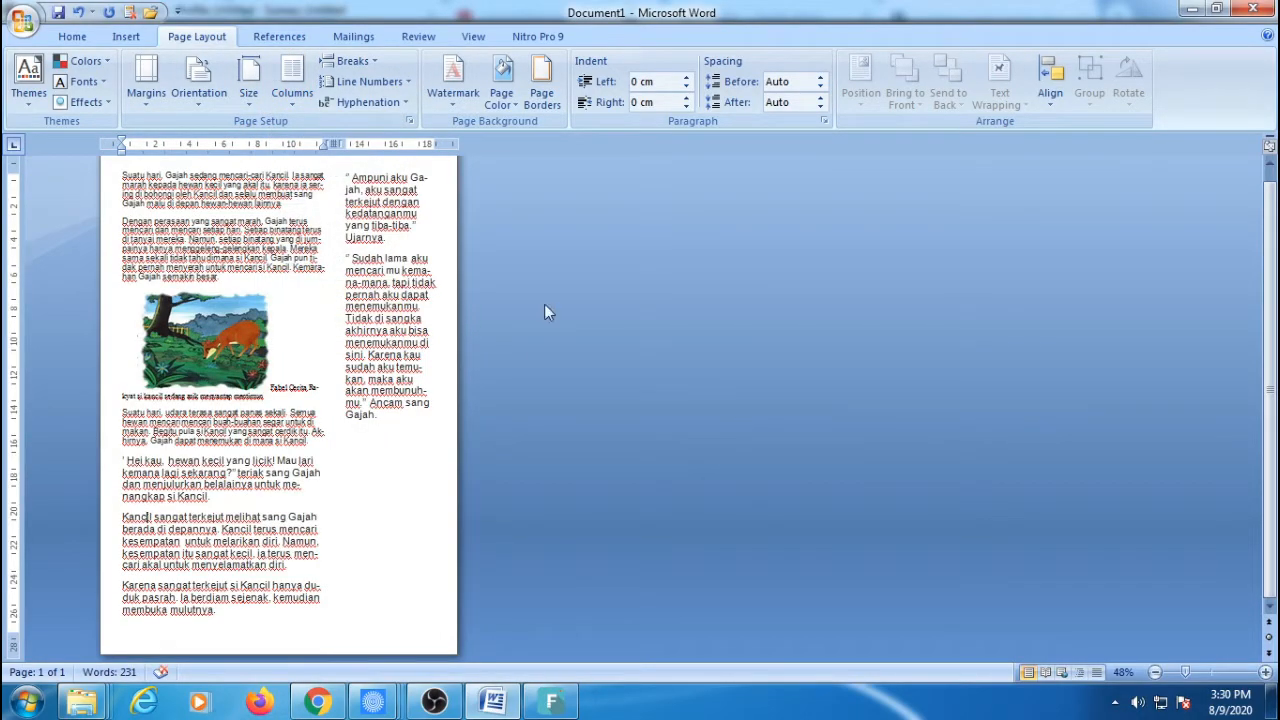
Return the story text to one column and try the Two columns preset again.
{"action": "left_click", "coordinate": [292, 88]}
{"action": "left_click", "coordinate": [330, 134]}
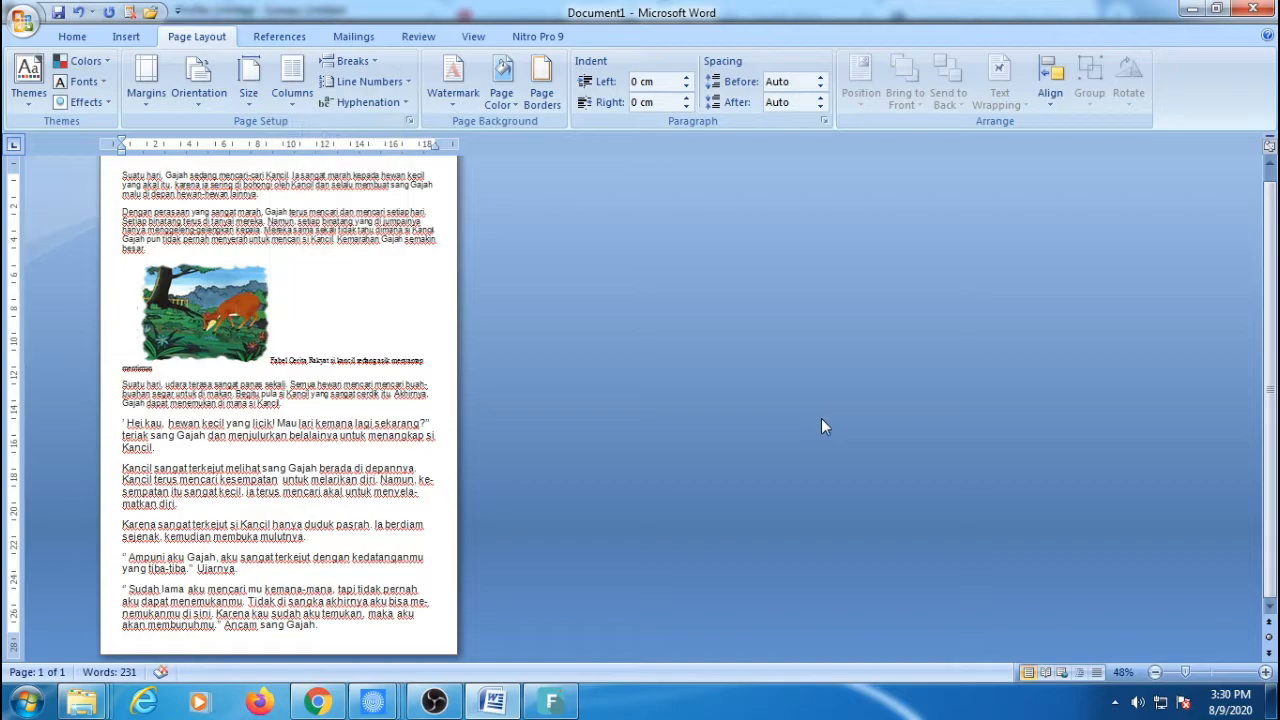
{"action": "left_click", "coordinate": [292, 88]}
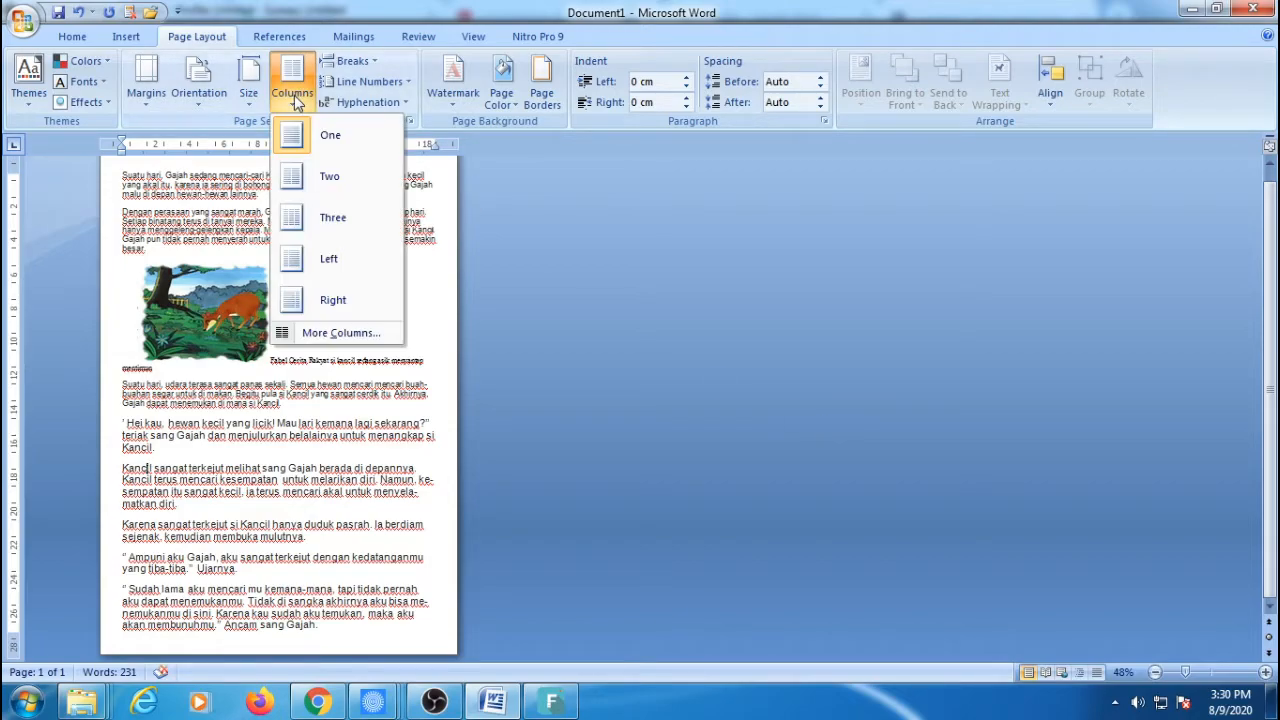
{"action": "left_click", "coordinate": [330, 174]}
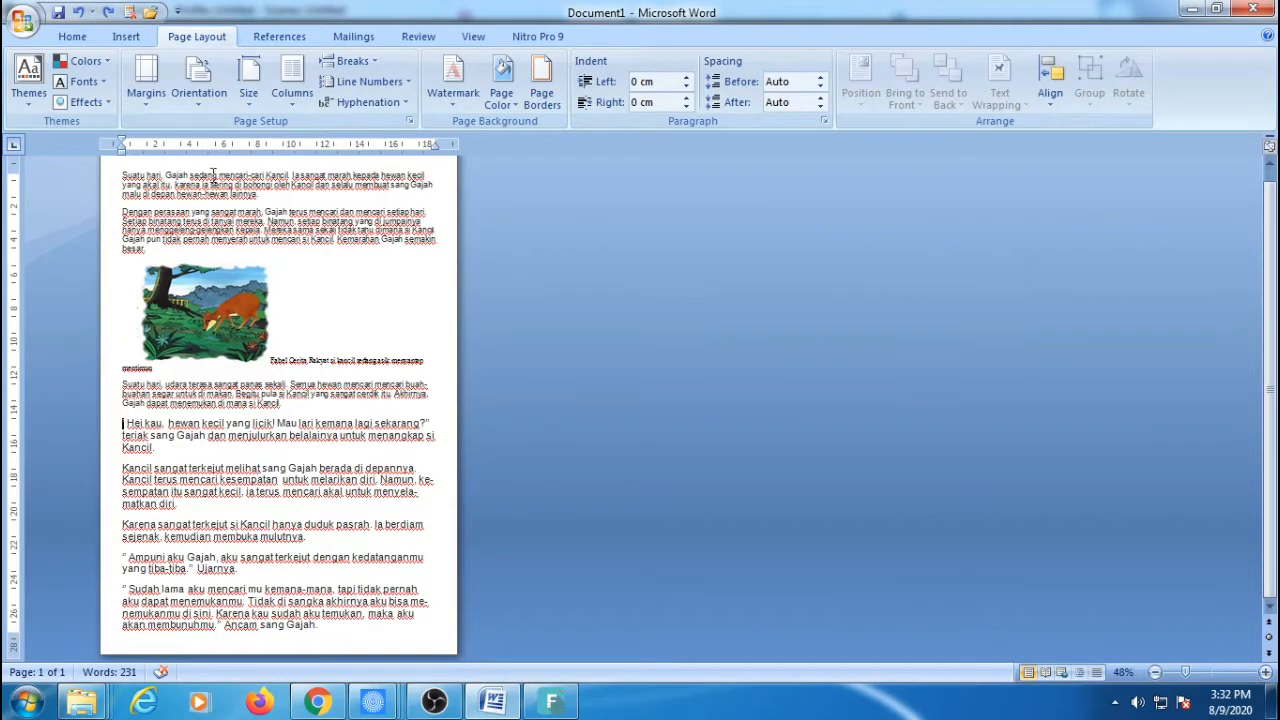
Try a page break before the "Hei kau" paragraph and remove it again.
{"action": "left_click", "coordinate": [352, 64]}
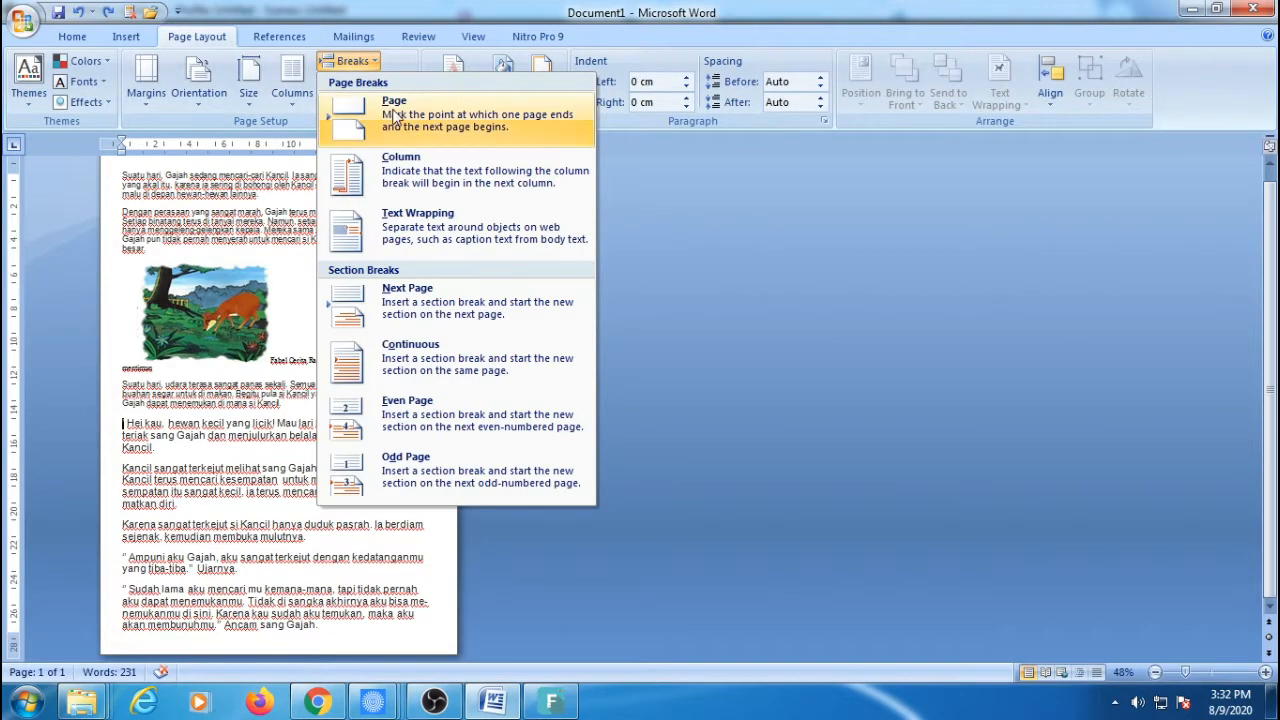
{"action": "left_click", "coordinate": [375, 105]}
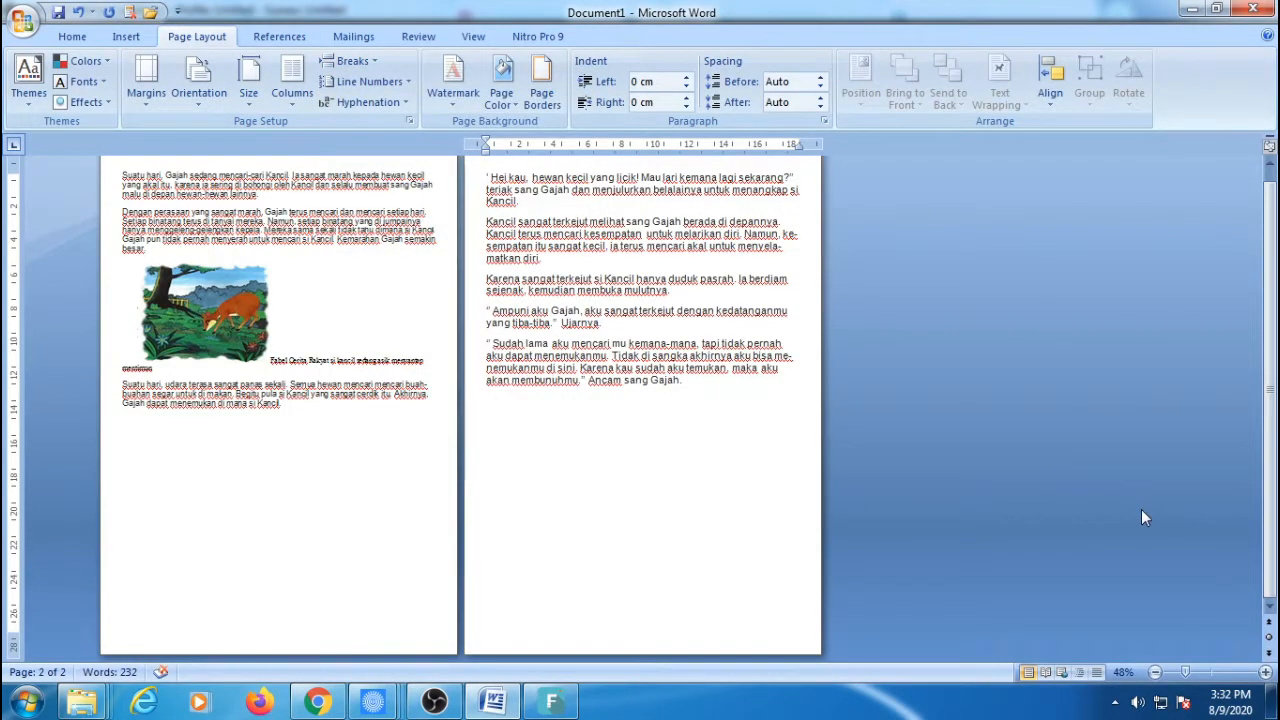
{"action": "key", "text": "BackSpace"}
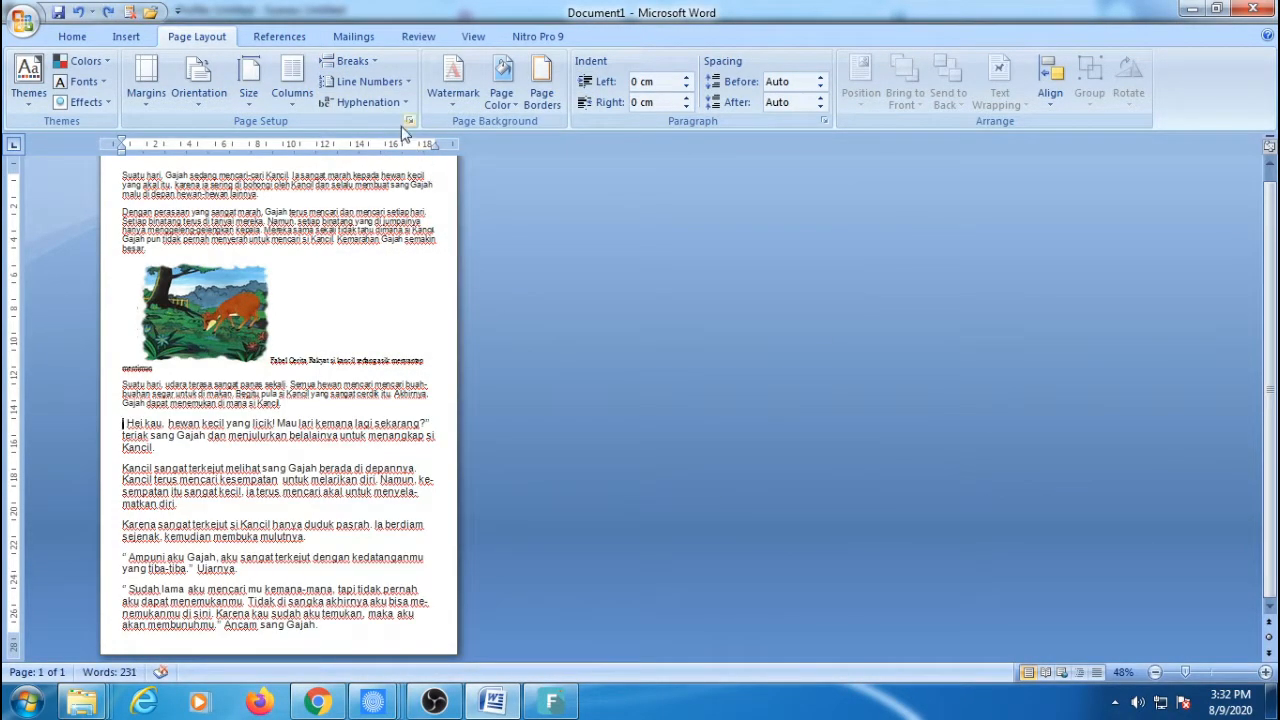
Try a column break before the "Hei kau" paragraph and take it back out.
{"action": "left_click", "coordinate": [371, 67]}
{"action": "left_click", "coordinate": [400, 171]}
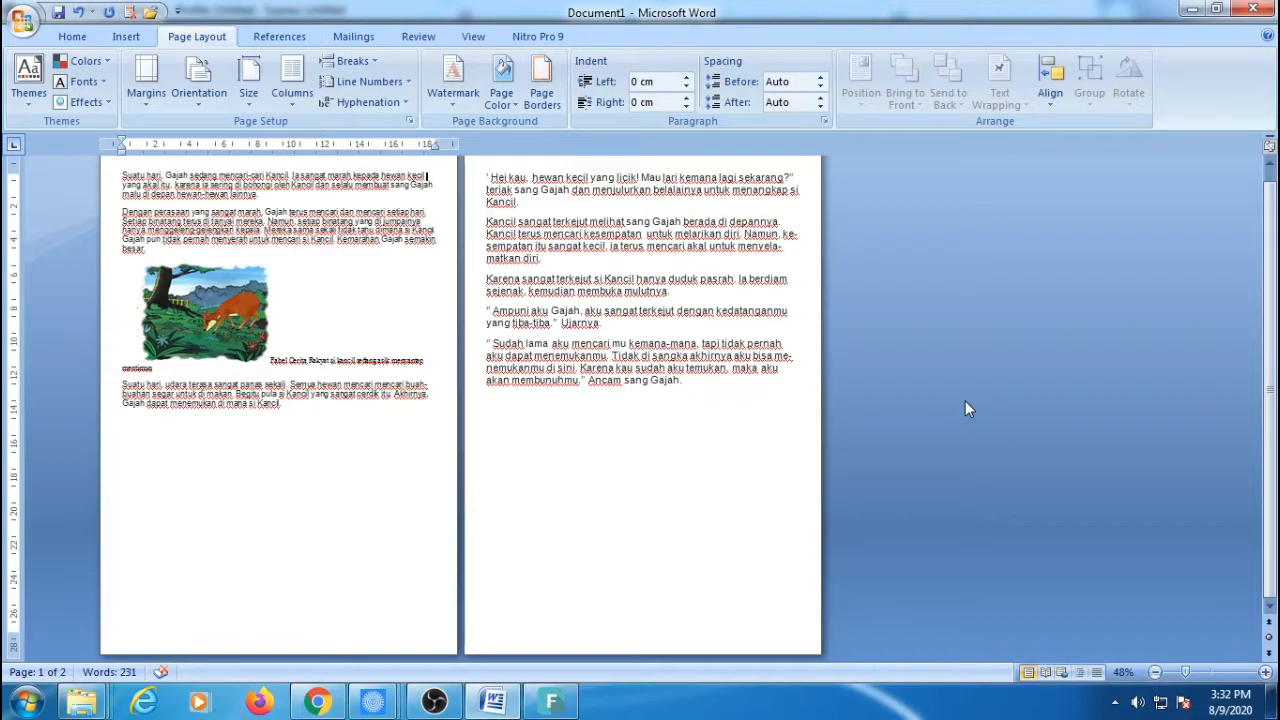
{"action": "key", "text": "BackSpace"}
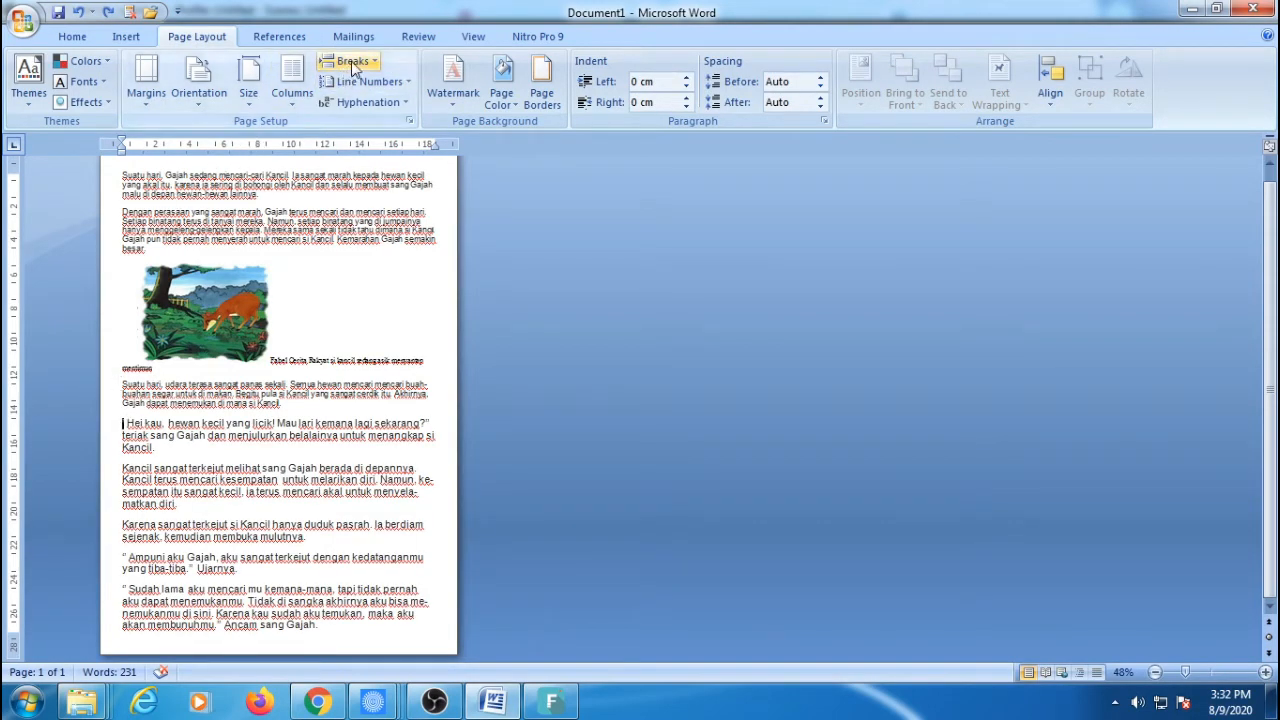
Insert the page break before the "Hei kau" paragraph once more and delete it.
{"action": "left_click", "coordinate": [352, 62]}
{"action": "left_click", "coordinate": [396, 116]}
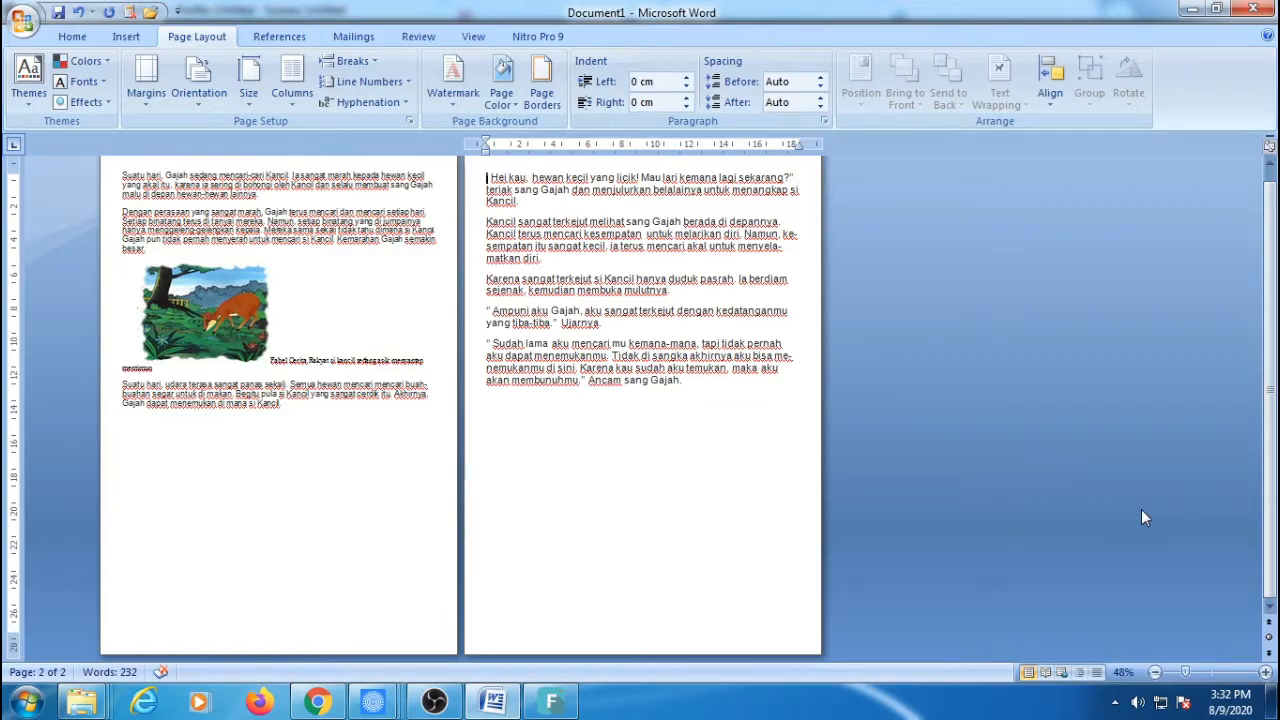
{"action": "key", "text": "BackSpace"}
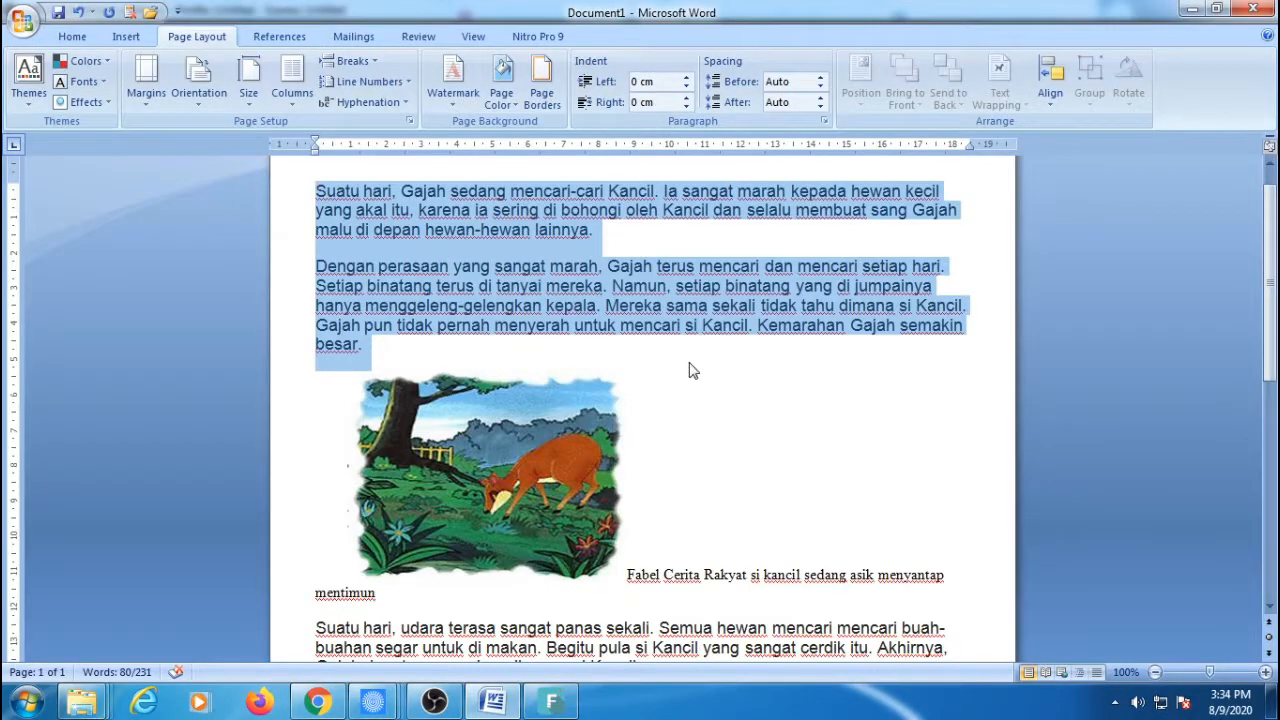
Select the first two paragraphs, turn on continuous line numbering, and look through the numbered lines.
{"action": "left_click", "coordinate": [690, 368]}
{"action": "left_click_drag", "start_coordinate": [318, 187], "coordinate": [666, 366]}
{"action": "left_click", "coordinate": [370, 81]}
{"action": "left_click", "coordinate": [370, 124]}
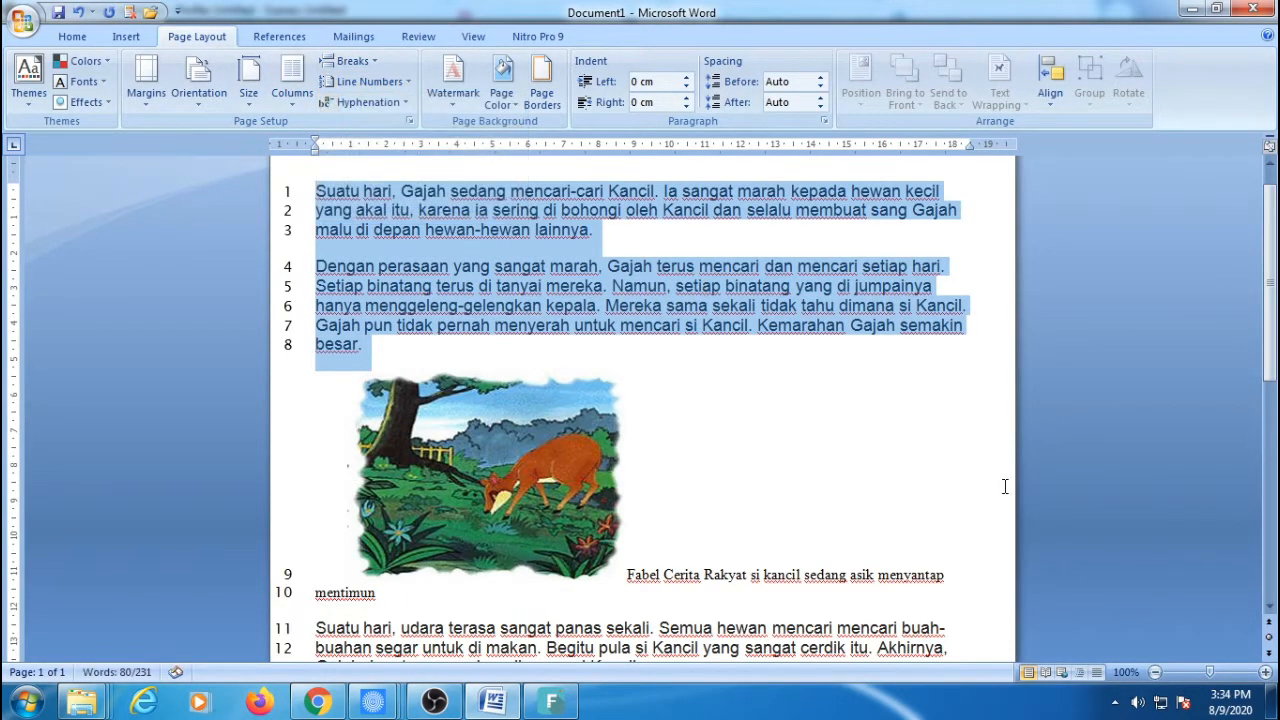
{"action": "scroll", "coordinate": [626, 375], "scroll_direction": "down", "scroll_amount": 2}
{"action": "scroll", "coordinate": [650, 400], "scroll_direction": "down", "scroll_amount": 6}
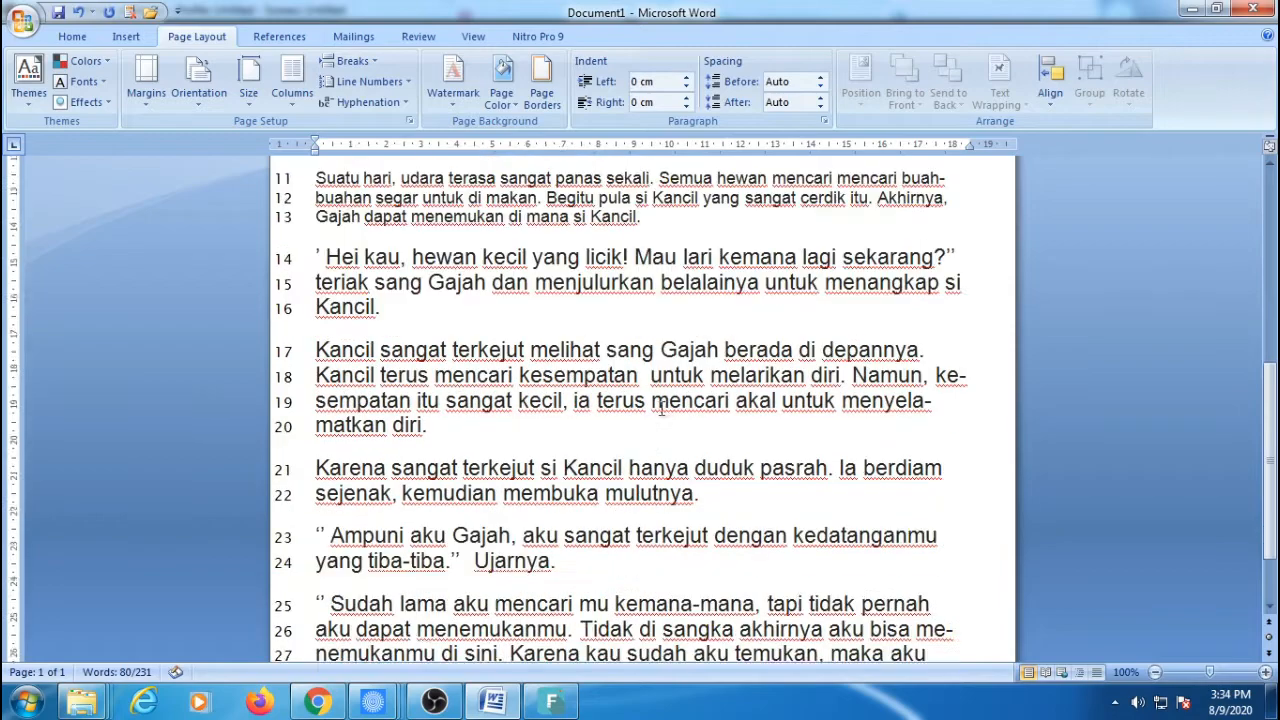
{"action": "scroll", "coordinate": [661, 405], "scroll_direction": "up", "scroll_amount": 3}
{"action": "scroll", "coordinate": [661, 405], "scroll_direction": "up", "scroll_amount": 5}
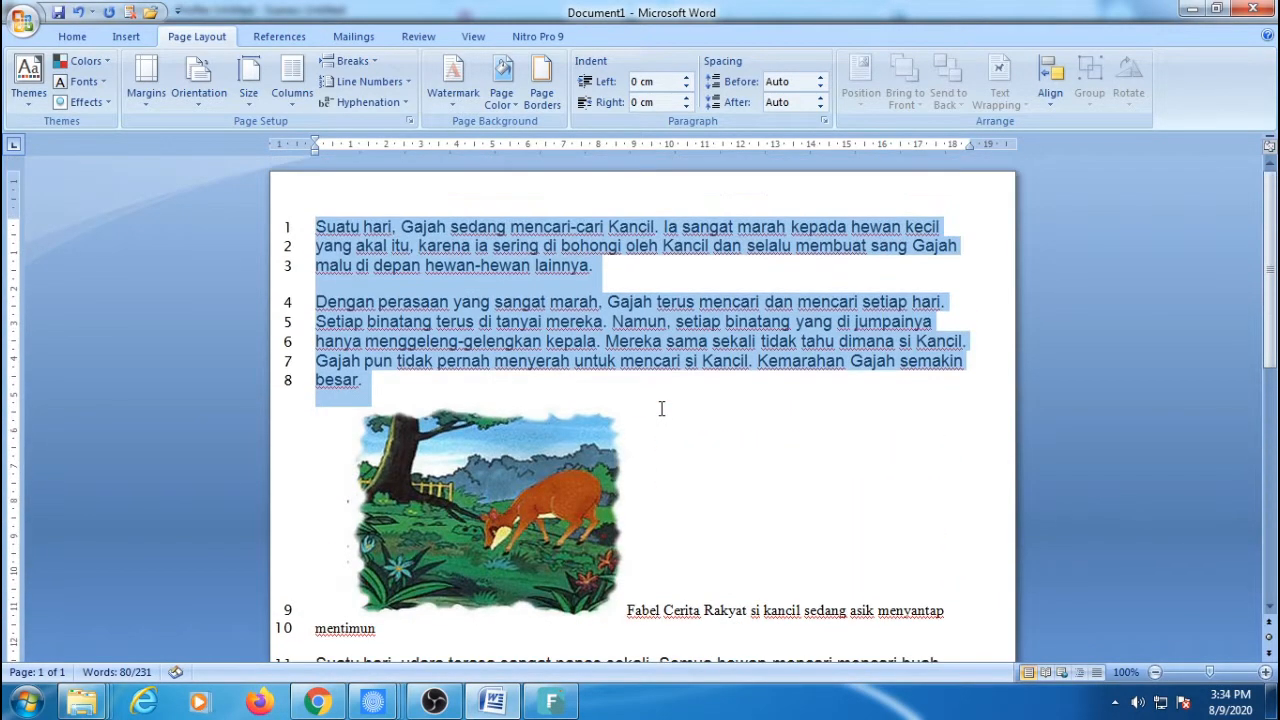
Turn line numbering off and switch it back to continuous.
{"action": "left_click", "coordinate": [393, 88]}
{"action": "left_click", "coordinate": [396, 104]}
{"action": "left_click", "coordinate": [370, 82]}
{"action": "left_click", "coordinate": [394, 126]}
Add several blank numbered lines after the story's last sentence, extending the document onto a second page.
{"action": "scroll", "coordinate": [745, 411], "scroll_direction": "down", "scroll_amount": 10}
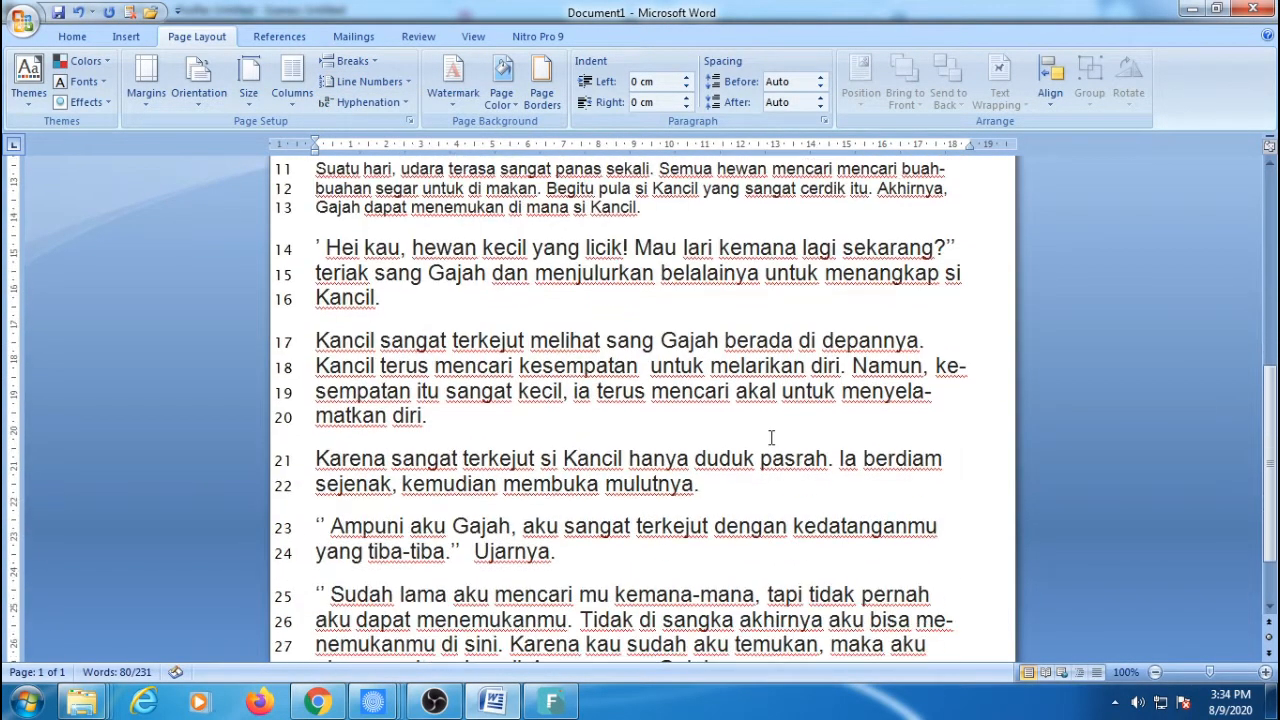
{"action": "double_click", "coordinate": [819, 582]}
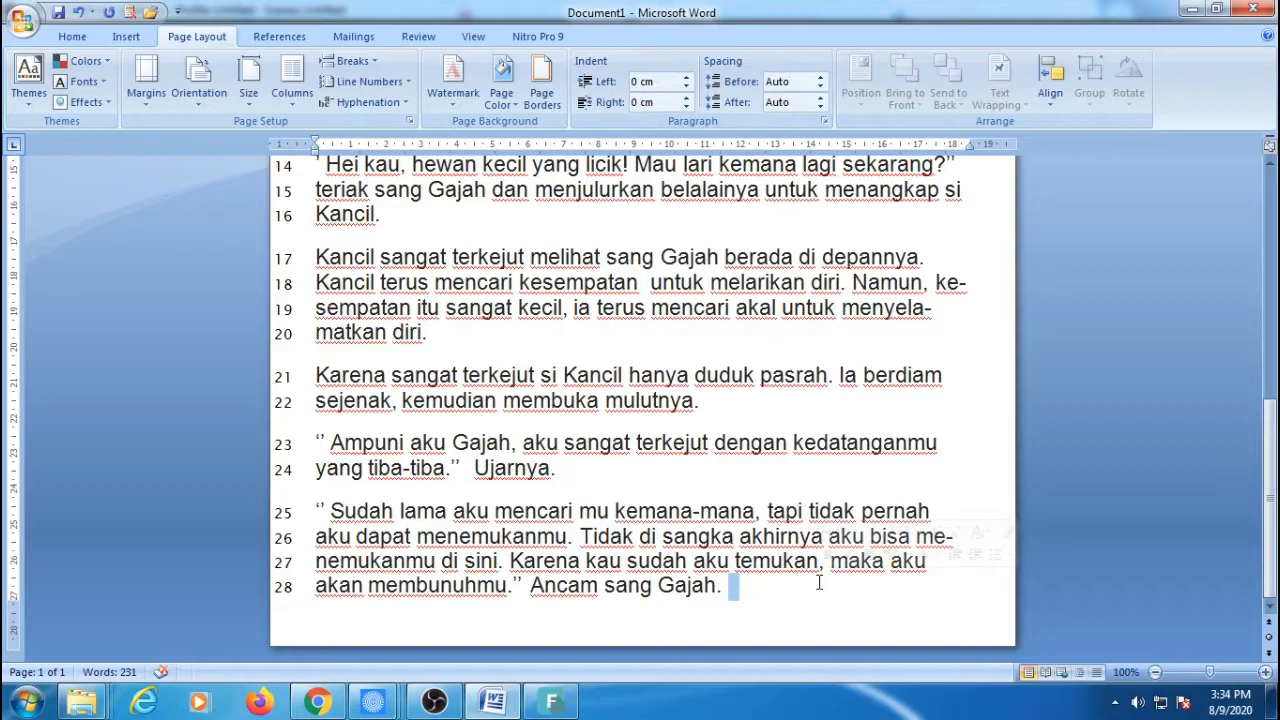
{"action": "key", "text": "Return"}
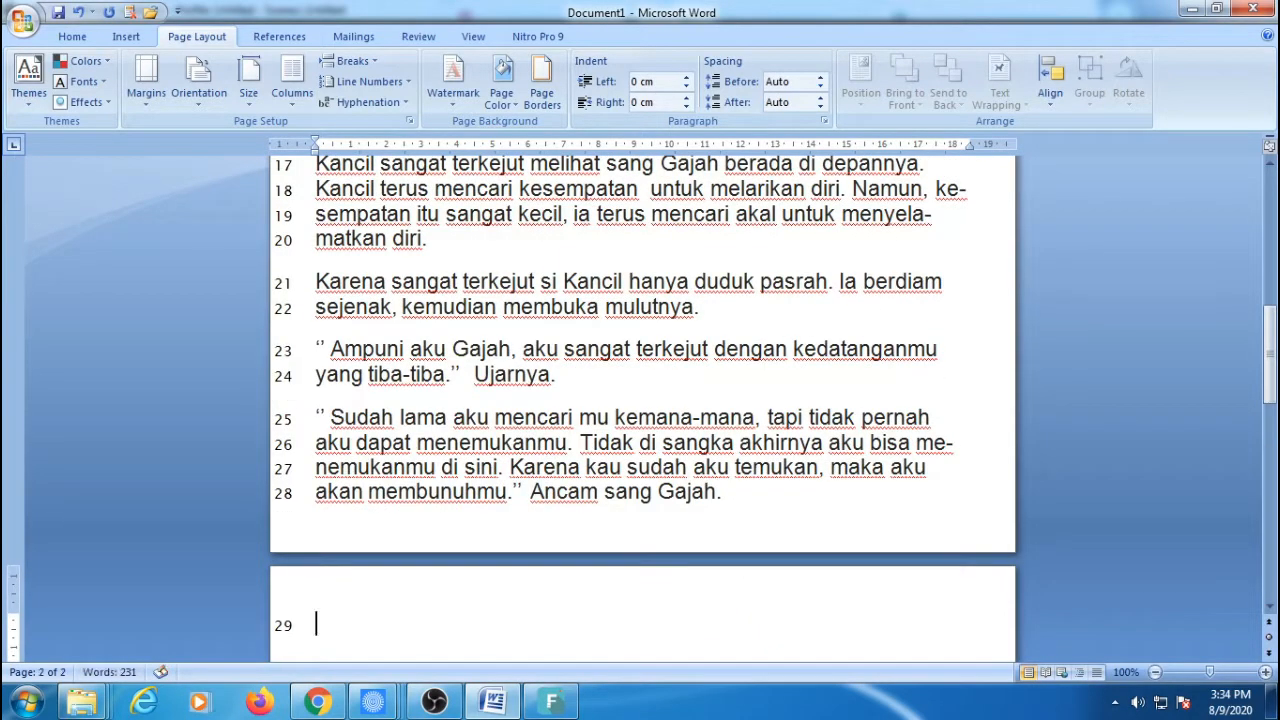
{"action": "key", "text": "Return"}
{"action": "key", "text": "Return"}
{"action": "key", "text": "Return"}
{"action": "key", "text": "Return"}
{"action": "key", "text": "Return"}
{"action": "key", "text": "Return"}
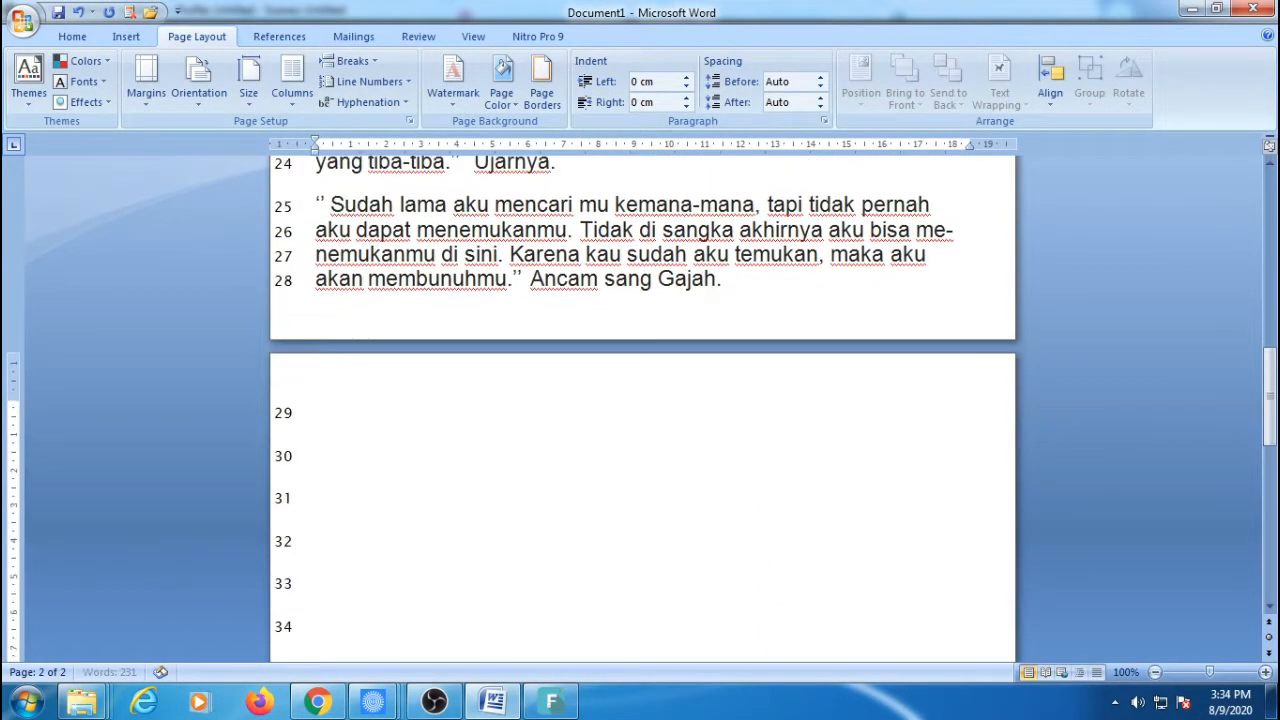
{"action": "key", "text": "Return"}
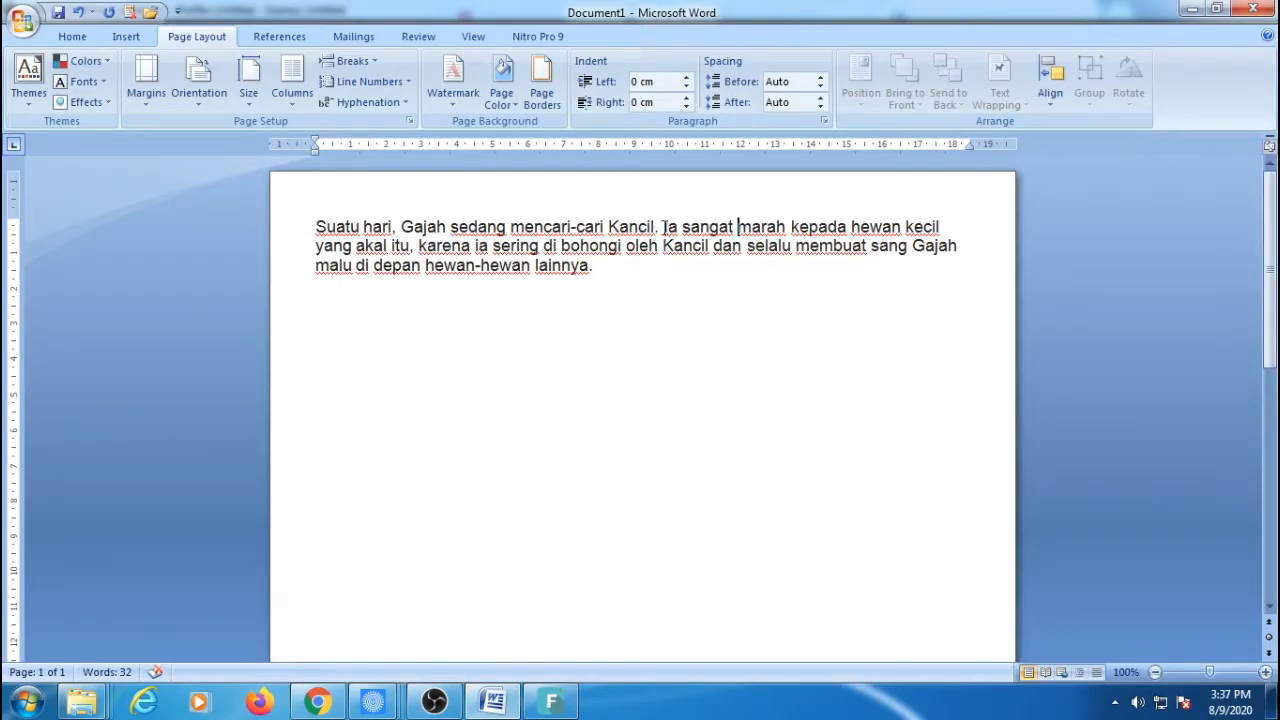
Review the available hyphenation options without changing the current setting.
{"action": "left_click", "coordinate": [389, 106]}
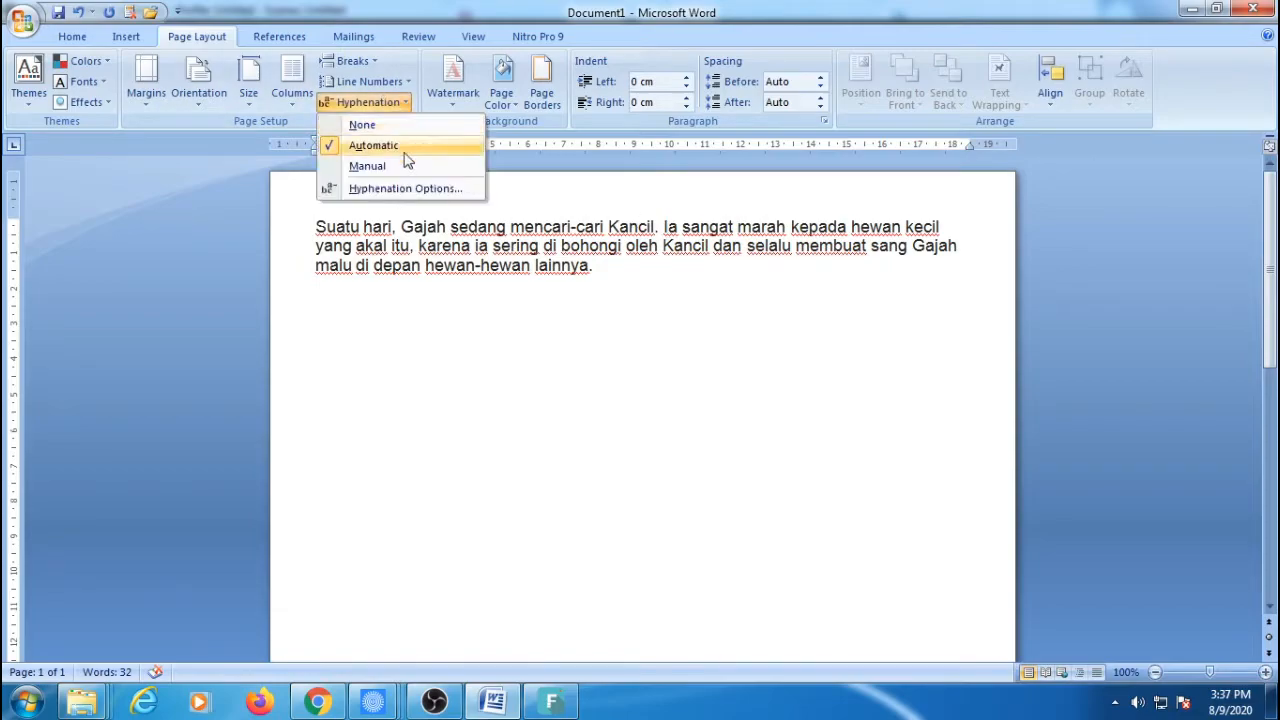
{"action": "left_click", "coordinate": [389, 104]}
{"action": "left_click", "coordinate": [658, 228]}
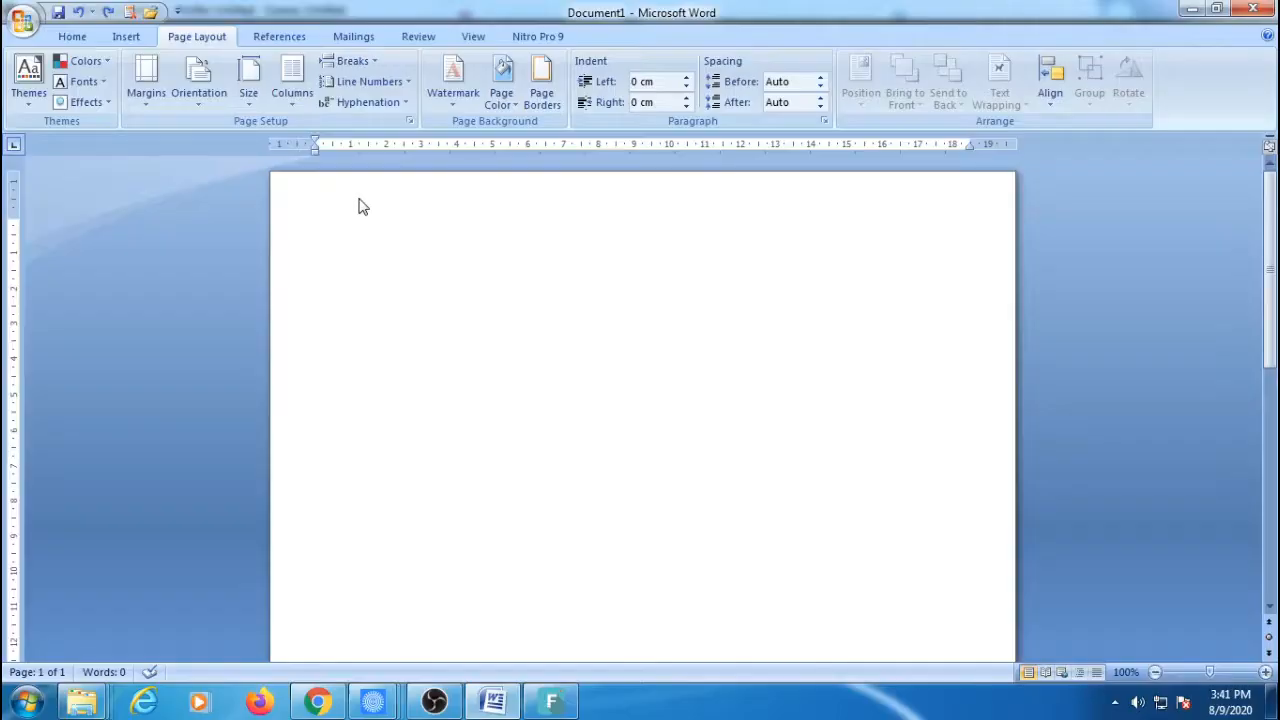
Apply the CONFIDENTIAL 1 watermark to the blank page and look over the page.
{"action": "left_click", "coordinate": [464, 100]}
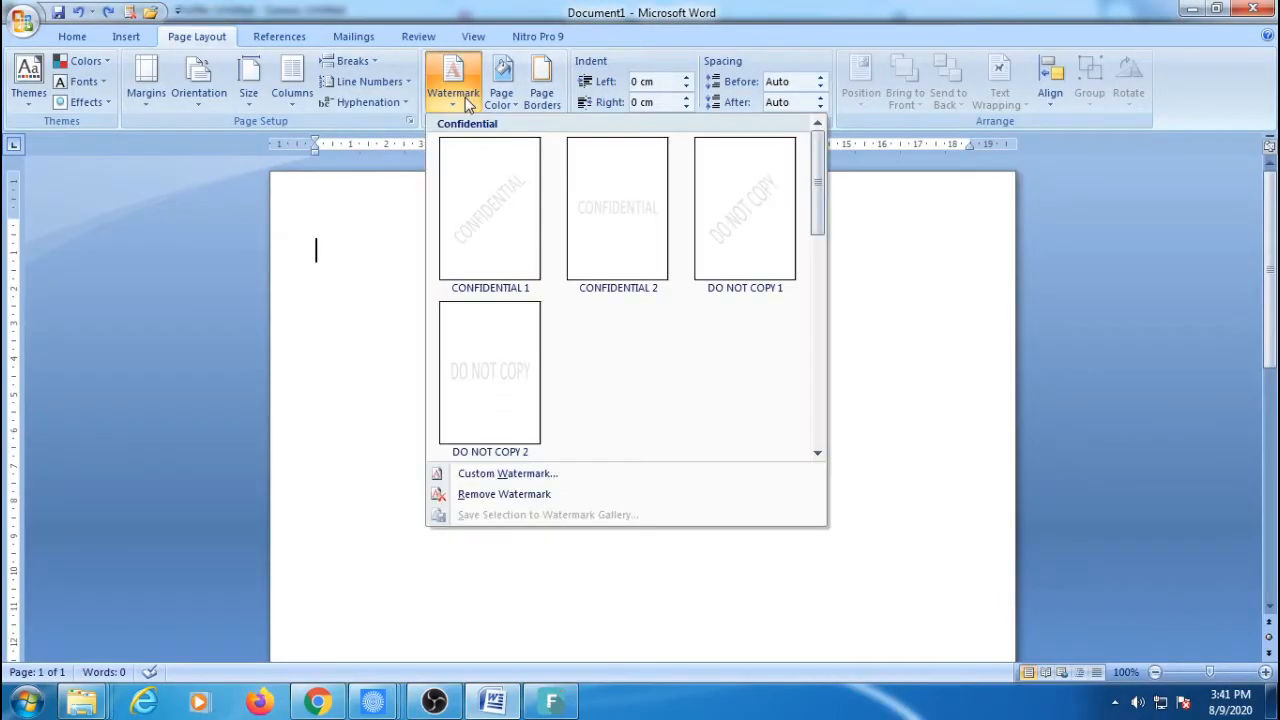
{"action": "left_click", "coordinate": [489, 208]}
{"action": "scroll", "coordinate": [688, 355], "scroll_direction": "down", "scroll_amount": 5}
{"action": "scroll", "coordinate": [688, 363], "scroll_direction": "down", "scroll_amount": 2}
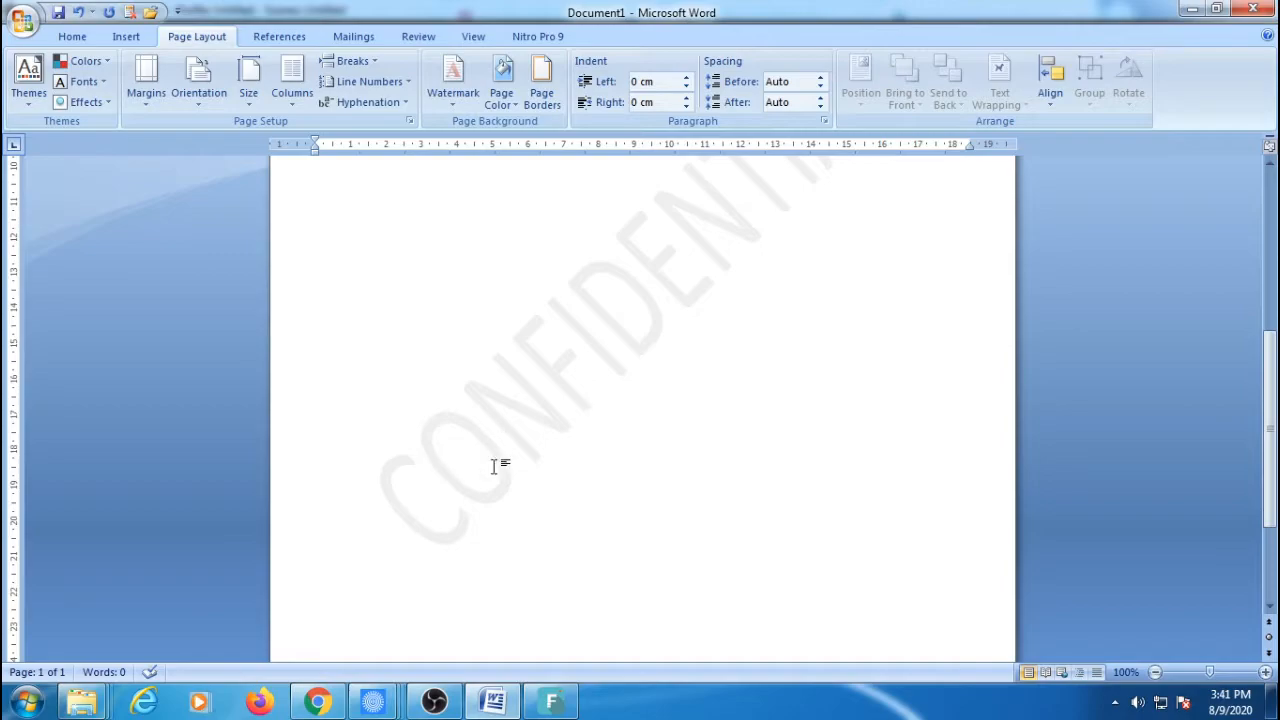
{"action": "scroll", "coordinate": [500, 463], "scroll_direction": "up", "scroll_amount": 6}
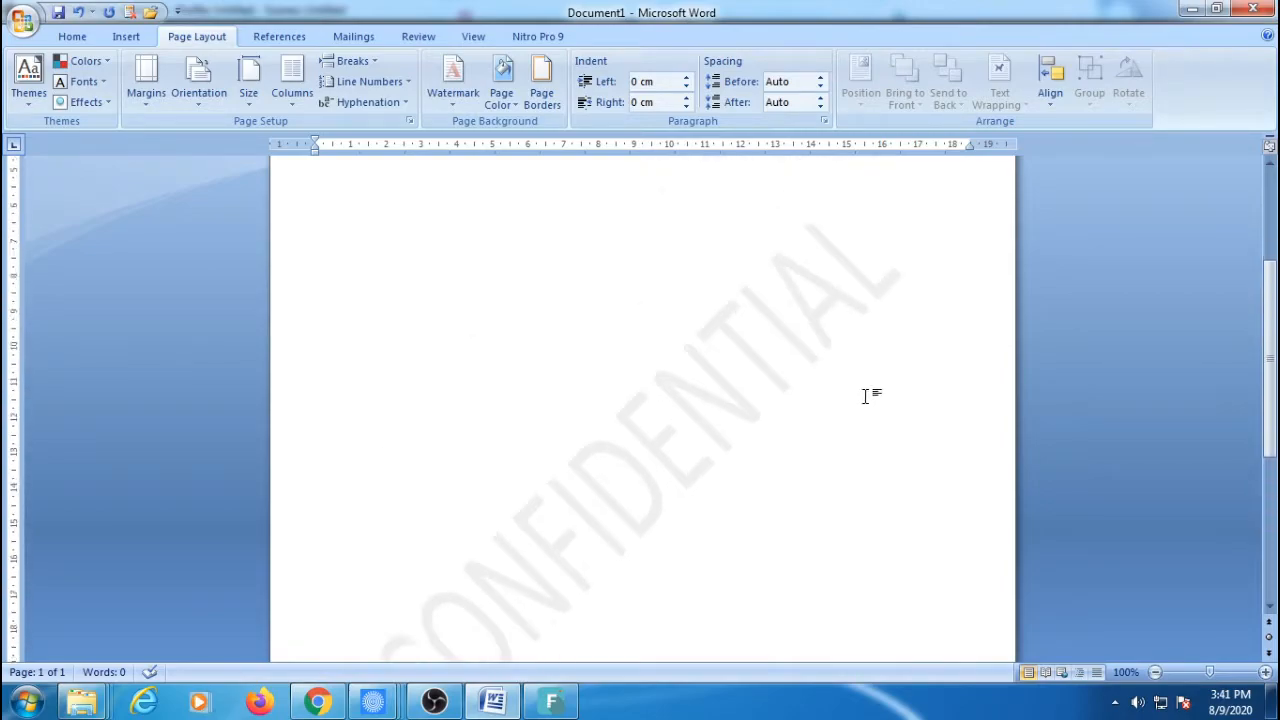
{"action": "scroll", "coordinate": [862, 396], "scroll_direction": "down", "scroll_amount": 2}
{"action": "scroll", "coordinate": [843, 403], "scroll_direction": "up", "scroll_amount": 4}
{"action": "scroll", "coordinate": [840, 403], "scroll_direction": "up", "scroll_amount": 4}
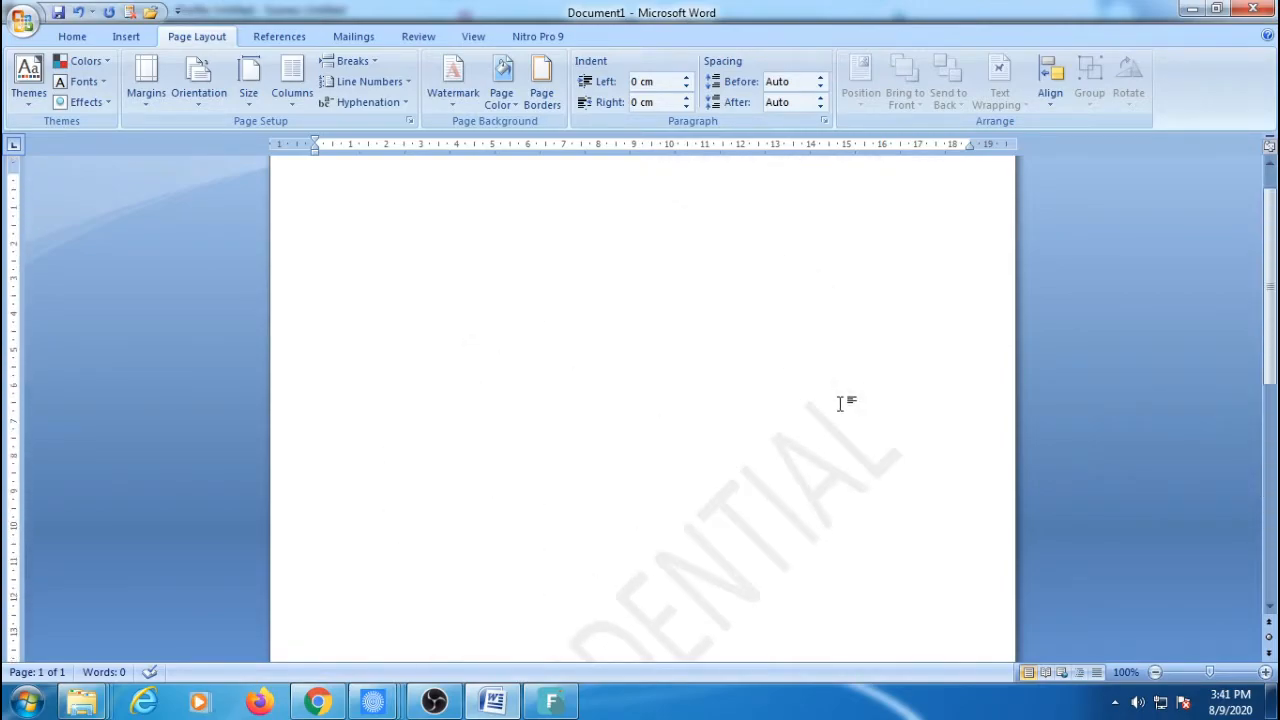
Replace the watermark with a custom diagonal, semitransparent text watermark reading Komputer in red Calibri, and look over the page.
{"action": "left_click", "coordinate": [456, 89]}
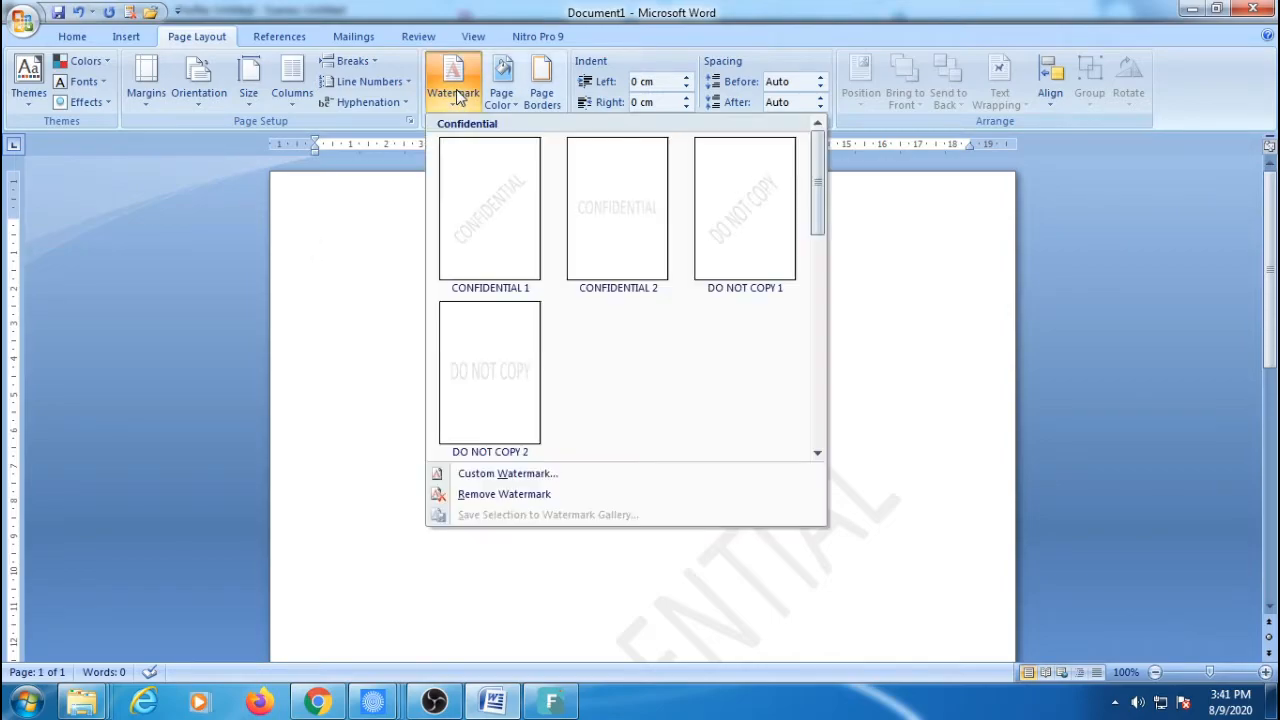
{"action": "left_click", "coordinate": [508, 472]}
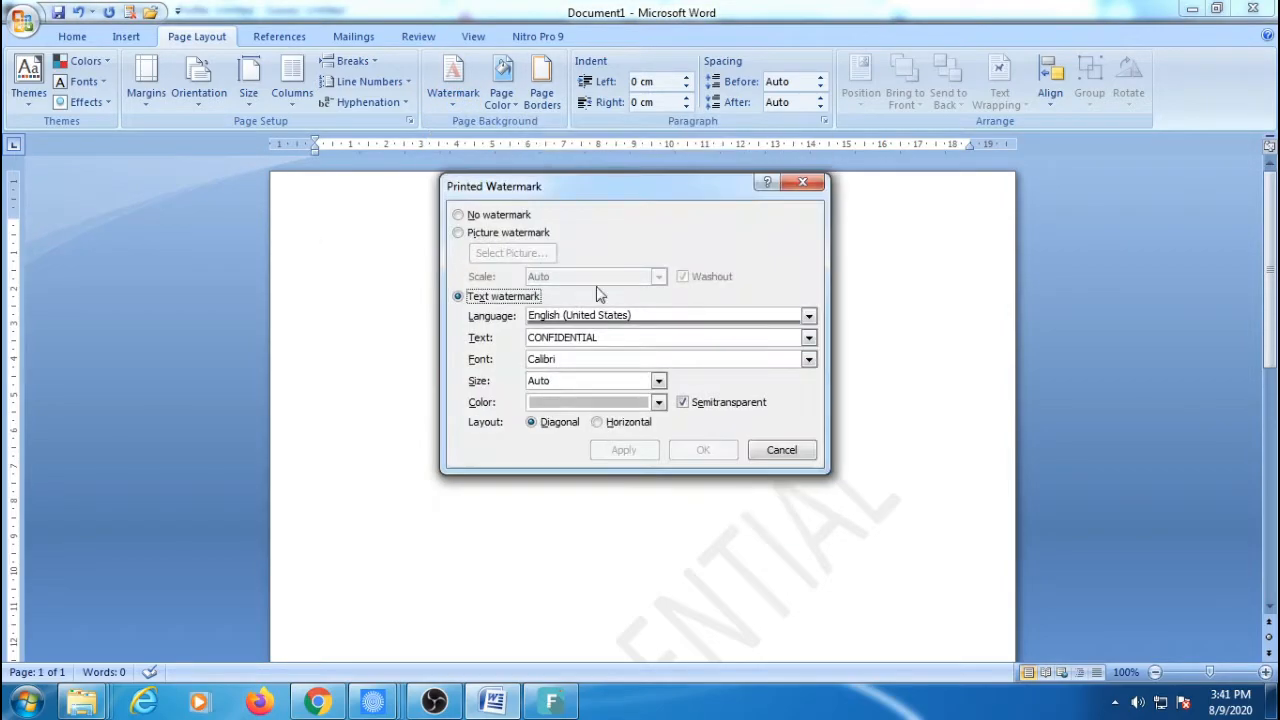
{"action": "left_click_drag", "start_coordinate": [606, 340], "coordinate": [473, 345]}
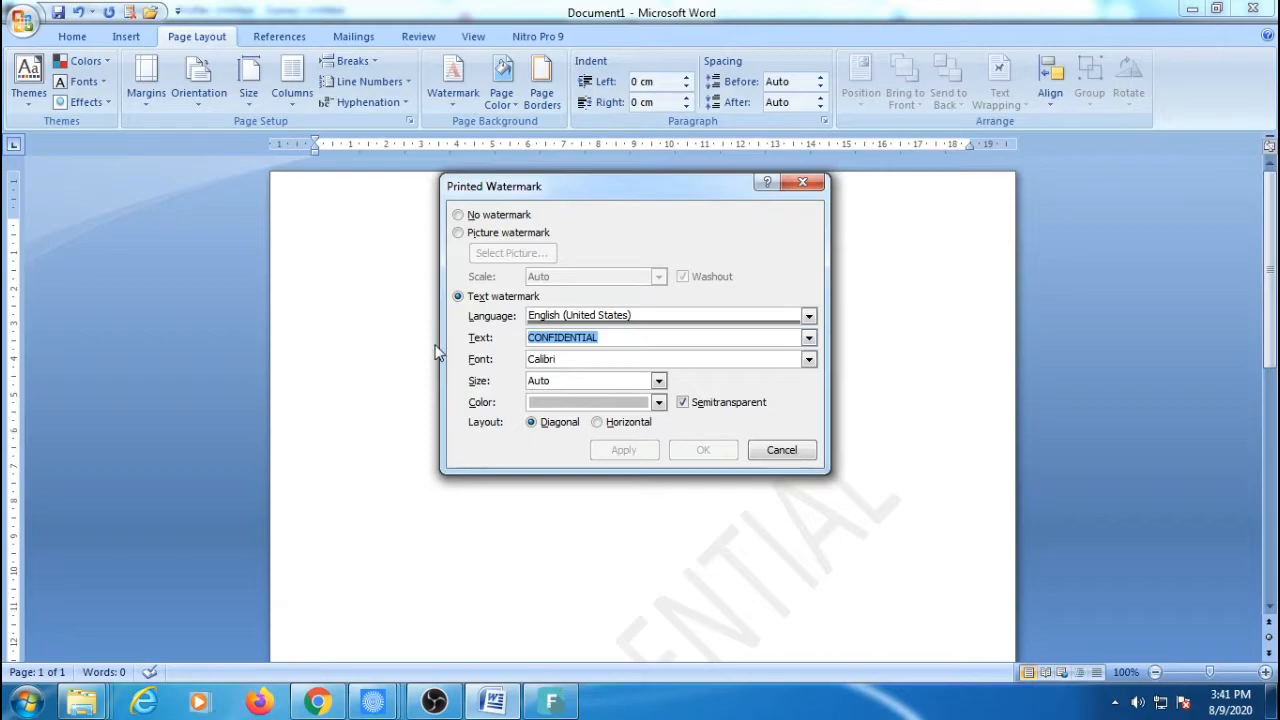
{"action": "type", "text": "Komputer"}
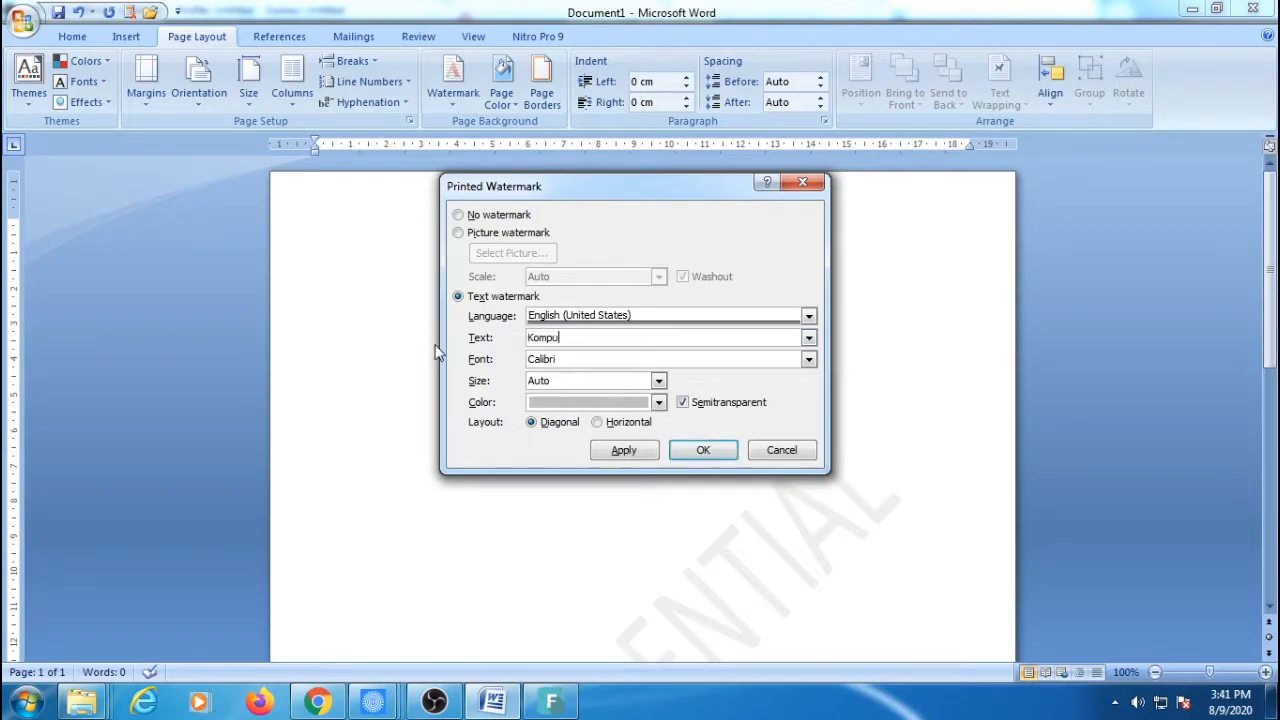
{"action": "left_click", "coordinate": [618, 404]}
{"action": "left_click", "coordinate": [551, 563]}
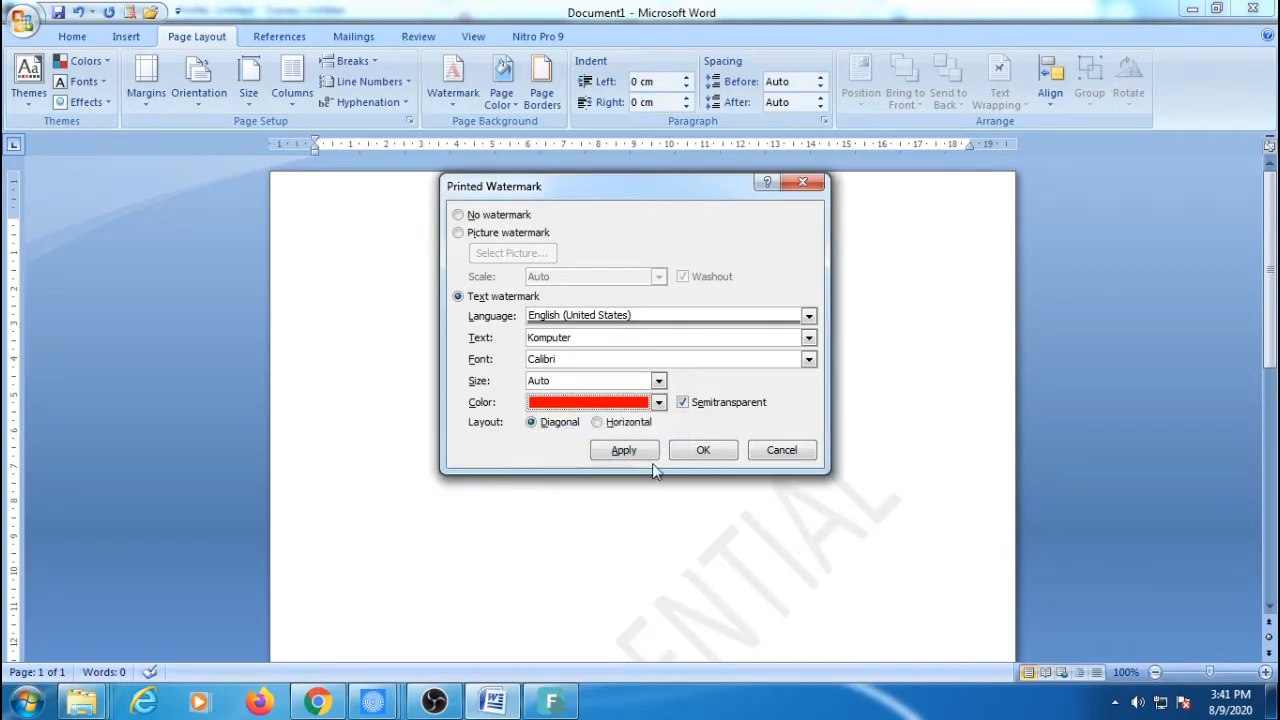
{"action": "left_click", "coordinate": [624, 451]}
{"action": "left_click", "coordinate": [782, 450]}
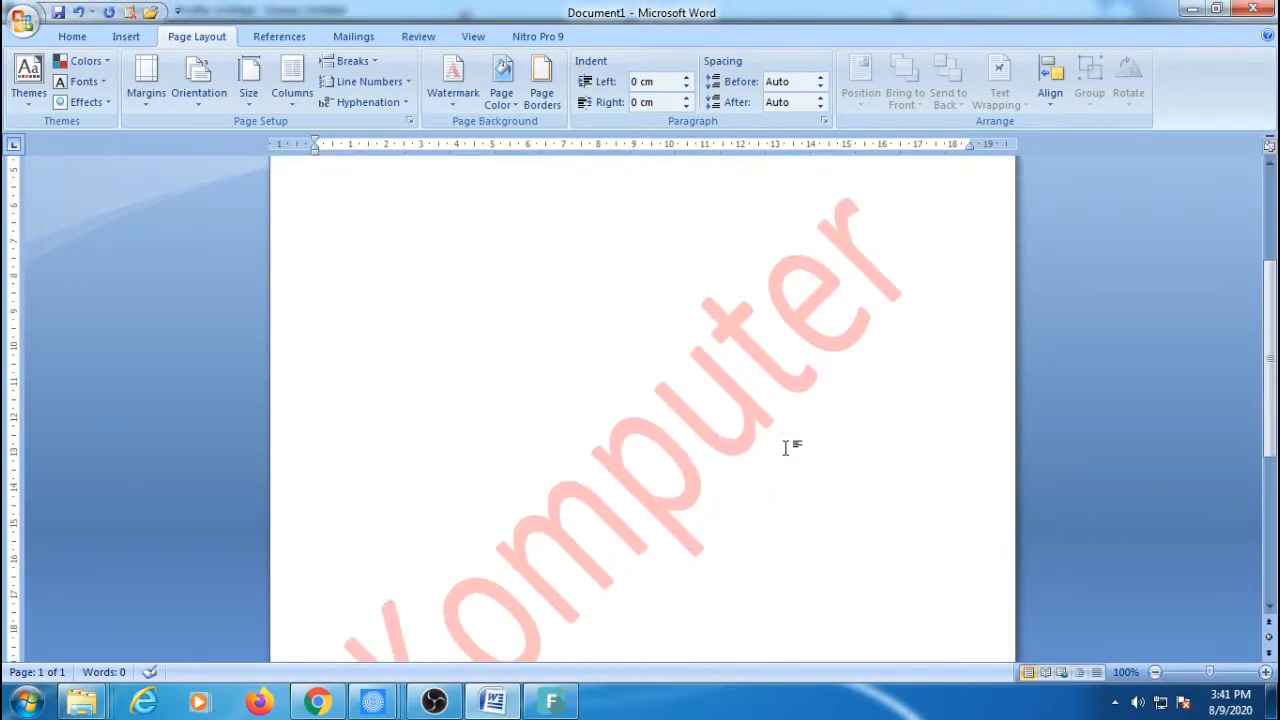
{"action": "scroll", "coordinate": [785, 447], "scroll_direction": "down", "scroll_amount": 2}
{"action": "scroll", "coordinate": [757, 443], "scroll_direction": "up", "scroll_amount": 2}
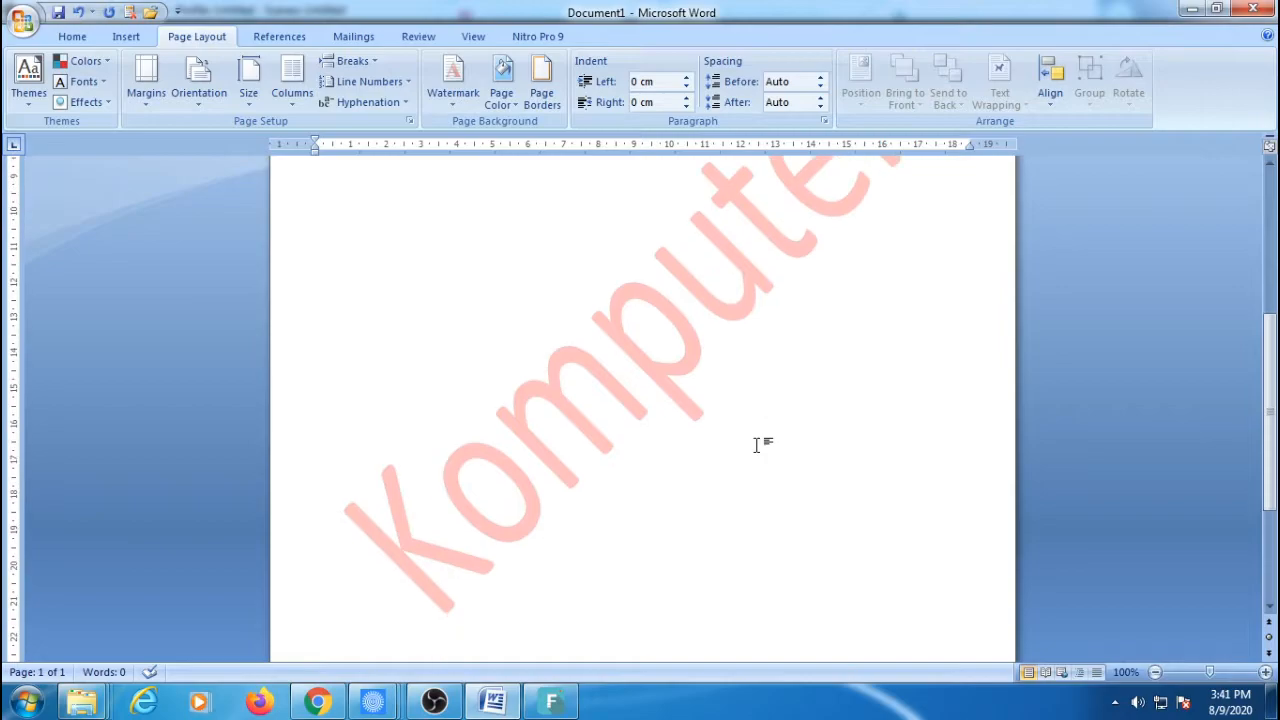
{"action": "scroll", "coordinate": [757, 445], "scroll_direction": "down", "scroll_amount": 2}
{"action": "scroll", "coordinate": [757, 445], "scroll_direction": "up", "scroll_amount": 4}
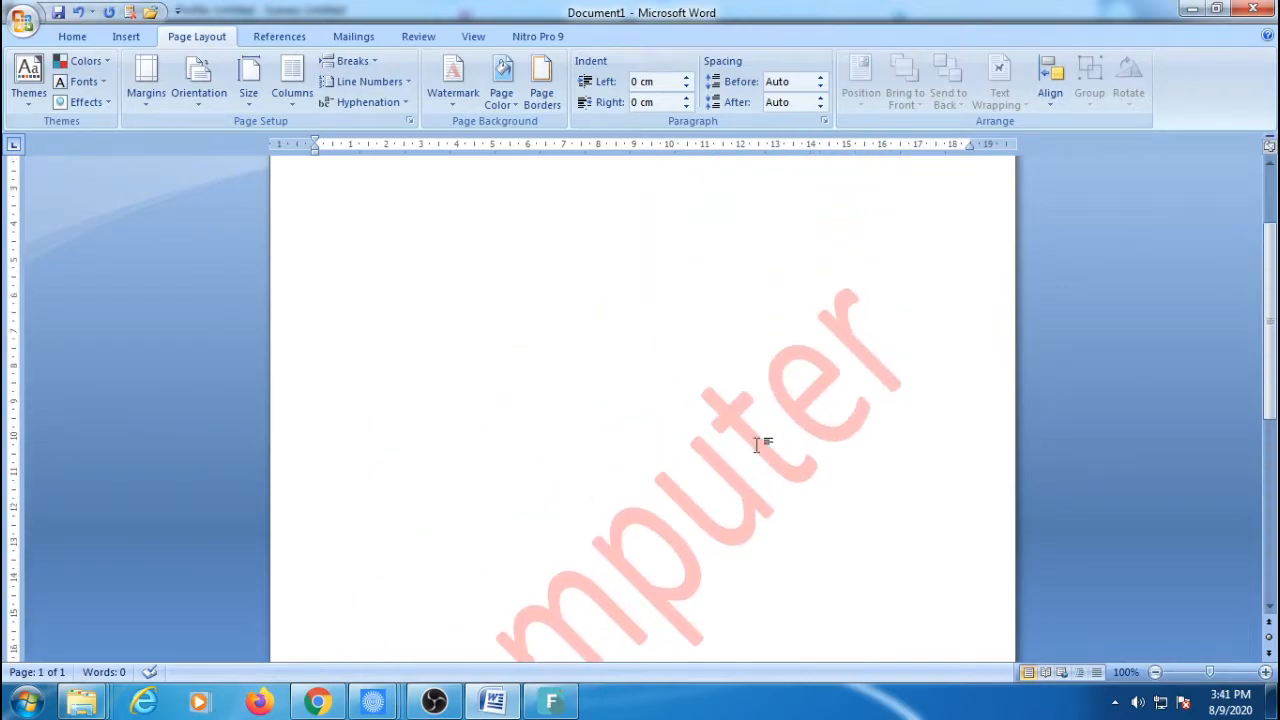
{"action": "scroll", "coordinate": [757, 443], "scroll_direction": "up", "scroll_amount": 3}
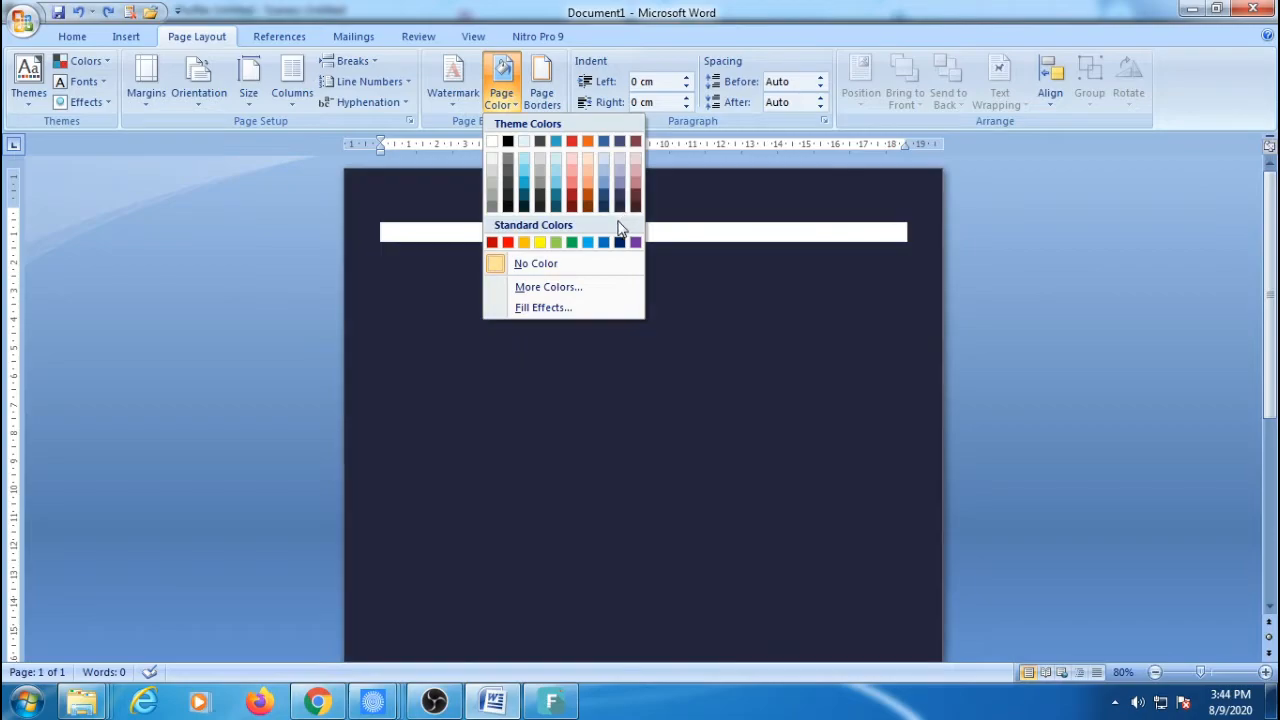
Color the page dark red, enter the sample lines asdasdasd and weqweqw, and delete all the text.
{"action": "left_click", "coordinate": [571, 197]}
{"action": "type", "text": "asdasdasd"}
{"action": "key", "text": "Return"}
{"action": "type", "text": "weqweqw"}
{"action": "key", "text": "Return"}
{"action": "key", "text": "ctrl+a"}
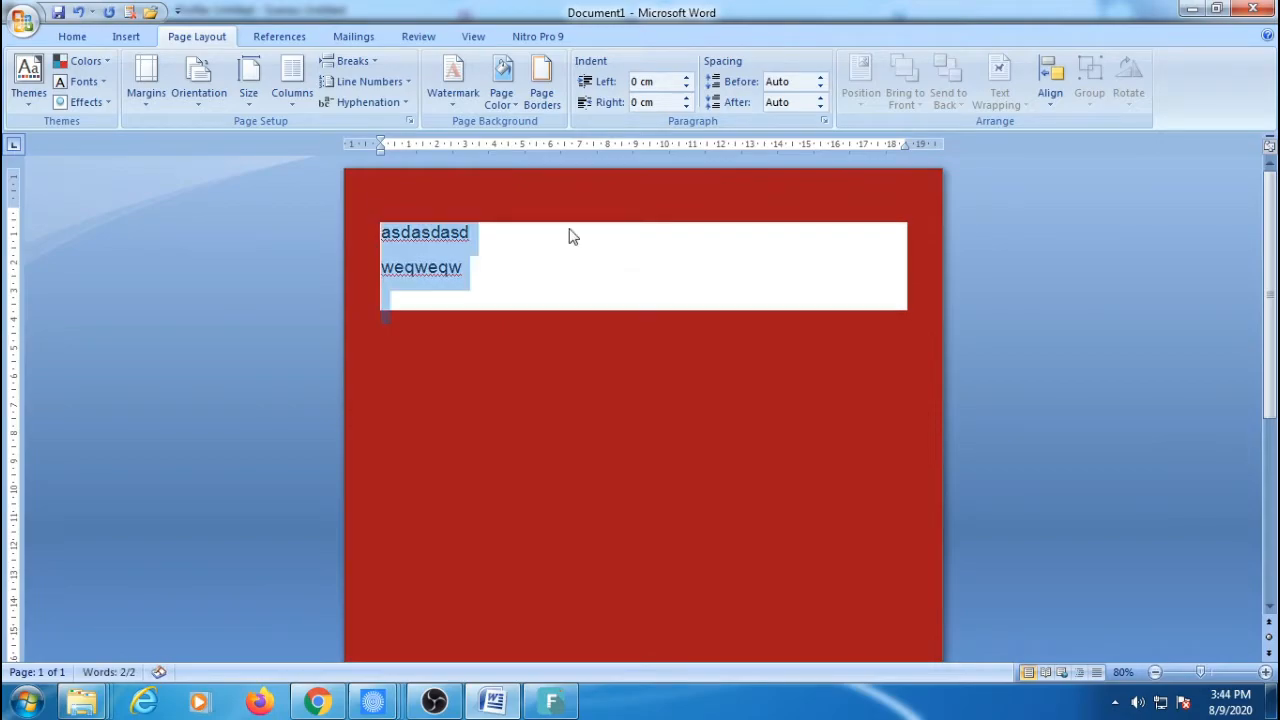
{"action": "key", "text": "Delete"}
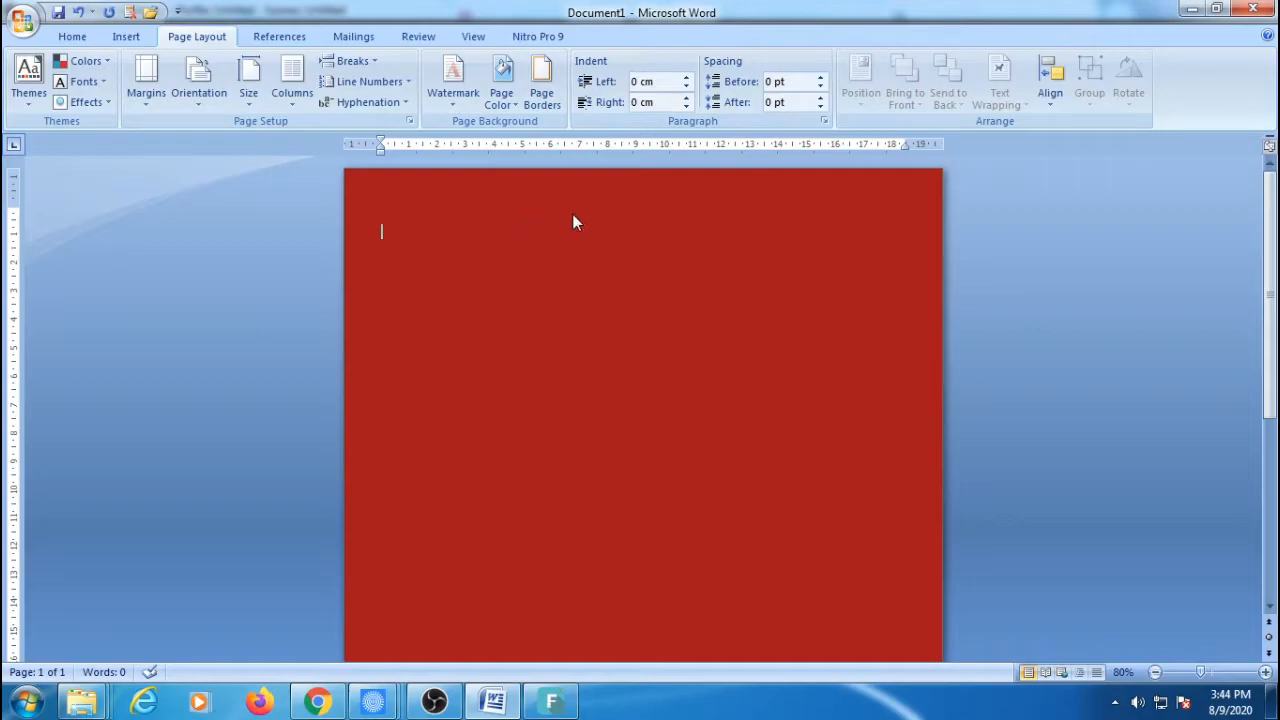
Set the page color to white and enter the sample text dasdasdasdas.
{"action": "left_click", "coordinate": [512, 108]}
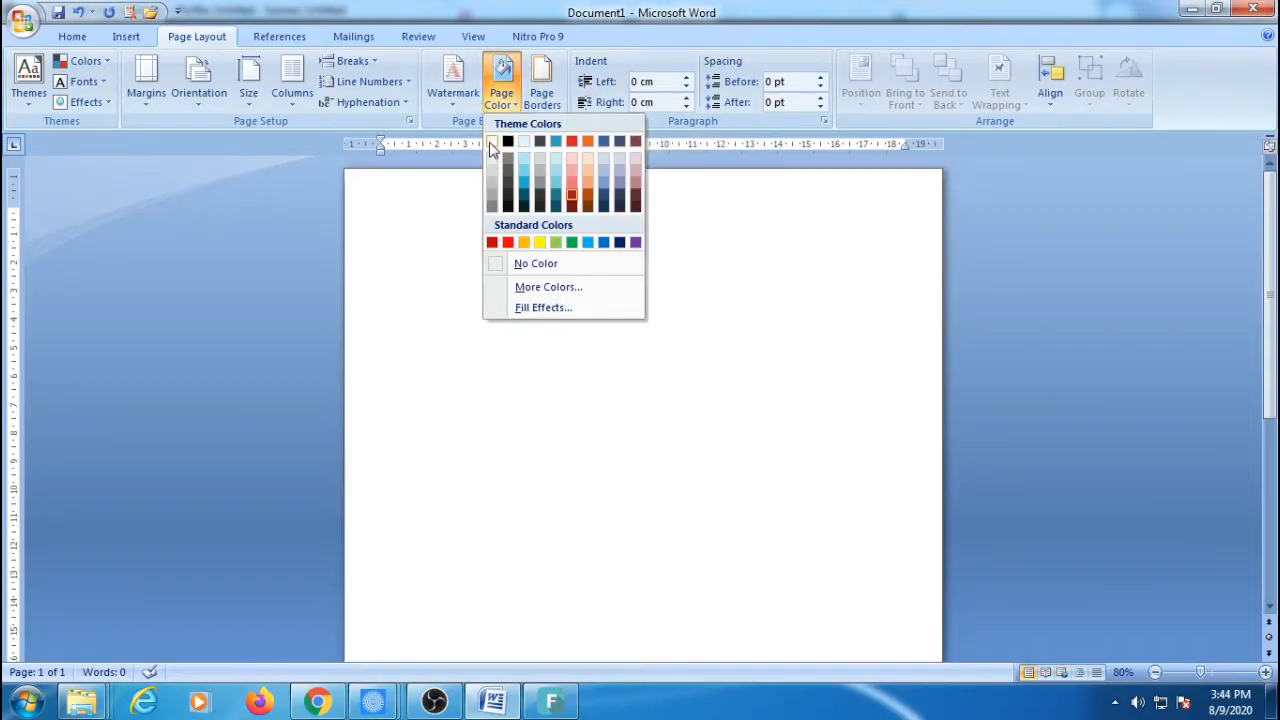
{"action": "left_click", "coordinate": [491, 142]}
{"action": "type", "text": "dasdasdasdas"}
Change the page color to the standard yellow.
{"action": "left_click", "coordinate": [493, 108]}
{"action": "left_click", "coordinate": [493, 108]}
{"action": "left_click", "coordinate": [496, 106]}
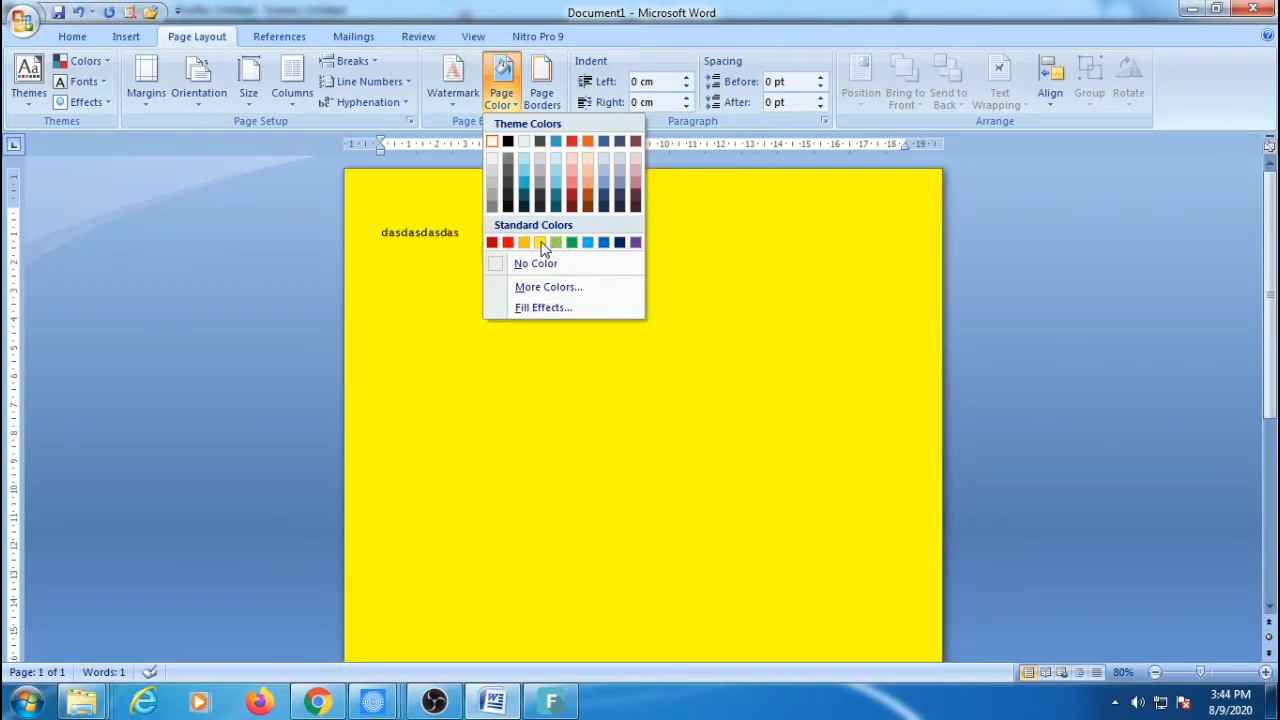
{"action": "left_click", "coordinate": [540, 243]}
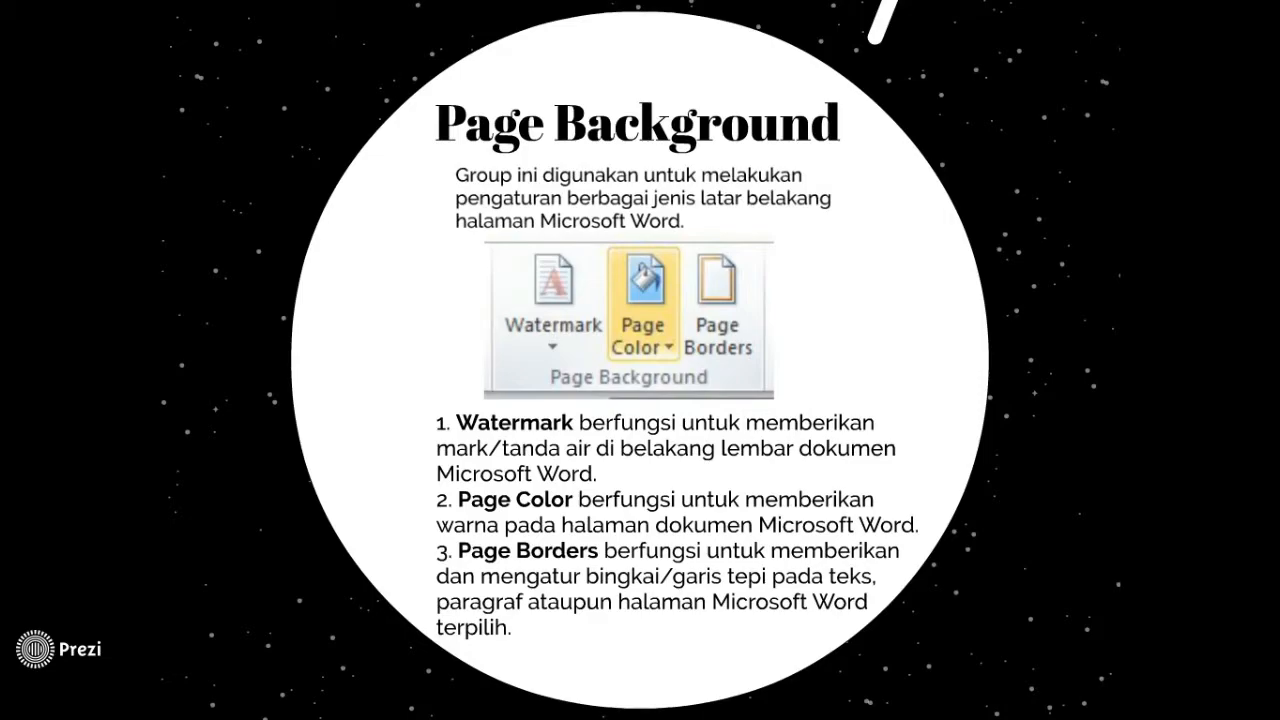
Apply a ½ pt solid Box page border in automatic color to the whole document and look over the page.
{"action": "left_click", "coordinate": [541, 95]}
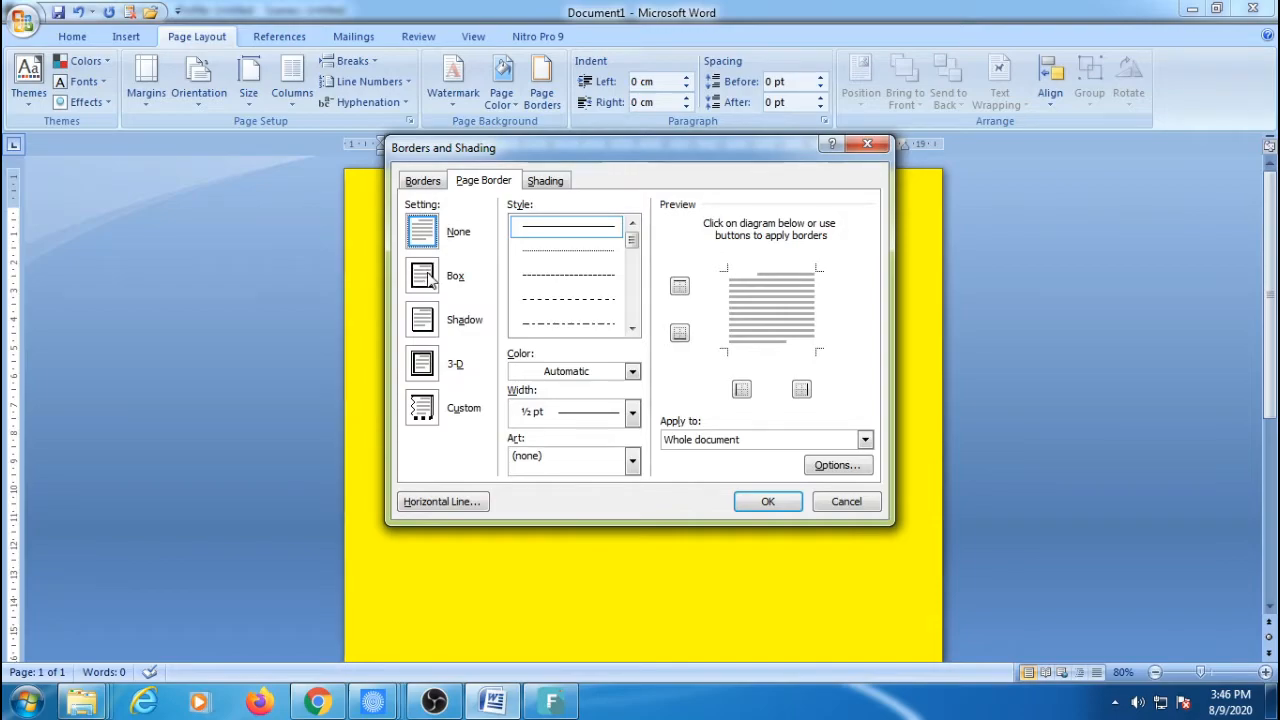
{"action": "left_click", "coordinate": [423, 277]}
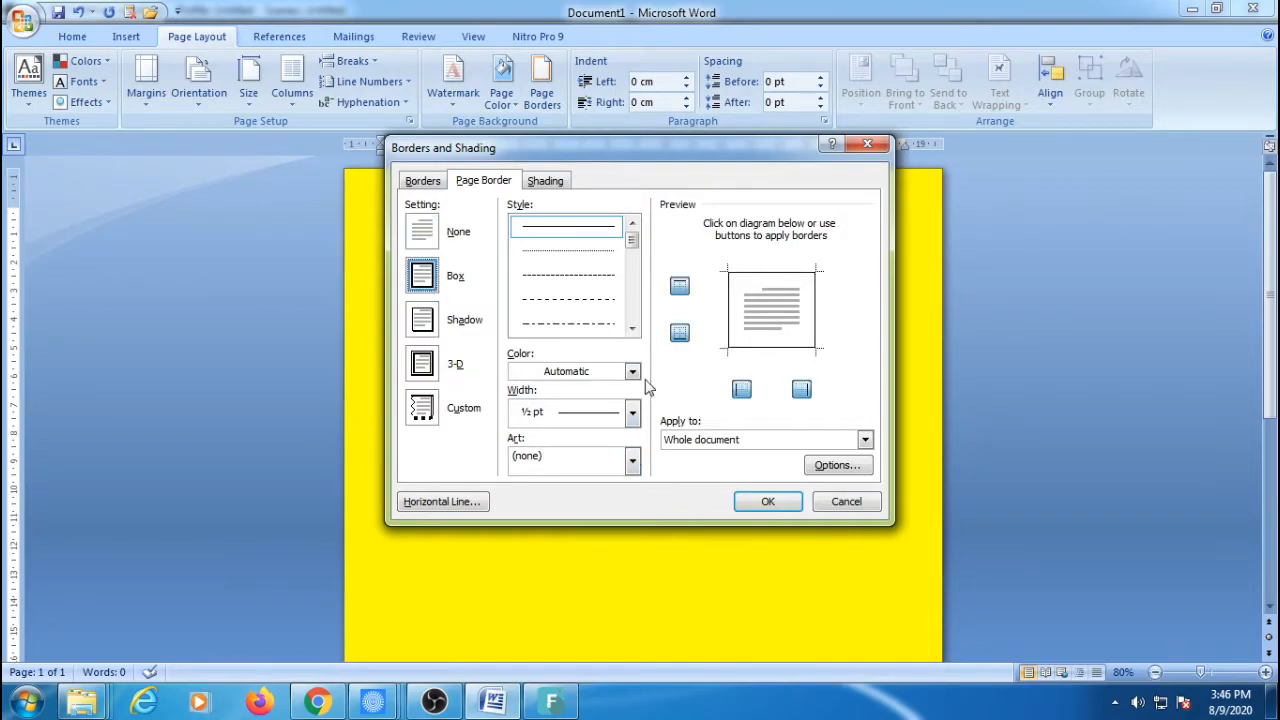
{"action": "left_click", "coordinate": [631, 461]}
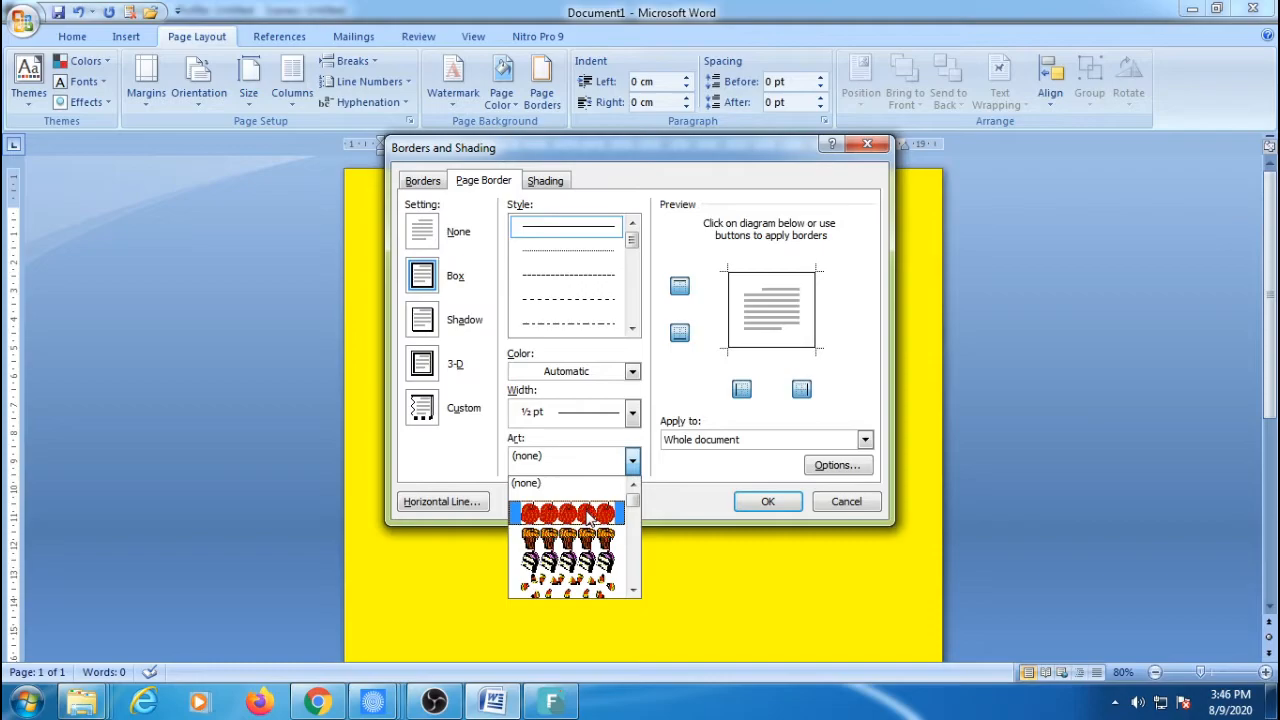
{"action": "left_click", "coordinate": [630, 422]}
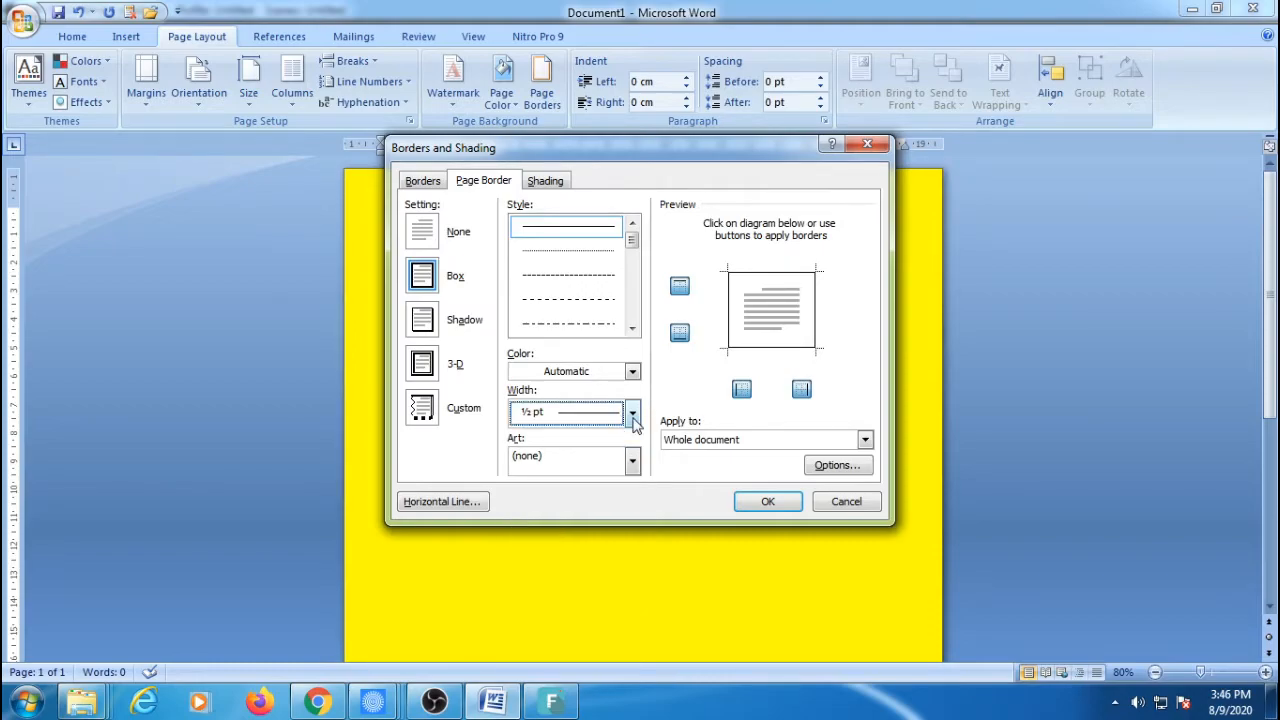
{"action": "left_click", "coordinate": [766, 500]}
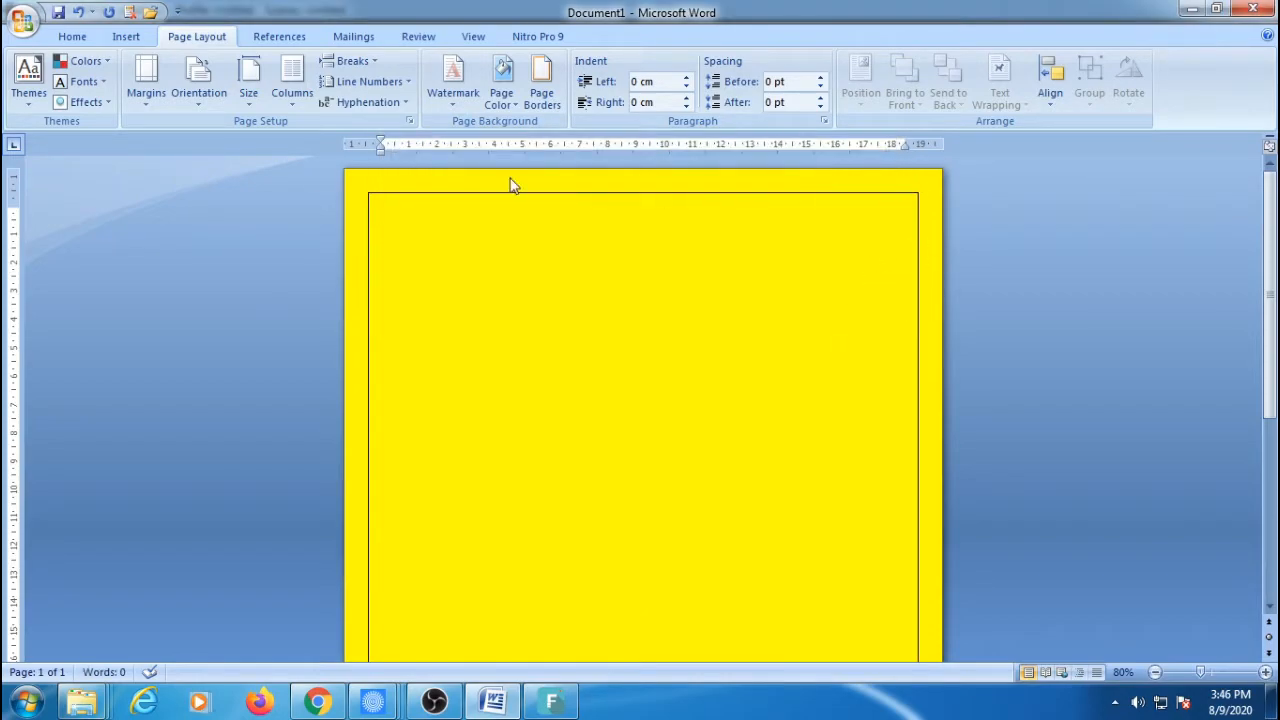
{"action": "scroll", "coordinate": [470, 300], "scroll_direction": "down", "scroll_amount": 7}
{"action": "scroll", "coordinate": [650, 380], "scroll_direction": "up", "scroll_amount": 4}
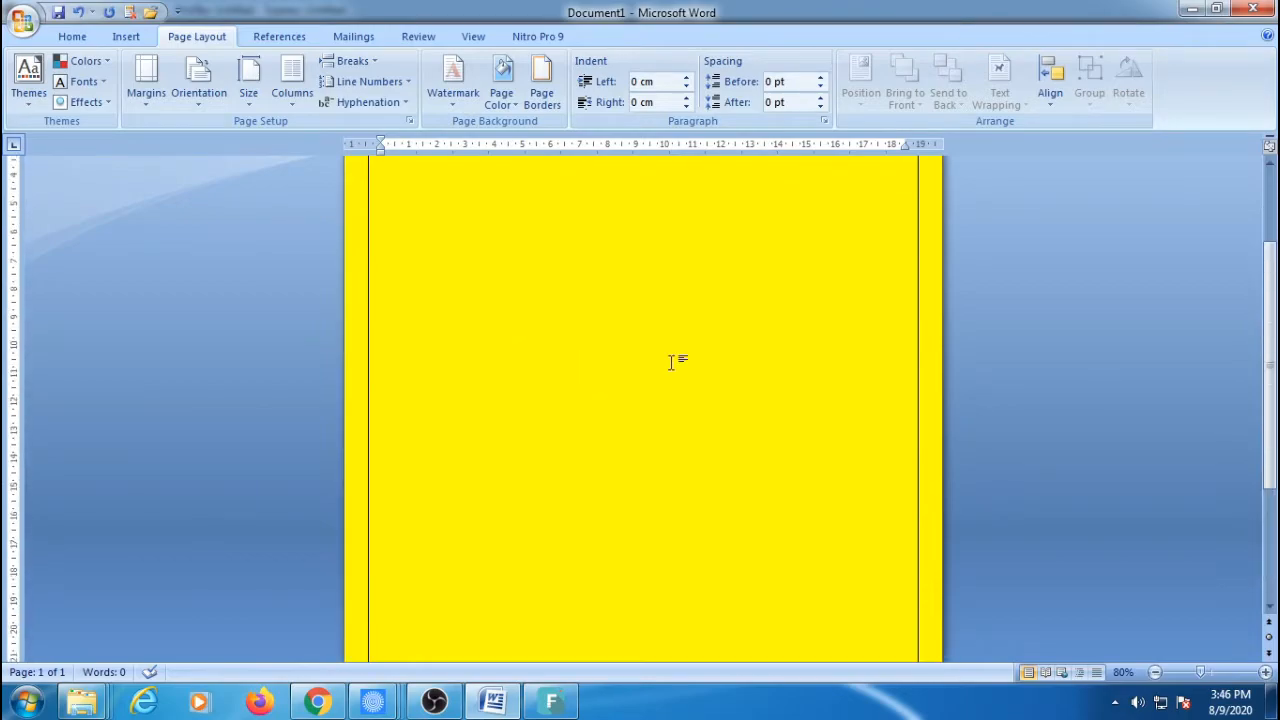
{"action": "scroll", "coordinate": [671, 362], "scroll_direction": "up", "scroll_amount": 2}
Change the page border to the red apple art for the whole document and look it over.
{"action": "left_click", "coordinate": [541, 82]}
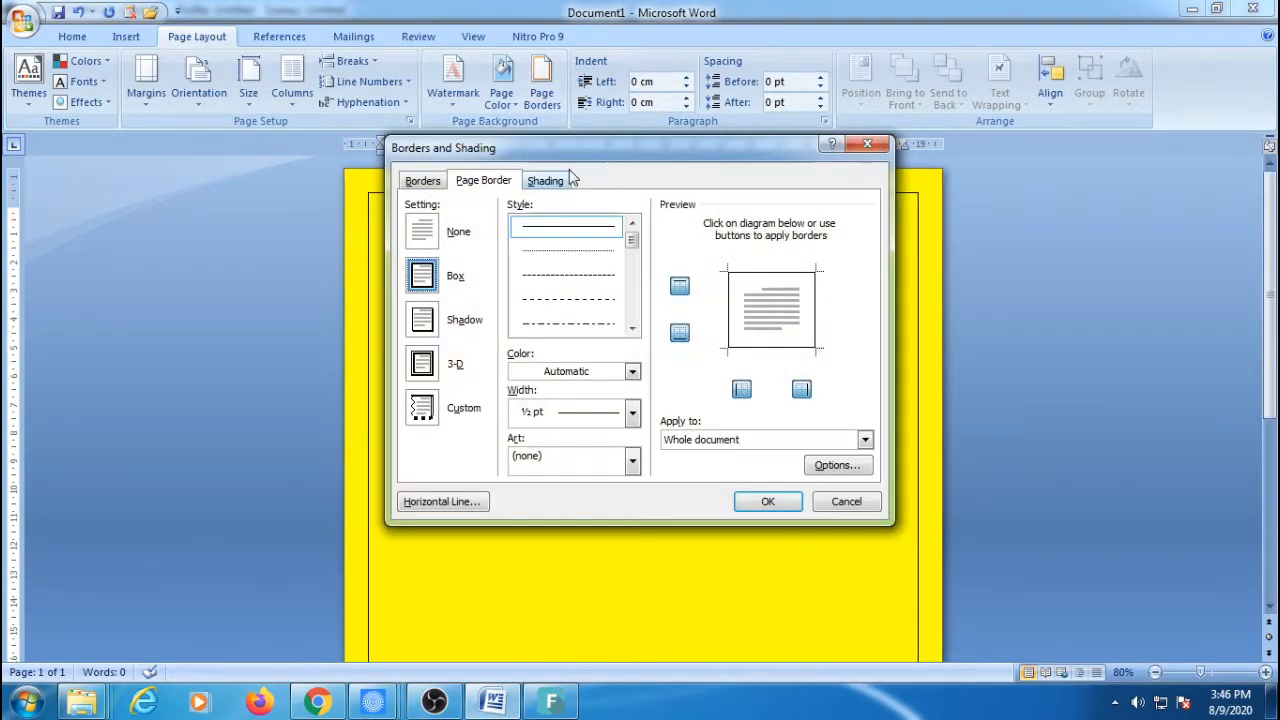
{"action": "left_click", "coordinate": [630, 462]}
{"action": "left_click", "coordinate": [567, 514]}
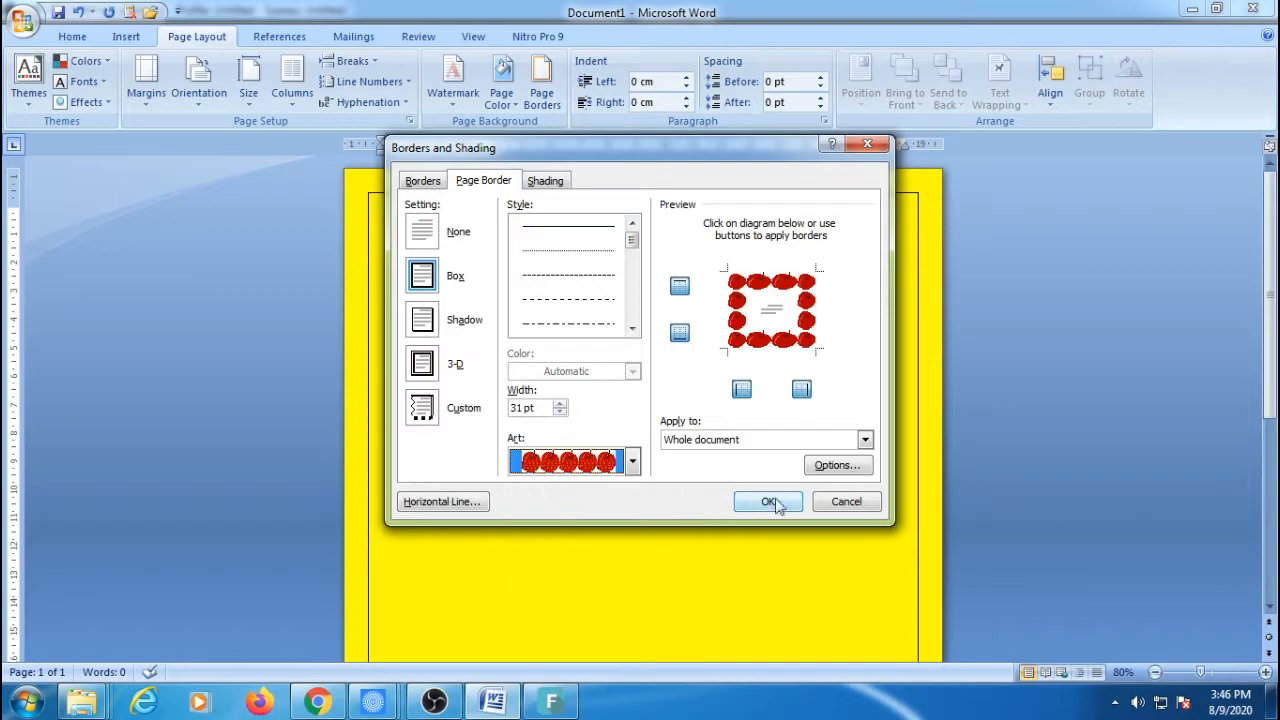
{"action": "left_click", "coordinate": [770, 500]}
{"action": "scroll", "coordinate": [813, 255], "scroll_direction": "down", "scroll_amount": 5}
{"action": "scroll", "coordinate": [808, 280], "scroll_direction": "up", "scroll_amount": 5}
Change the page border art to green trees for the whole document and look over the page.
{"action": "left_click", "coordinate": [541, 82]}
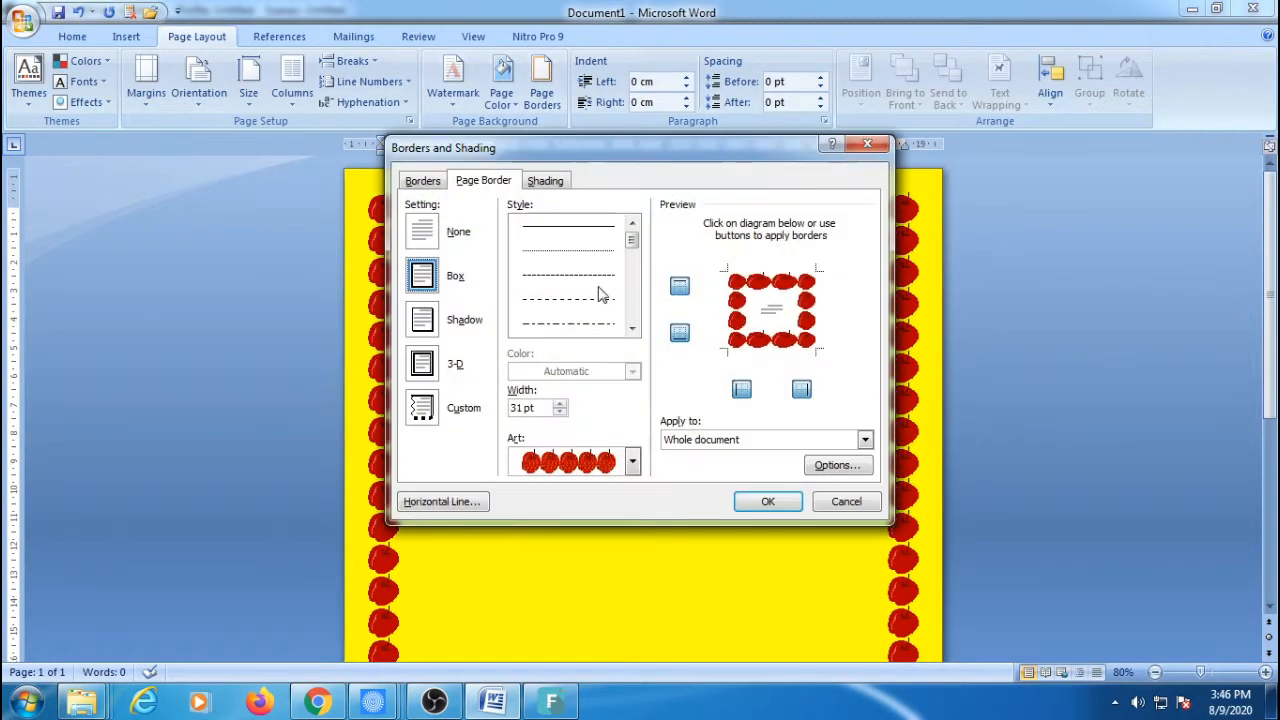
{"action": "left_click", "coordinate": [631, 460]}
{"action": "scroll", "coordinate": [604, 526], "scroll_direction": "down", "scroll_amount": 5}
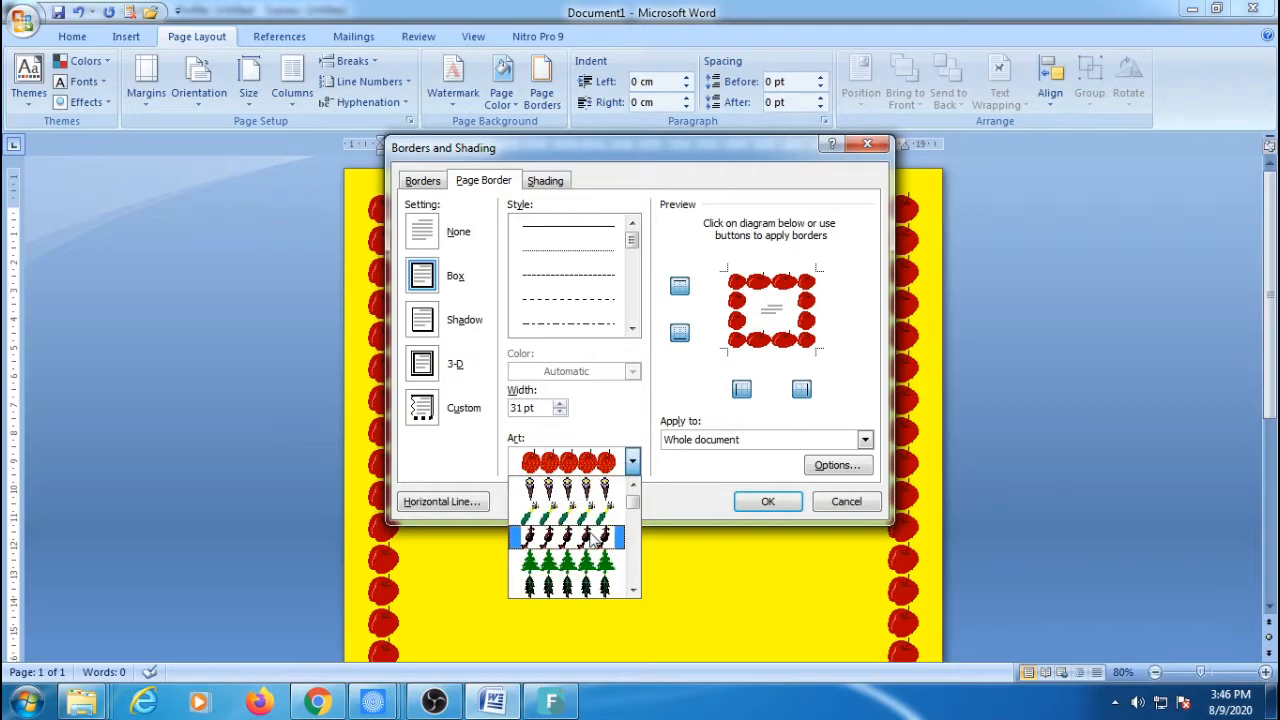
{"action": "left_click", "coordinate": [585, 560]}
{"action": "left_click", "coordinate": [767, 501]}
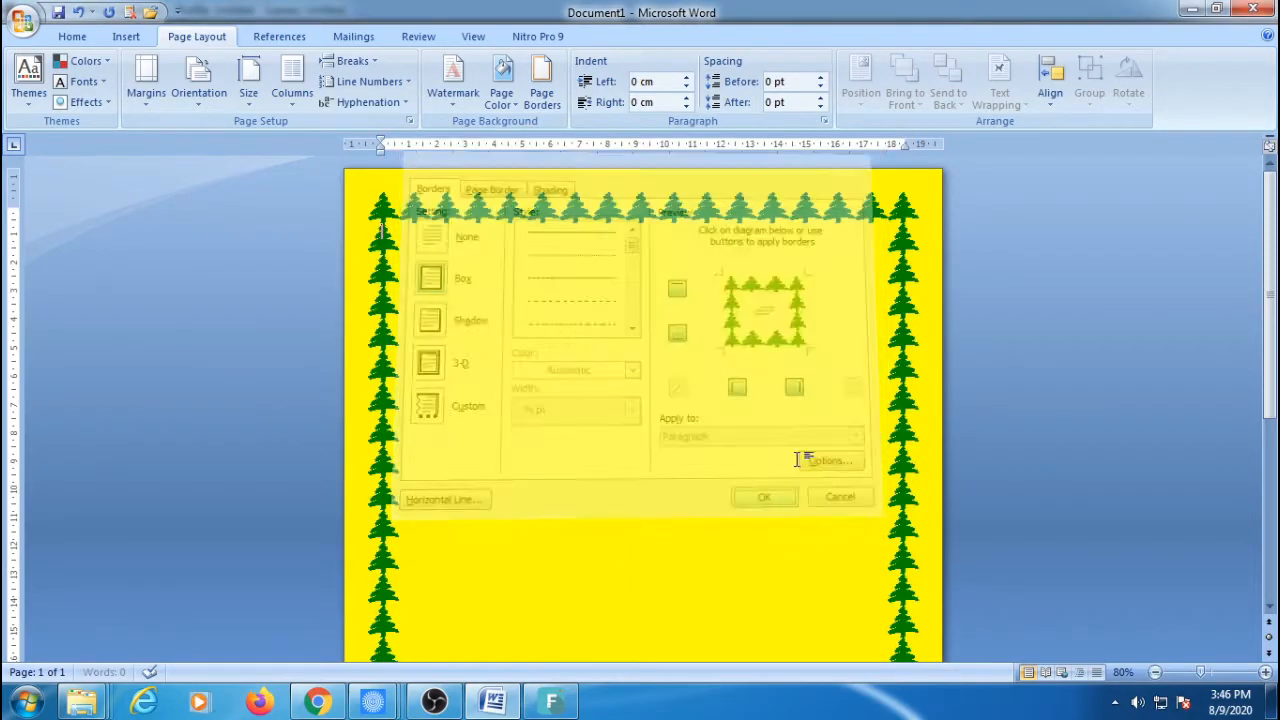
{"action": "scroll", "coordinate": [806, 446], "scroll_direction": "down", "scroll_amount": 5}
{"action": "scroll", "coordinate": [806, 446], "scroll_direction": "up", "scroll_amount": 5}
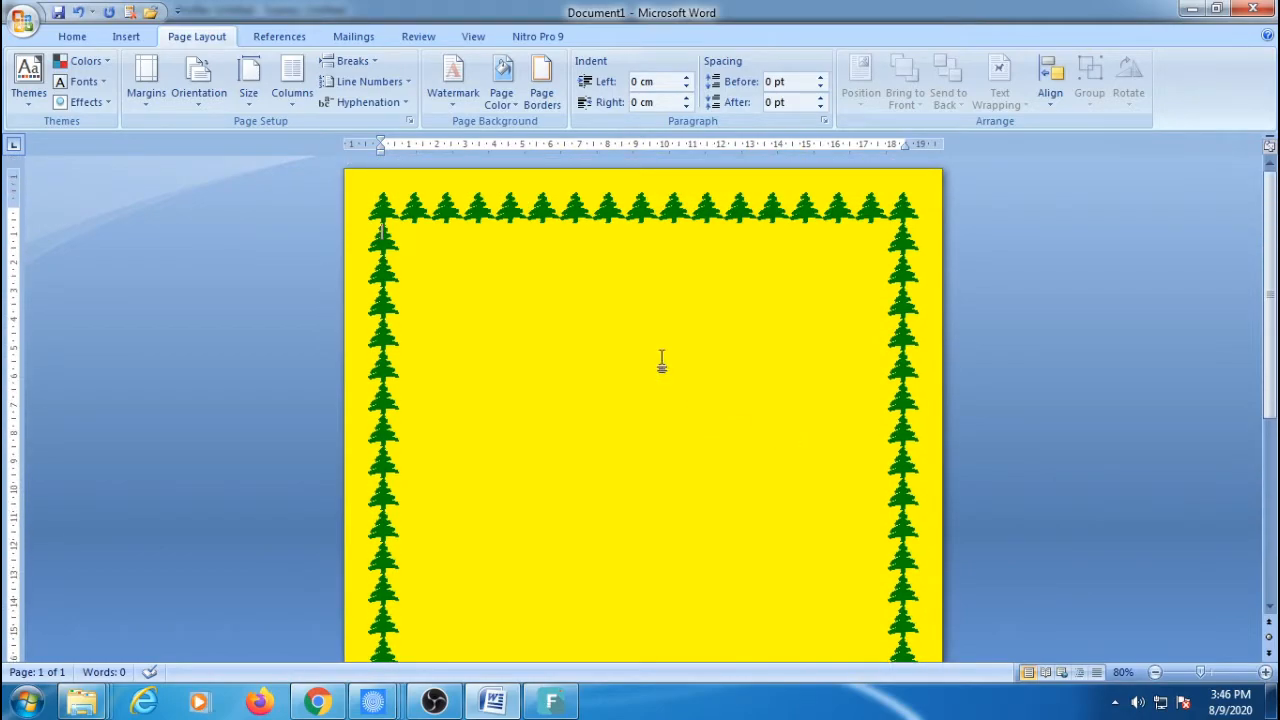
{"action": "left_click", "coordinate": [541, 100]}
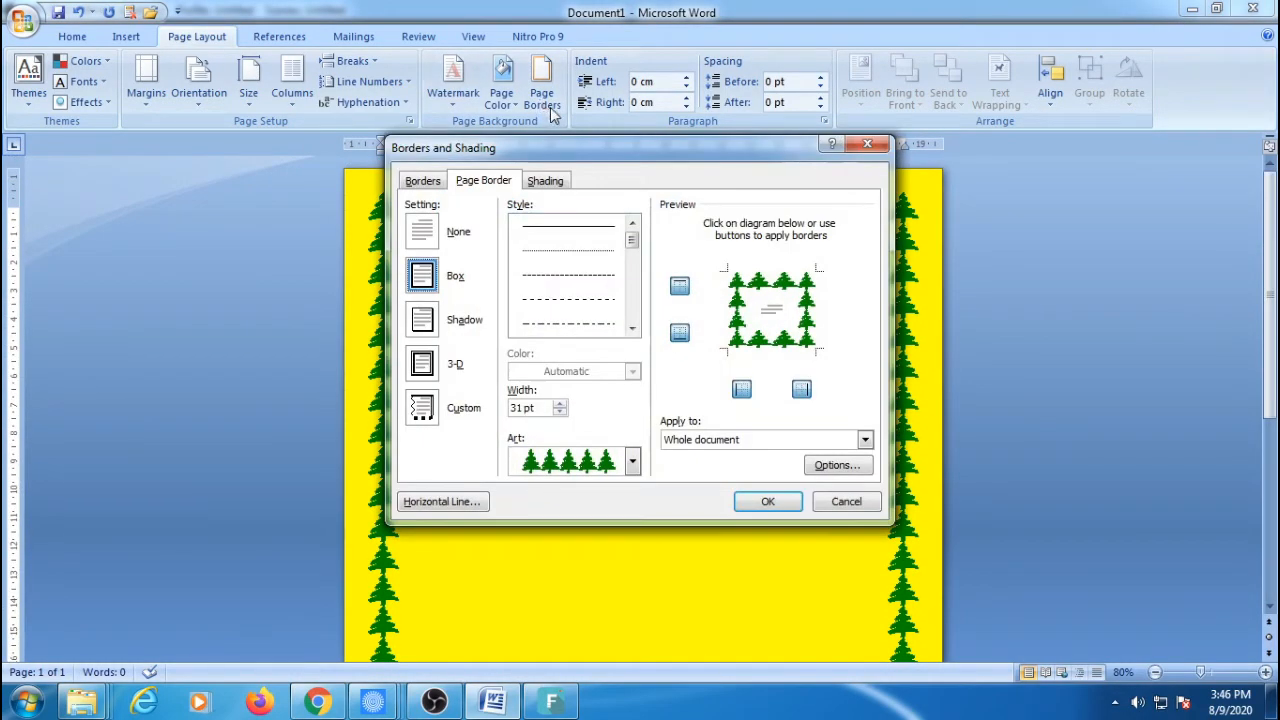
{"action": "left_click", "coordinate": [870, 146]}
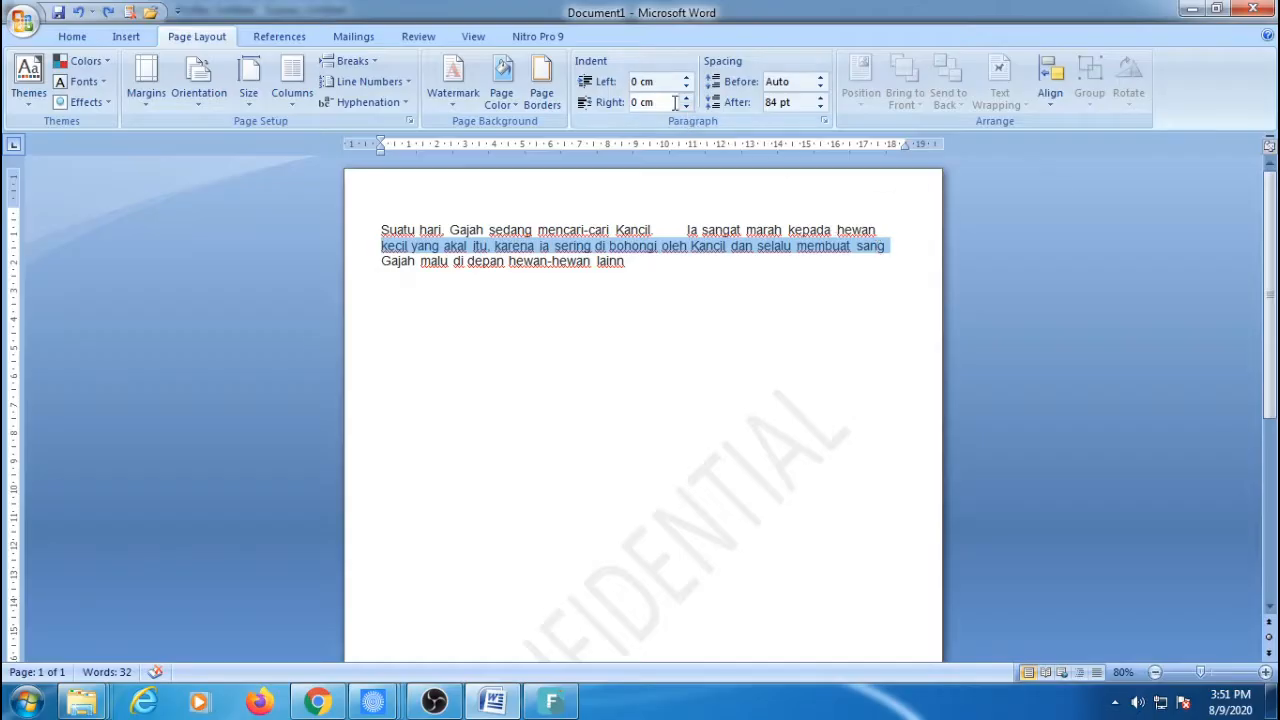
Raise the story paragraph's left indent to 1.2 cm and return it to 0 cm.
{"action": "left_click", "coordinate": [686, 77]}
{"action": "left_click", "coordinate": [686, 77]}
{"action": "left_click", "coordinate": [686, 77]}
{"action": "left_click", "coordinate": [686, 77]}
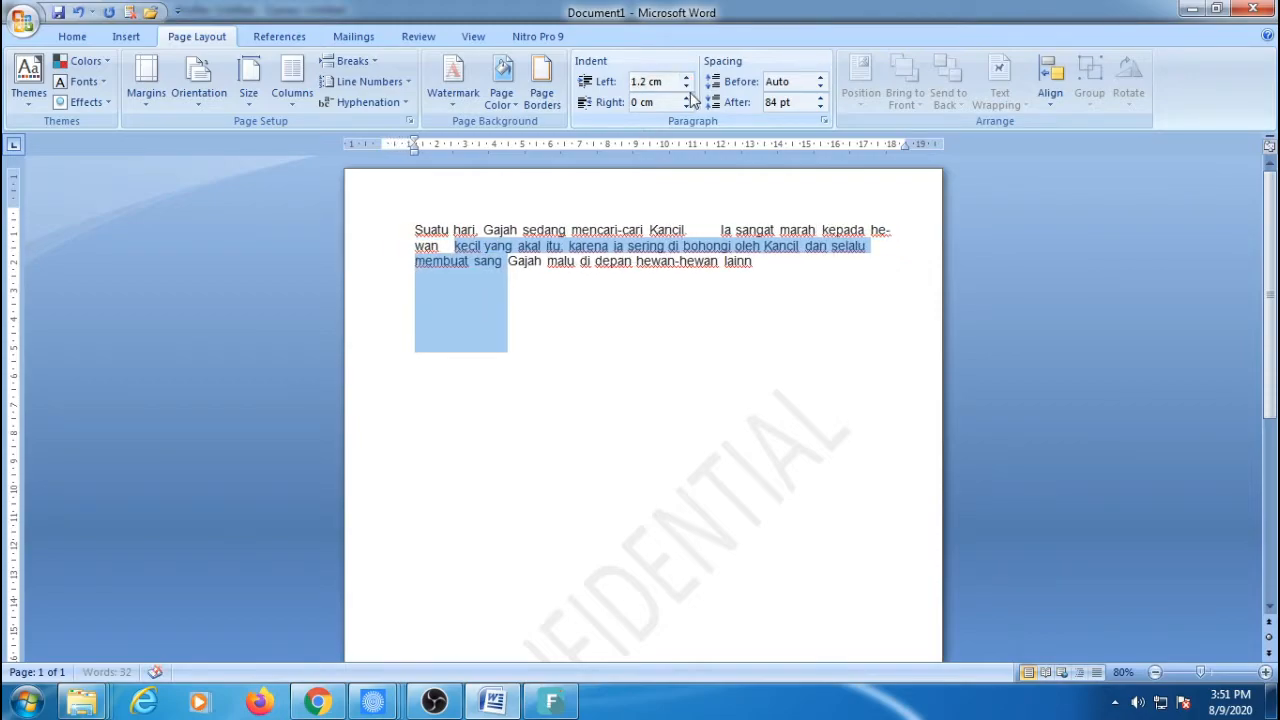
{"action": "left_click_drag", "start_coordinate": [686, 88], "coordinate": [686, 88]}
{"action": "left_click", "coordinate": [686, 88]}
{"action": "left_click", "coordinate": [686, 88]}
{"action": "left_click", "coordinate": [686, 88]}
Increase and decrease the story paragraph's right indent, leaving it at 0.1 cm.
{"action": "left_click", "coordinate": [686, 98]}
{"action": "left_click", "coordinate": [686, 98]}
{"action": "left_click_drag", "start_coordinate": [686, 98], "coordinate": [687, 110]}
{"action": "left_click", "coordinate": [687, 108]}
{"action": "left_click", "coordinate": [687, 108]}
{"action": "left_click", "coordinate": [687, 108]}
{"action": "left_click", "coordinate": [687, 108]}
{"action": "left_click", "coordinate": [687, 99]}
{"action": "left_click", "coordinate": [687, 99]}
Set the story paragraph's spacing to 0 pt before and 48 pt after, and deselect the text.
{"action": "left_click", "coordinate": [820, 79]}
{"action": "left_click_drag", "start_coordinate": [820, 79], "coordinate": [821, 107]}
{"action": "left_click", "coordinate": [820, 107]}
{"action": "left_click", "coordinate": [820, 107]}
{"action": "left_click", "coordinate": [725, 276]}
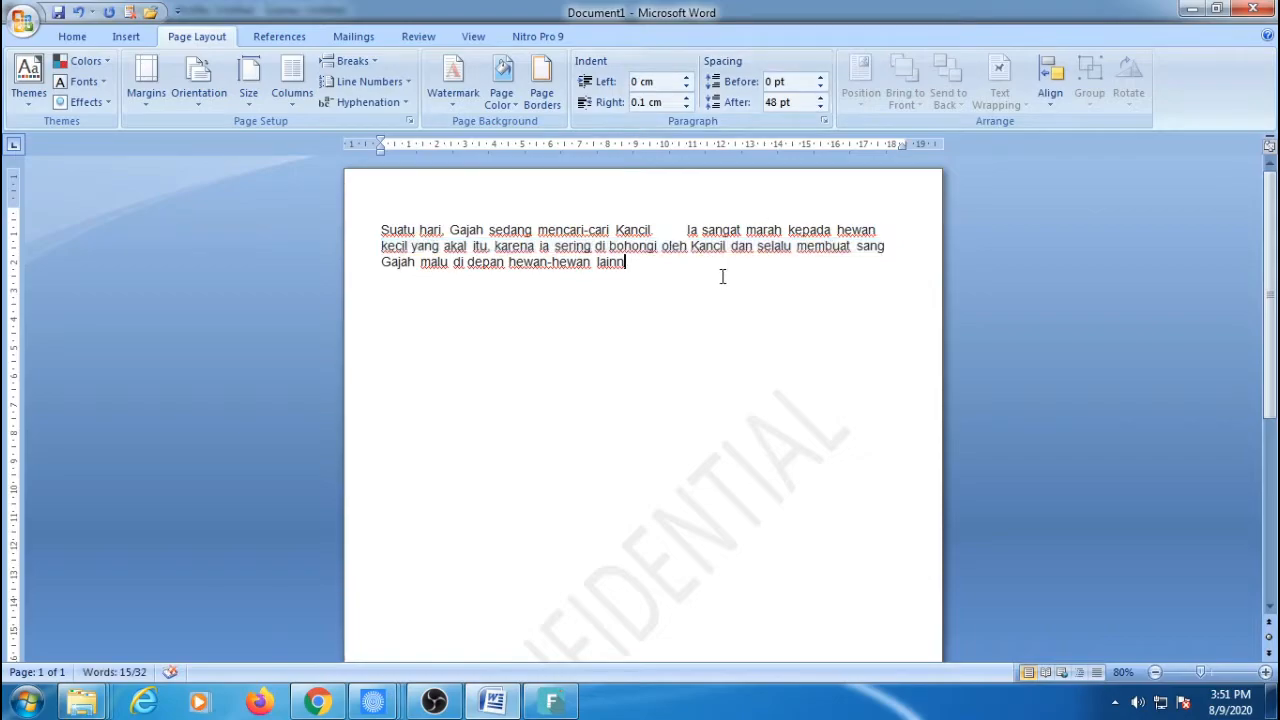
Add a new paragraph reading fdfdfdfdf below the story and set its spacing after to 90 pt.
{"action": "key", "text": "Return"}
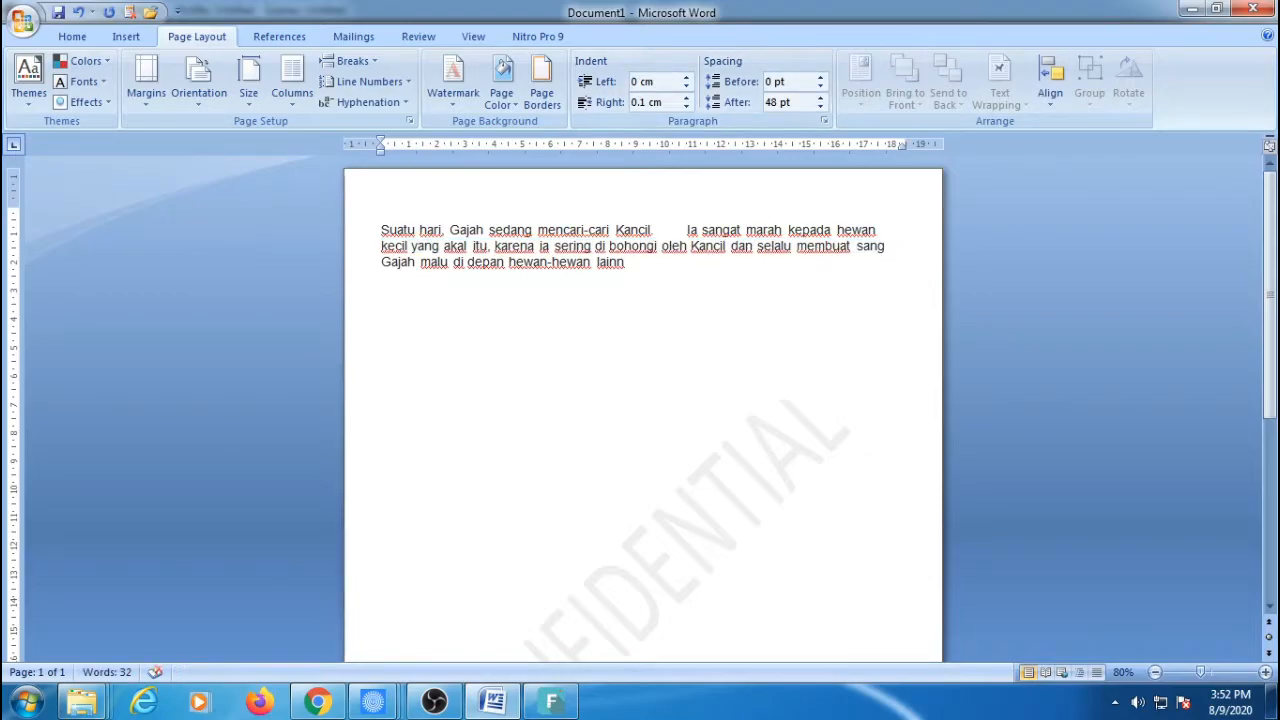
{"action": "type", "text": "fdfdfdfdf"}
{"action": "left_click_drag", "start_coordinate": [821, 99], "coordinate": [821, 99]}
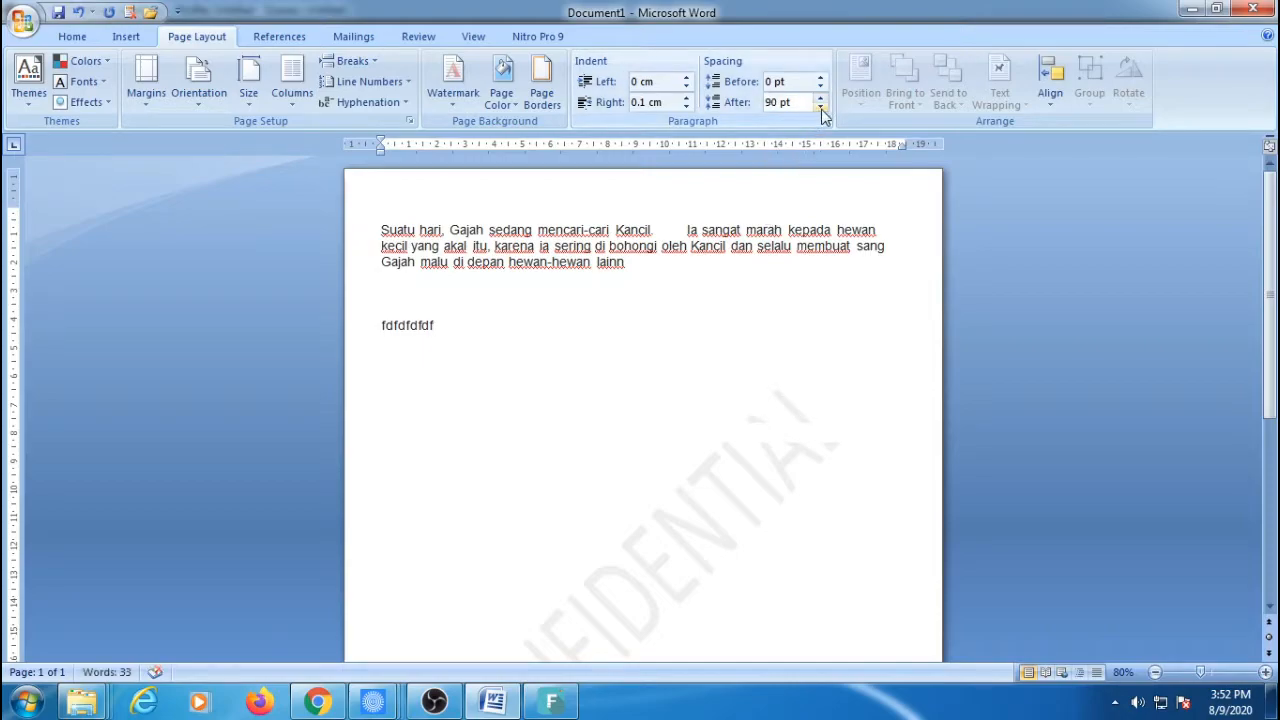
Add a paragraph reading dfdfdfd with 6 pt spacing after, followed by a paragraph reading dfdfdfdfdf.
{"action": "key", "text": "Return"}
{"action": "type", "text": "dfdfdfd"}
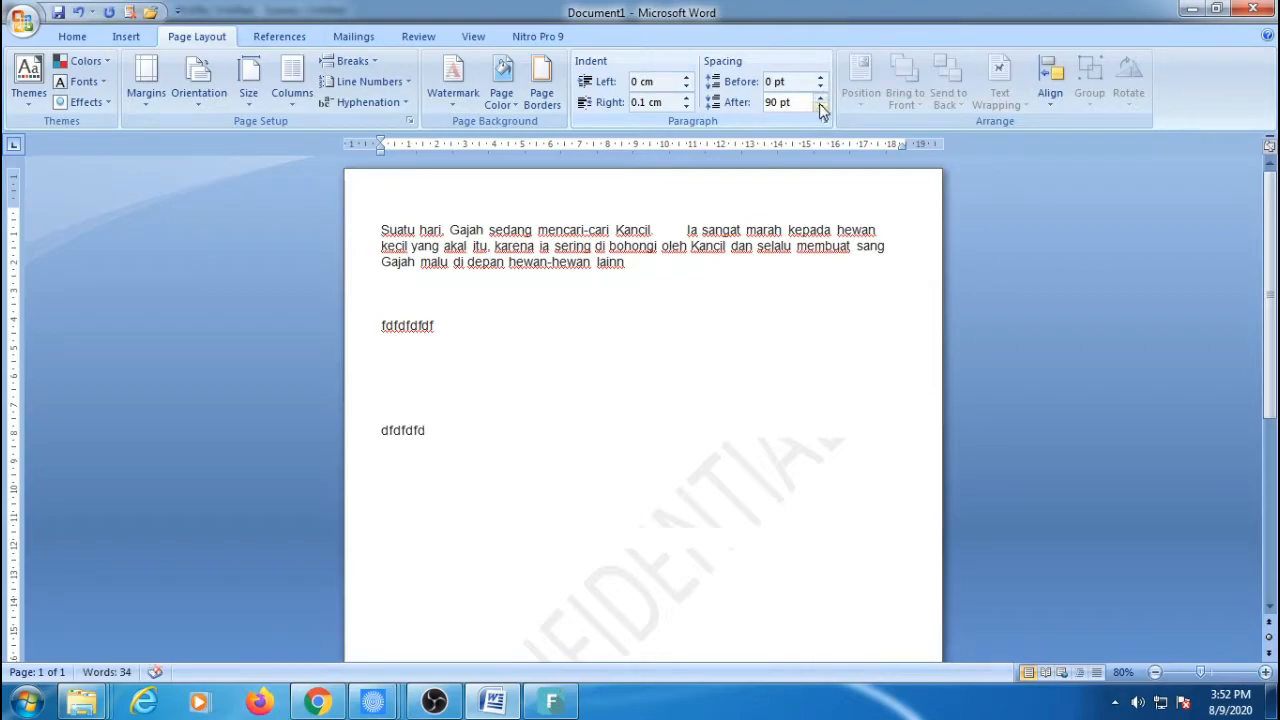
{"action": "left_click_drag", "start_coordinate": [821, 108], "coordinate": [821, 110]}
{"action": "left_click", "coordinate": [821, 108]}
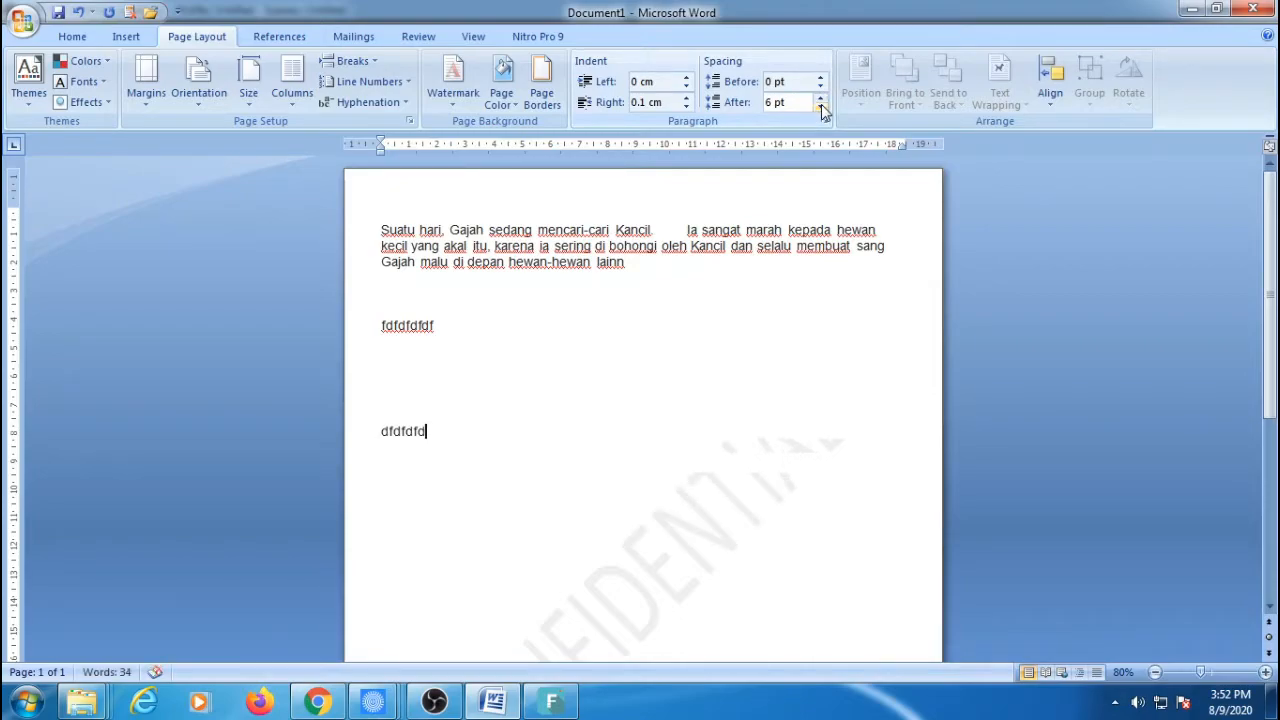
{"action": "key", "text": "Return"}
{"action": "type", "text": "dfdfdfdfdf"}
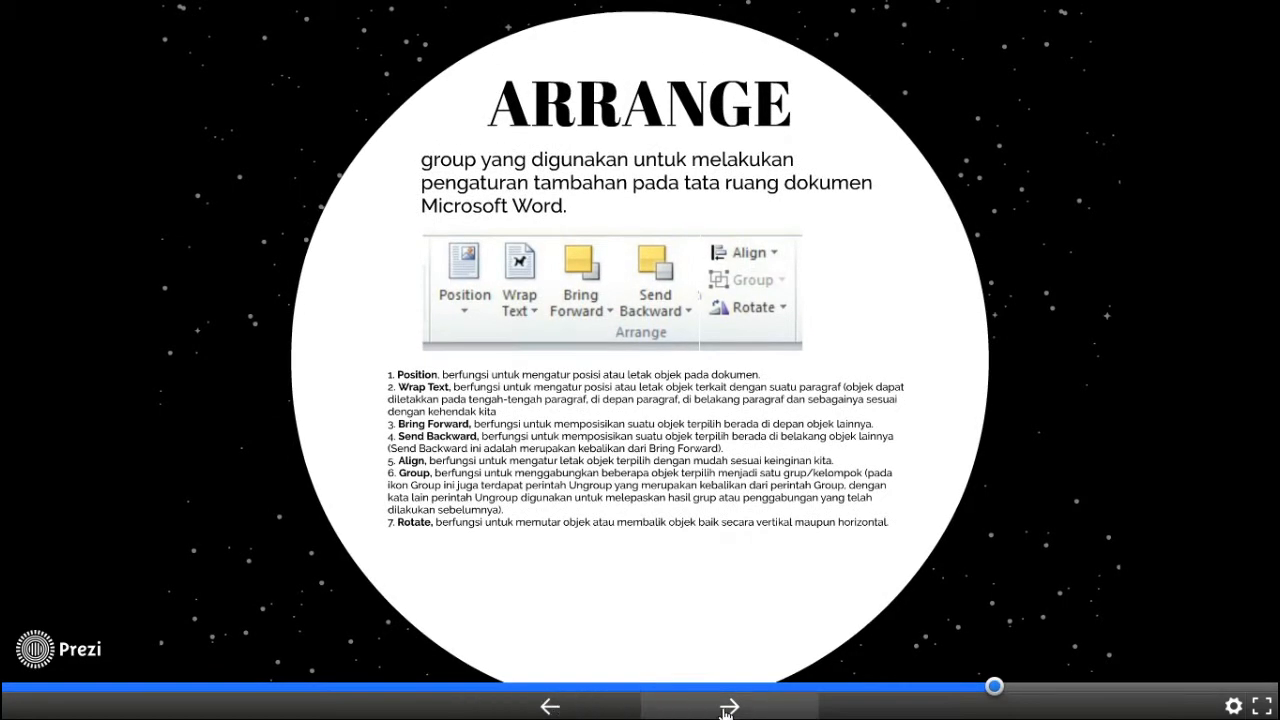
Advance past the Arrange slide and open the position options for the selected deer picture.
{"action": "left_click", "coordinate": [728, 707]}
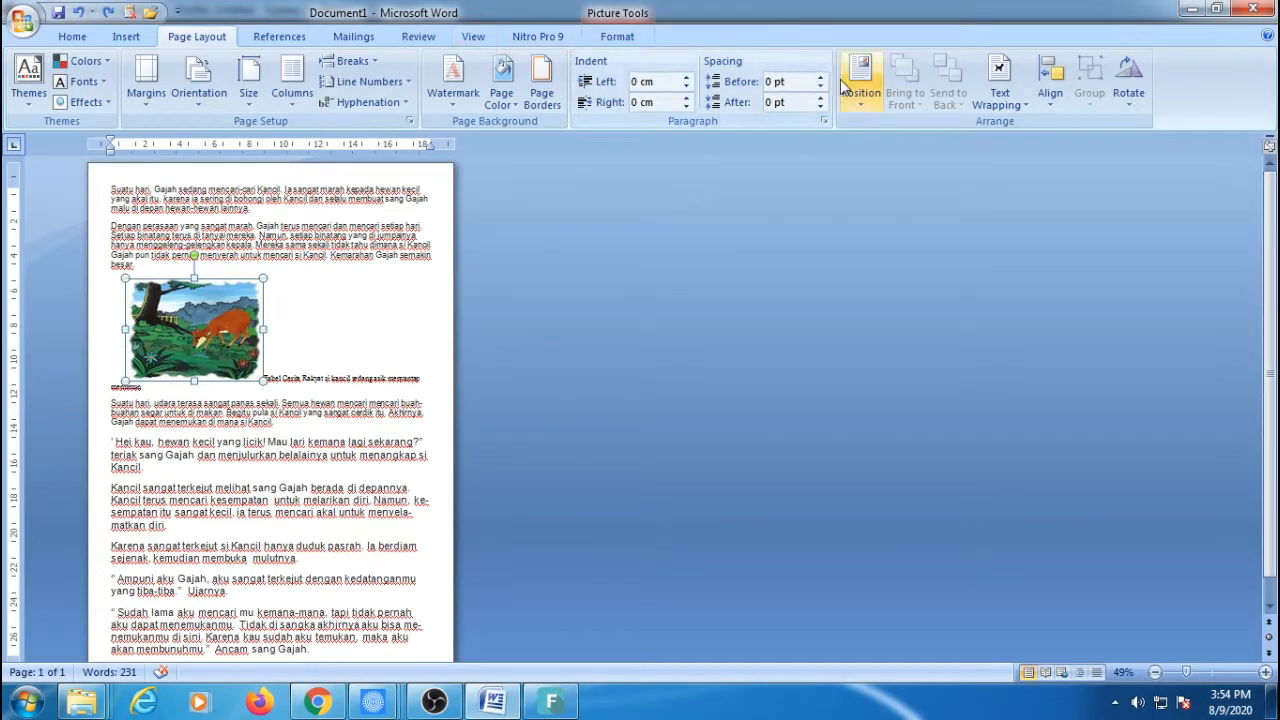
{"action": "left_click", "coordinate": [862, 85]}
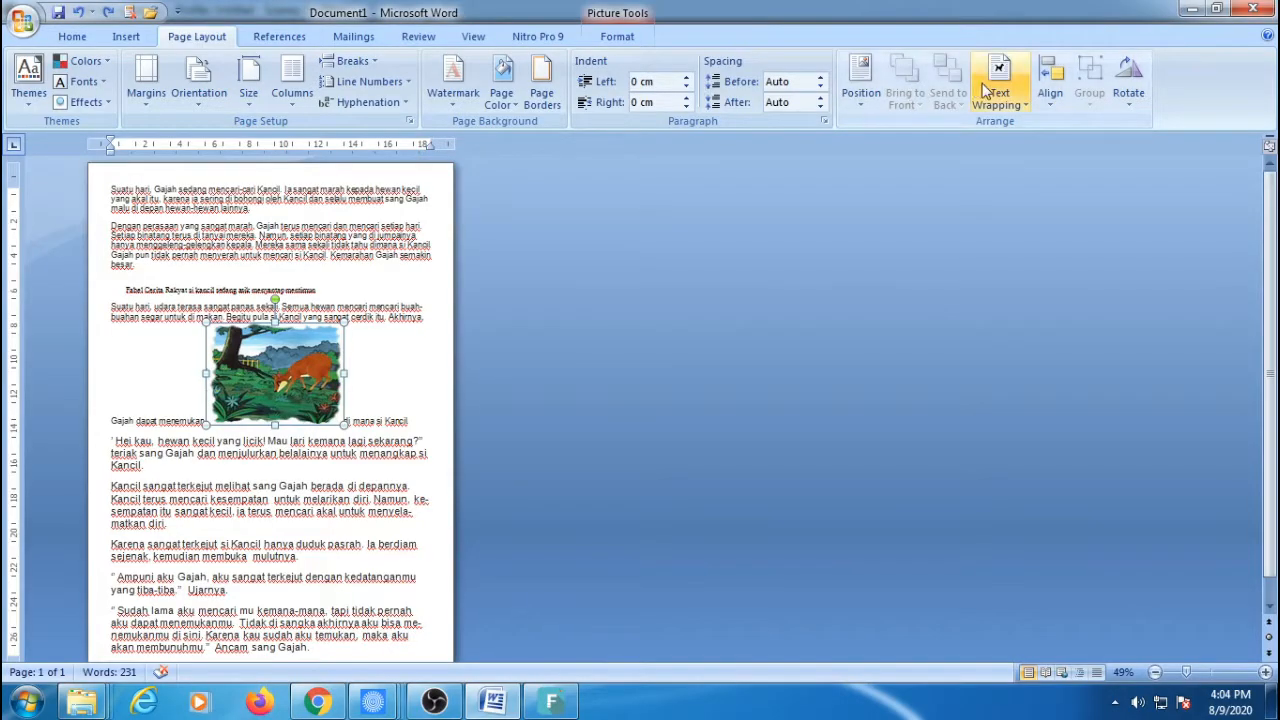
Set the picture's text wrapping to Square and move it into the second paragraph, then set Tight wrapping and move it over the caption.
{"action": "left_click", "coordinate": [1000, 88]}
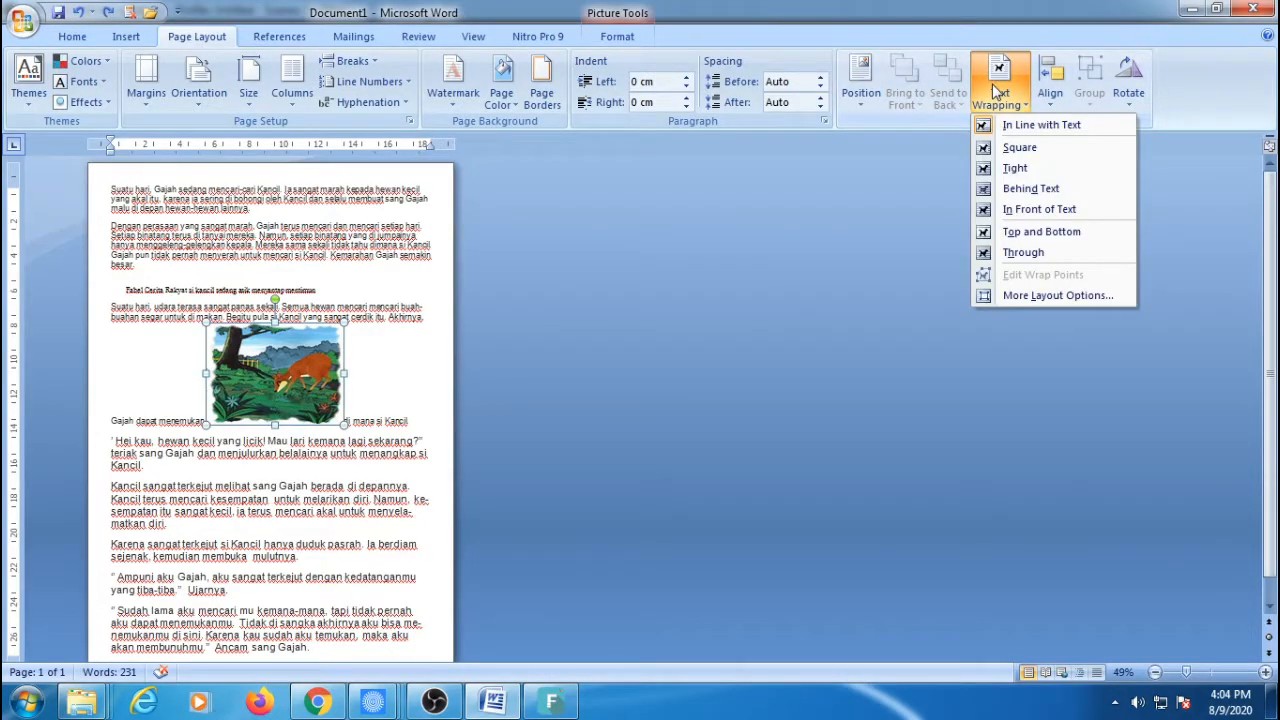
{"action": "left_click", "coordinate": [1020, 148]}
{"action": "left_click_drag", "start_coordinate": [303, 353], "coordinate": [216, 240]}
{"action": "left_click", "coordinate": [995, 92]}
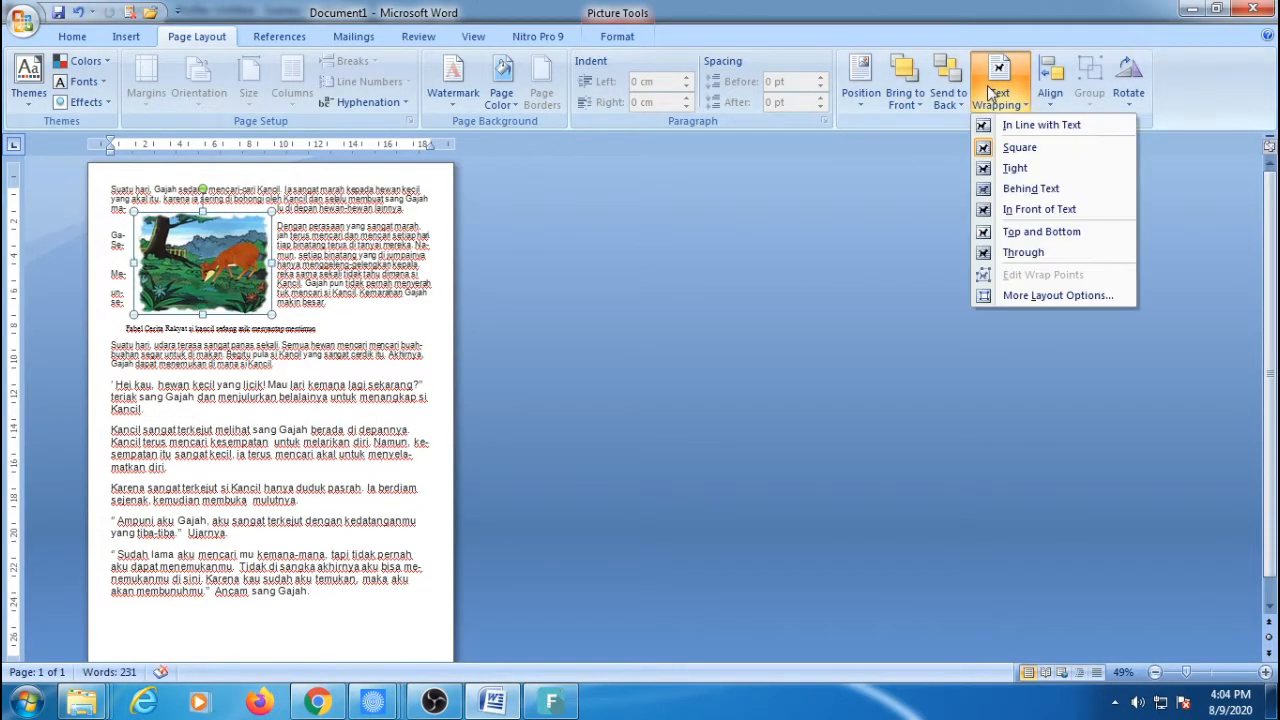
{"action": "left_click", "coordinate": [1031, 176]}
{"action": "left_click_drag", "start_coordinate": [260, 262], "coordinate": [340, 330]}
Set the picture's wrapping to Behind Text, move it under the story text, and undo the last move.
{"action": "left_click", "coordinate": [999, 88]}
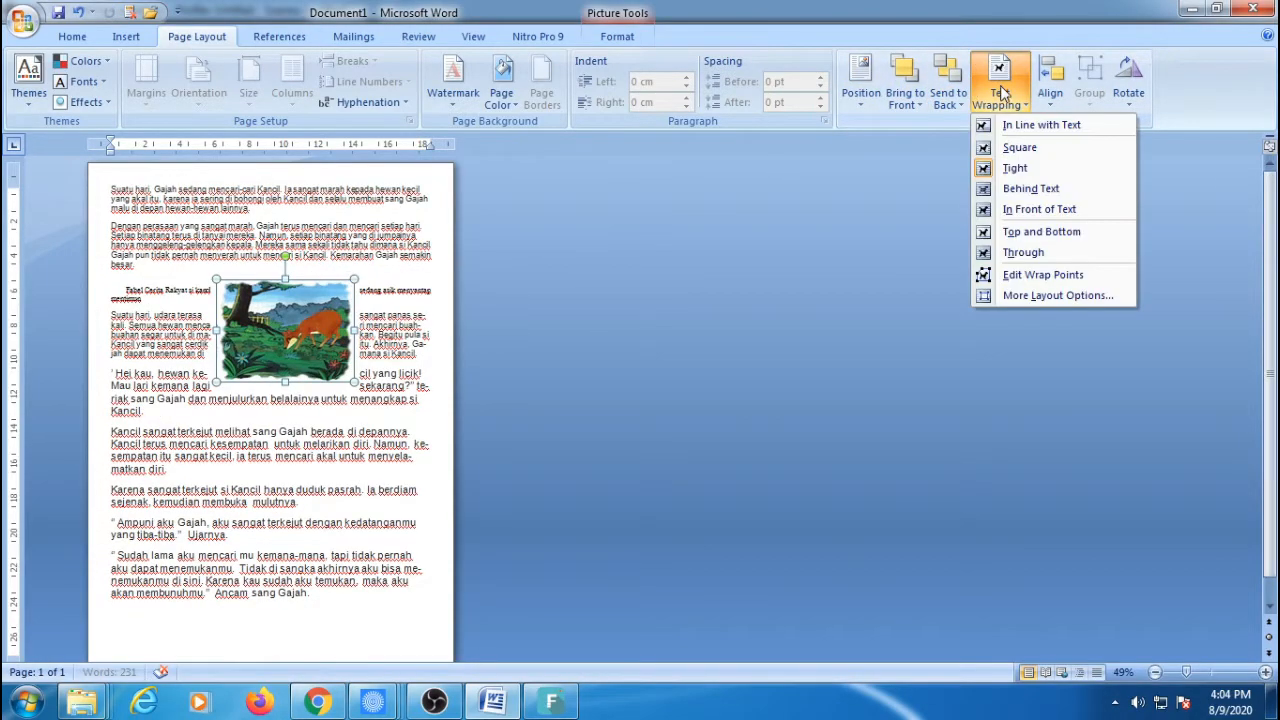
{"action": "left_click", "coordinate": [1031, 189]}
{"action": "left_click_drag", "start_coordinate": [345, 255], "coordinate": [238, 256]}
{"action": "left_click", "coordinate": [271, 277]}
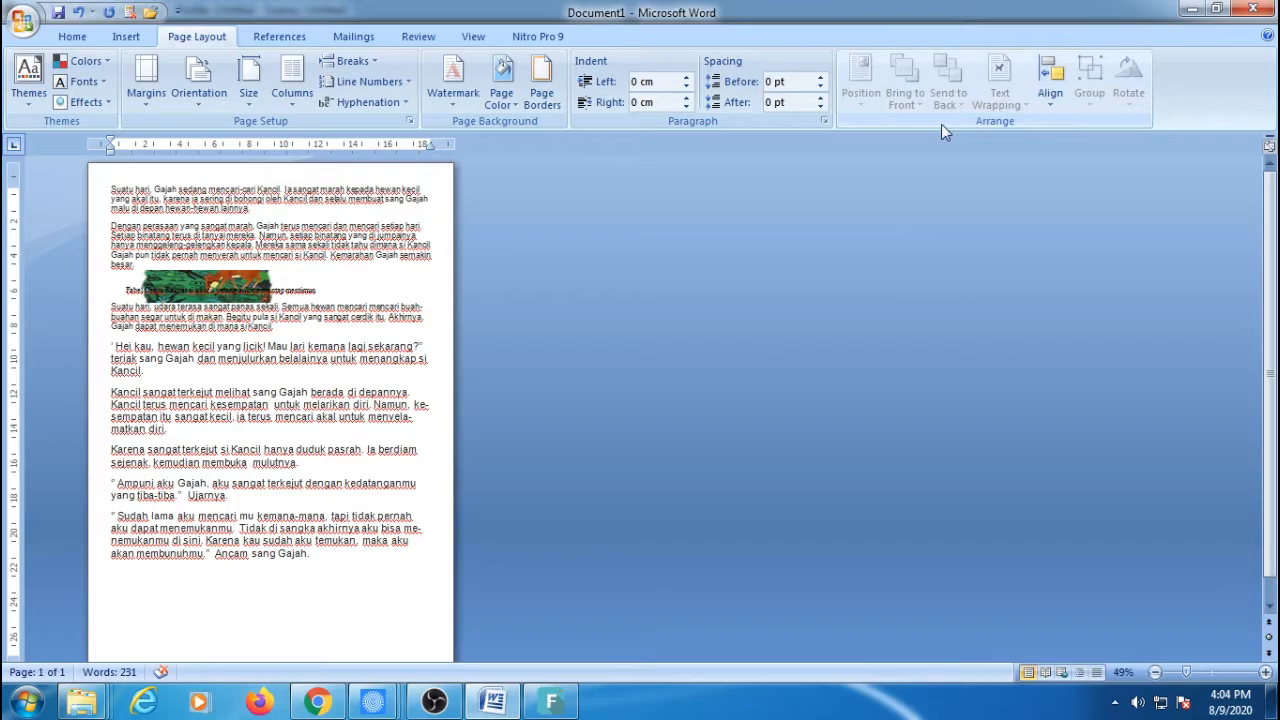
{"action": "key", "text": "ctrl+z"}
Set the picture's wrapping to In Front of Text and move it up, then set Top and Bottom wrapping and move it below the second paragraph.
{"action": "left_click", "coordinate": [1000, 96]}
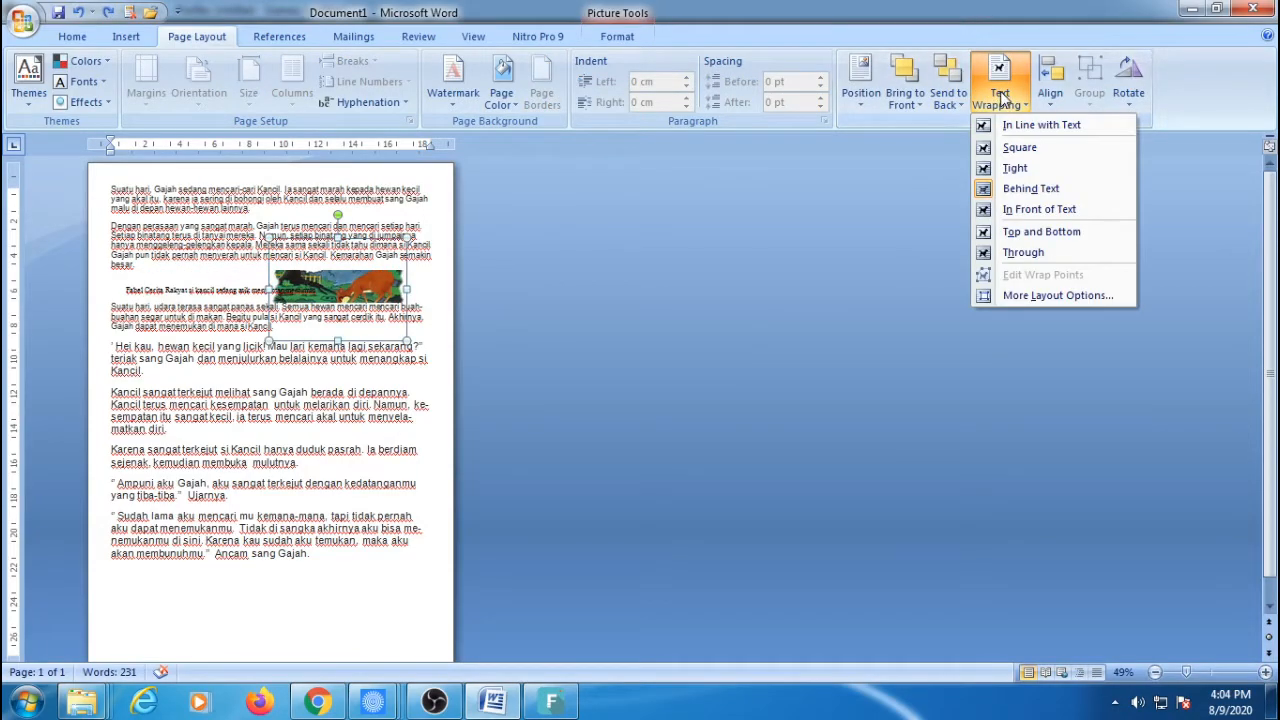
{"action": "left_click", "coordinate": [1039, 209]}
{"action": "left_click_drag", "start_coordinate": [354, 280], "coordinate": [316, 238]}
{"action": "left_click", "coordinate": [1000, 93]}
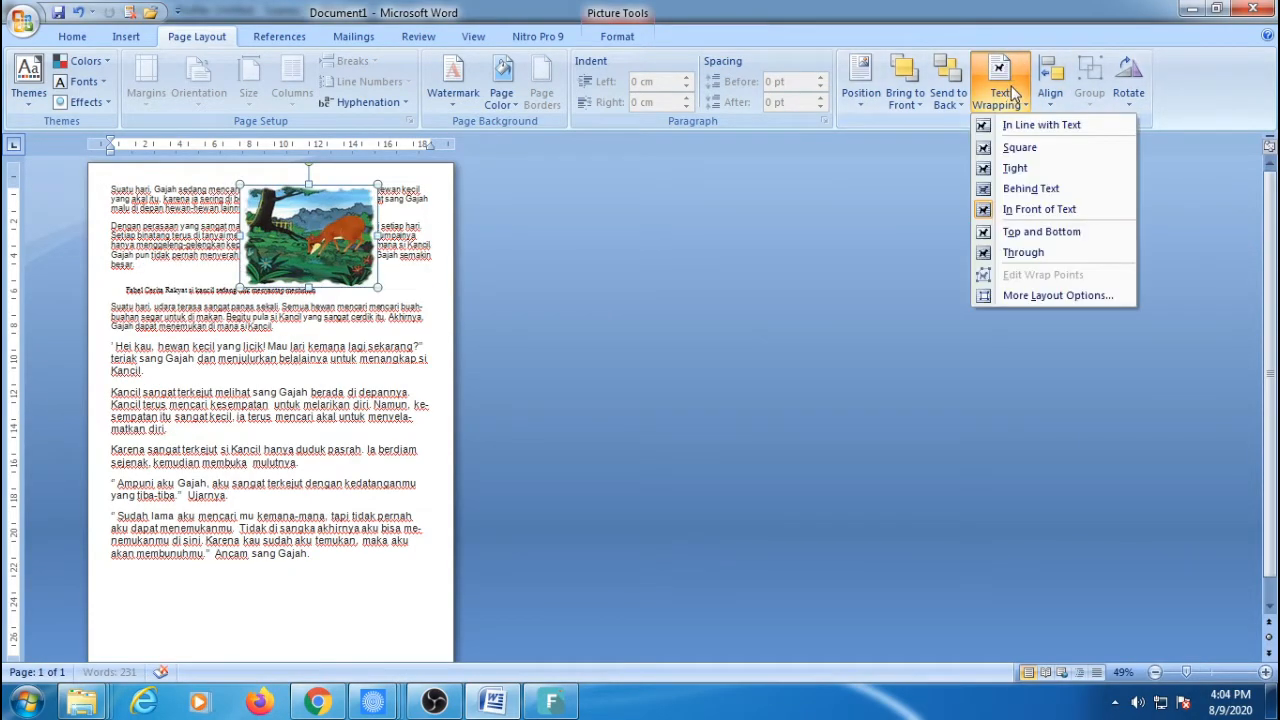
{"action": "left_click", "coordinate": [1041, 231]}
{"action": "left_click_drag", "start_coordinate": [340, 255], "coordinate": [336, 342]}
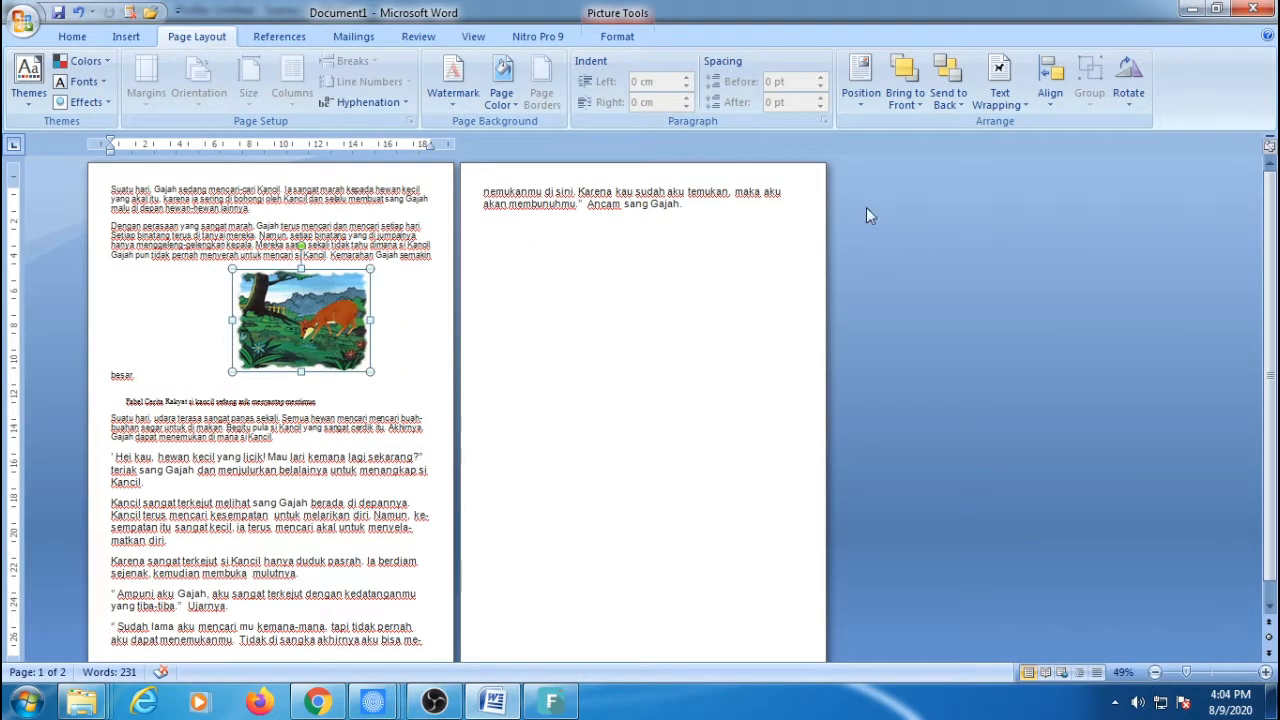
Set the picture's text wrapping to Through and move it toward the left margin of the page.
{"action": "left_click", "coordinate": [1000, 93]}
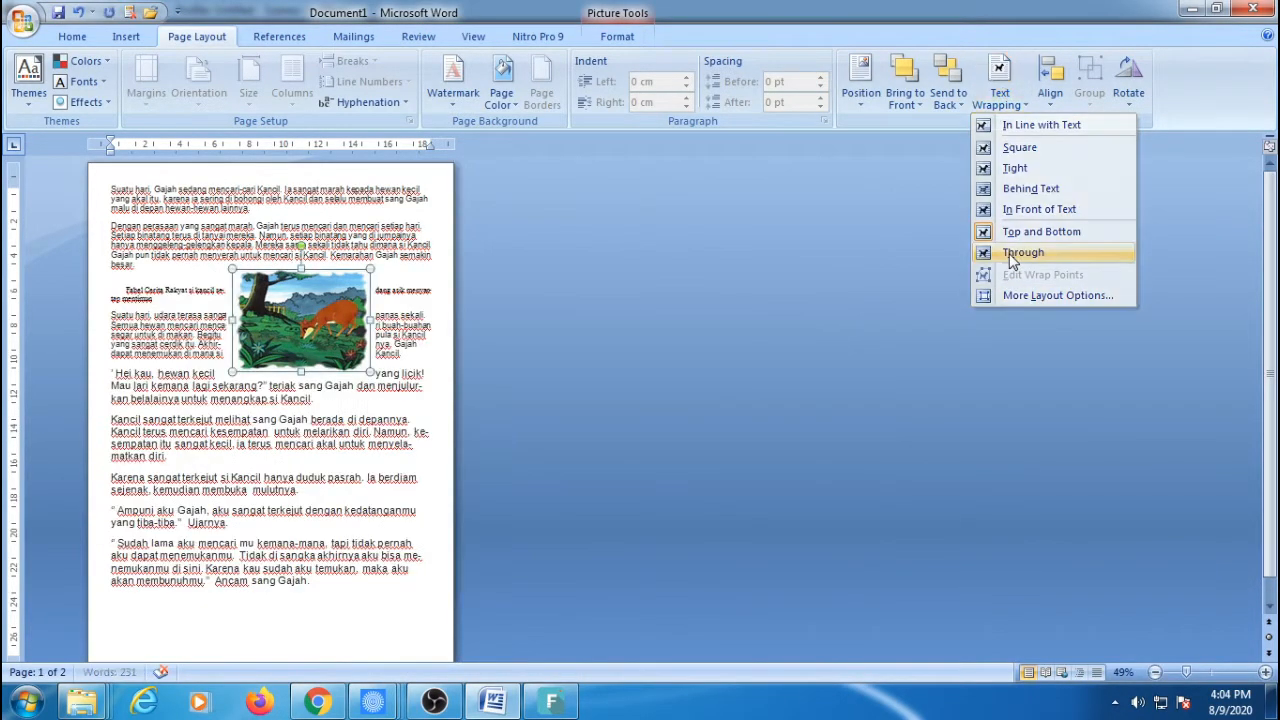
{"action": "left_click", "coordinate": [1012, 258]}
{"action": "left_click_drag", "start_coordinate": [330, 300], "coordinate": [175, 290]}
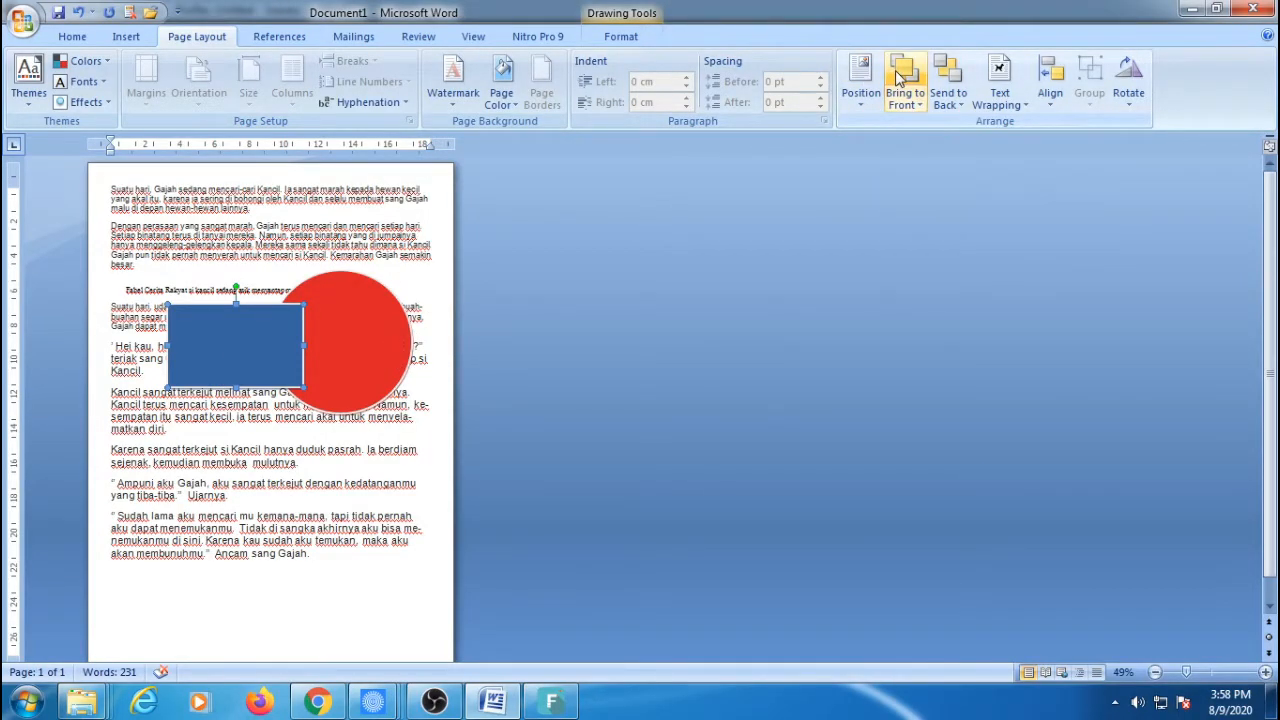
Alternate the blue rectangle between the back and the front of the red circle, finishing with it in front.
{"action": "left_click", "coordinate": [950, 72]}
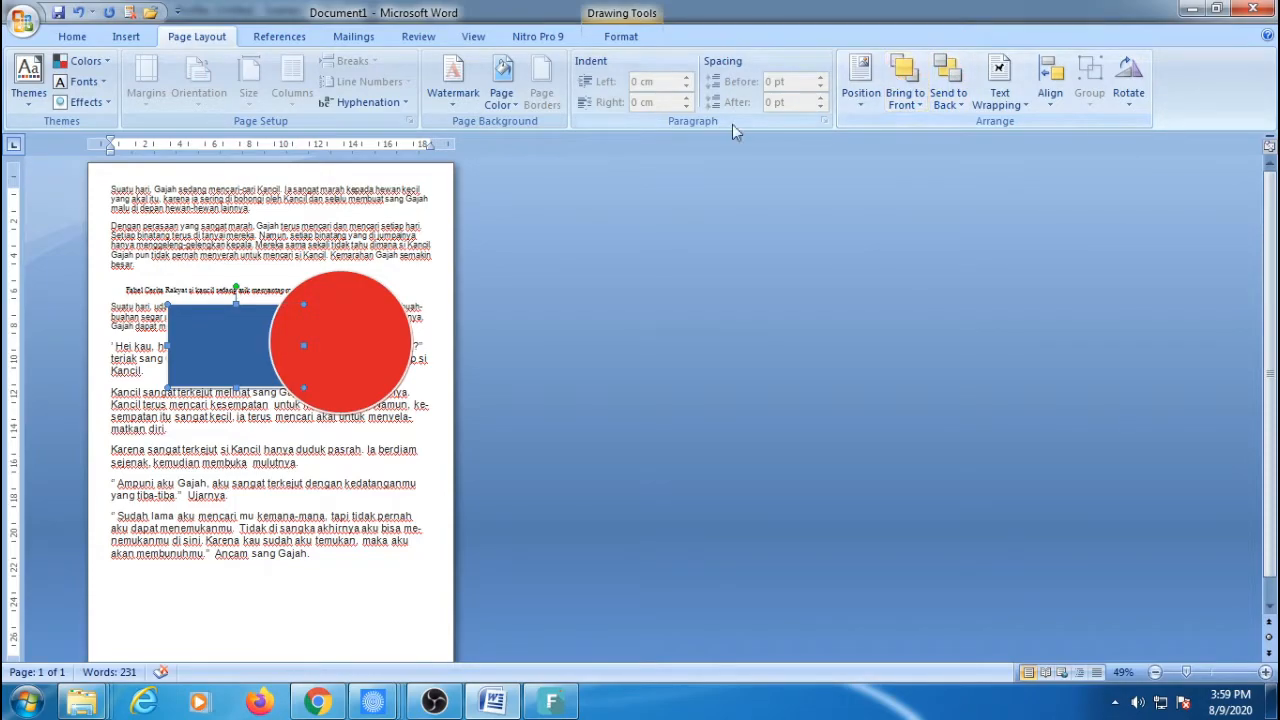
{"action": "left_click", "coordinate": [906, 68]}
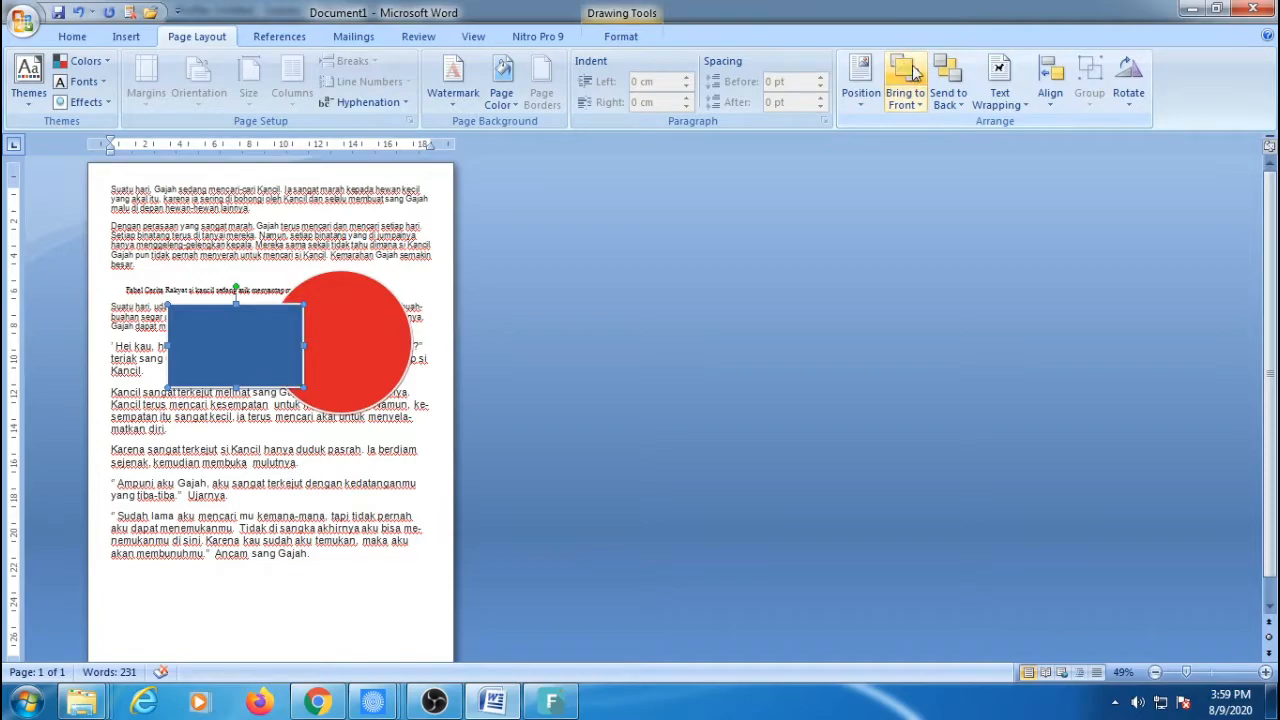
{"action": "left_click", "coordinate": [946, 74]}
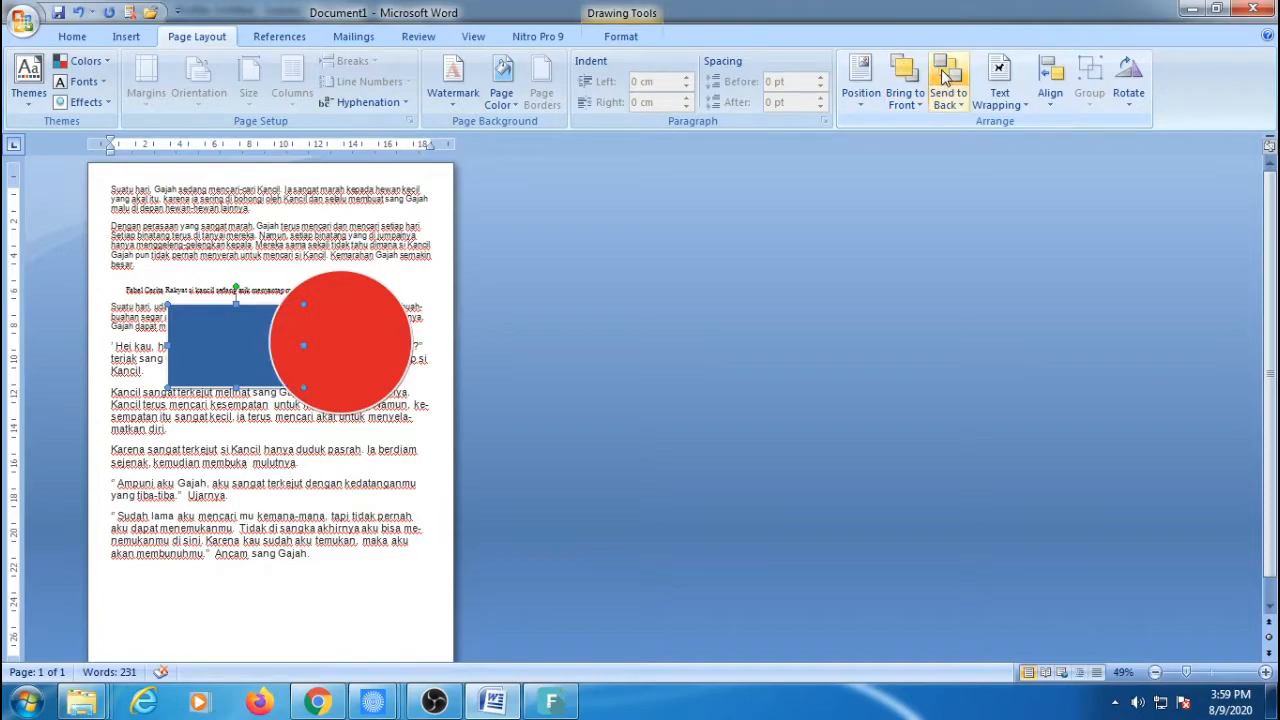
{"action": "left_click", "coordinate": [906, 72]}
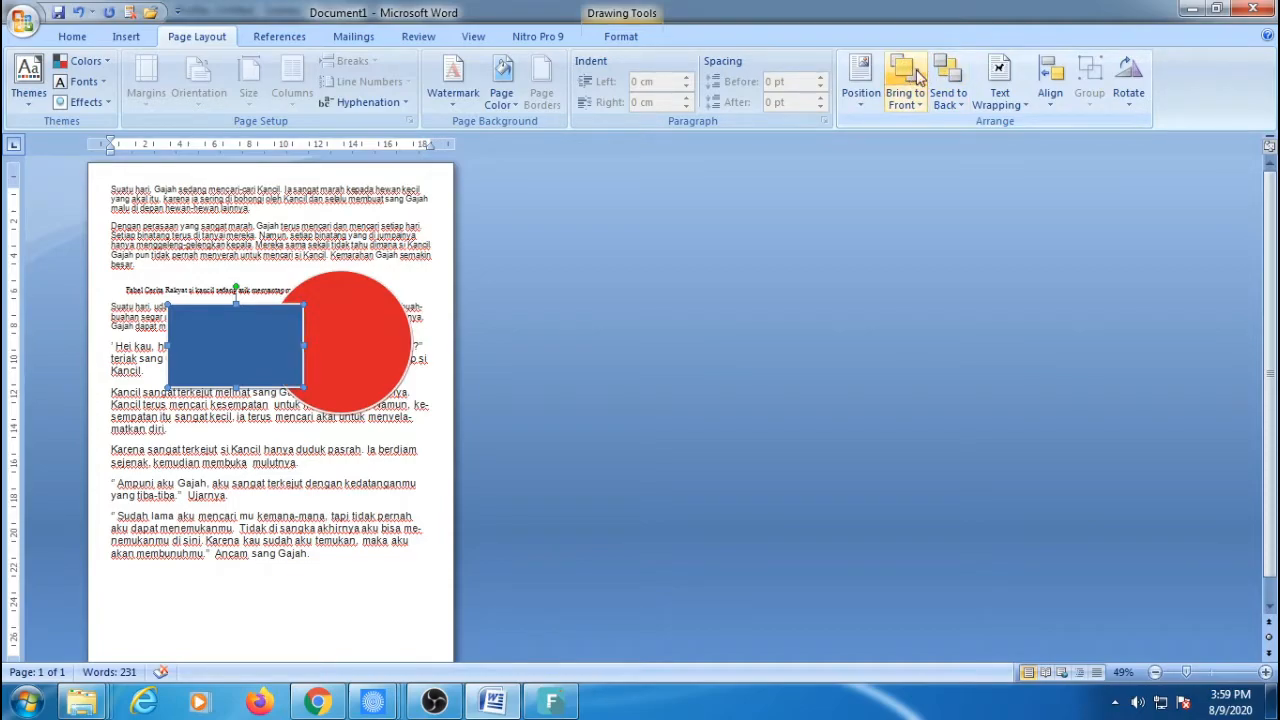
{"action": "left_click", "coordinate": [952, 84]}
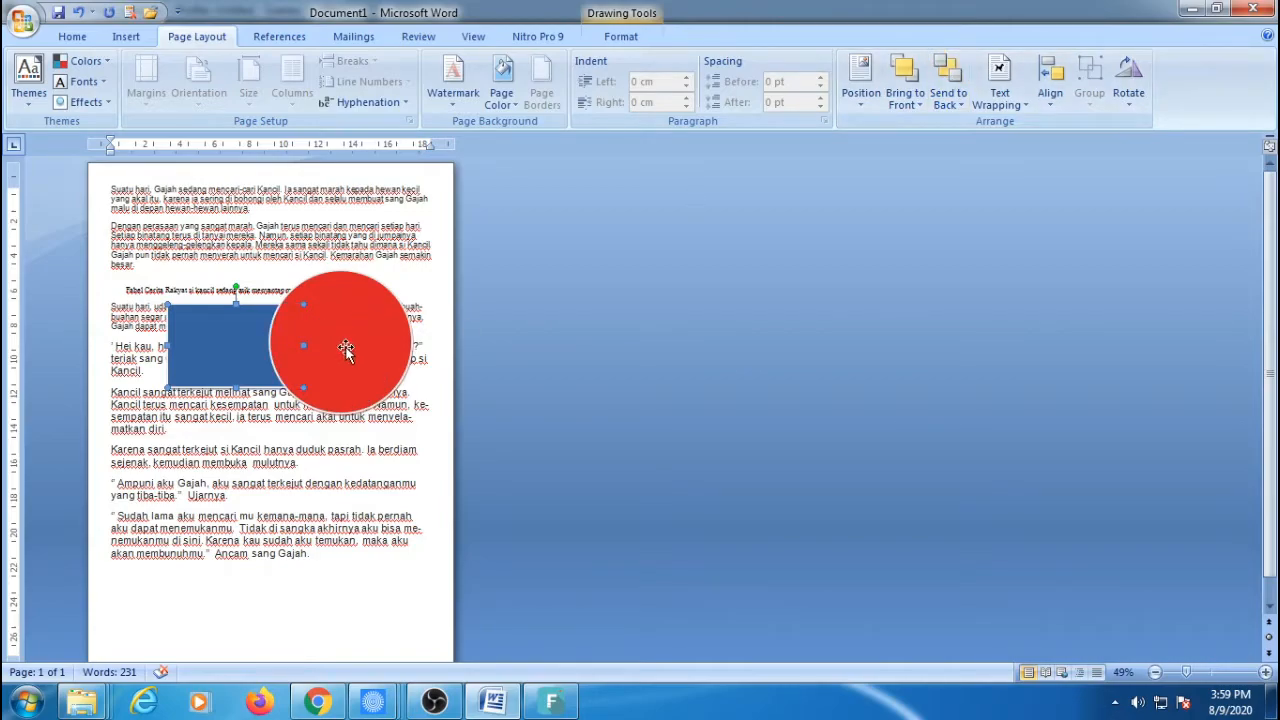
{"action": "left_click", "coordinate": [904, 76]}
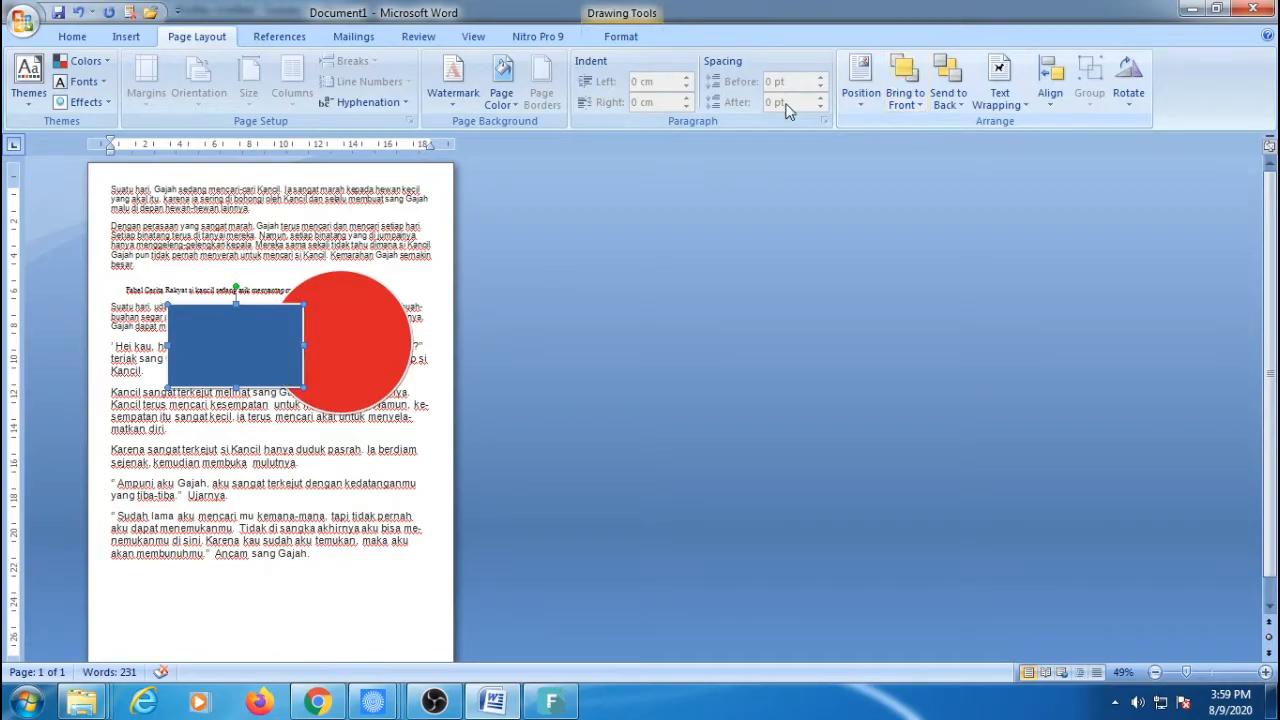
{"action": "left_click", "coordinate": [952, 84]}
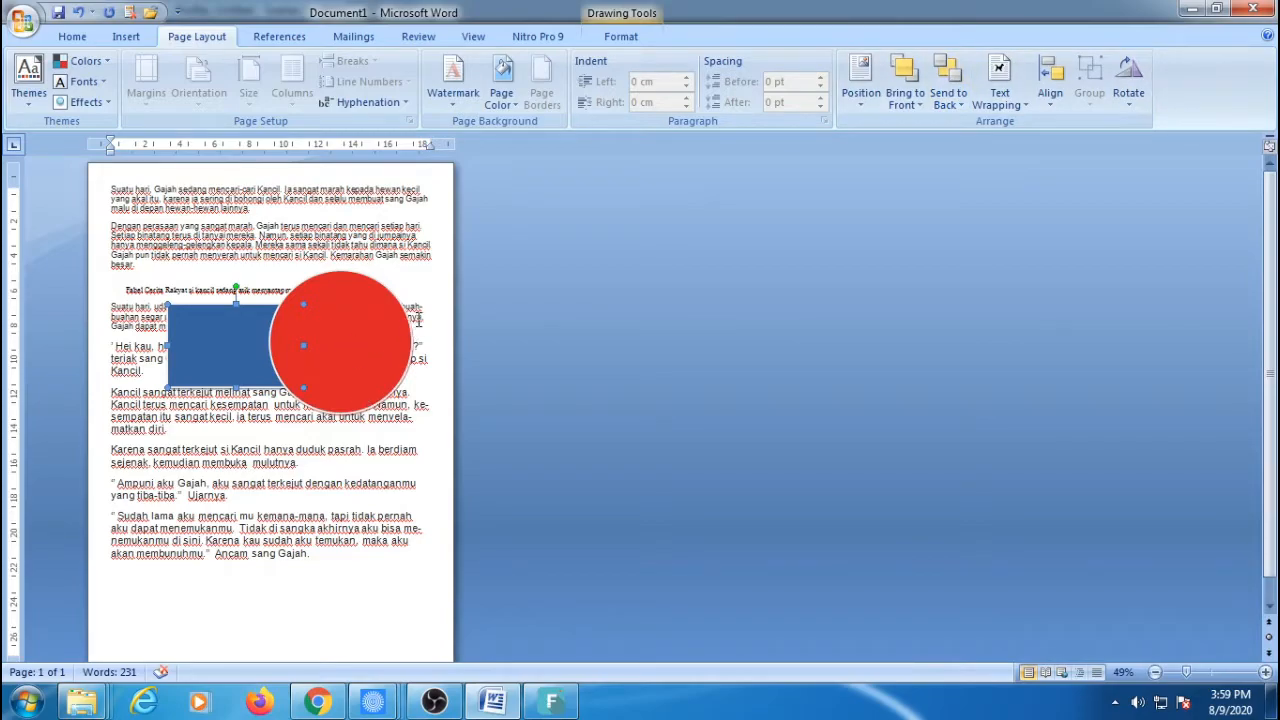
{"action": "left_click", "coordinate": [904, 76]}
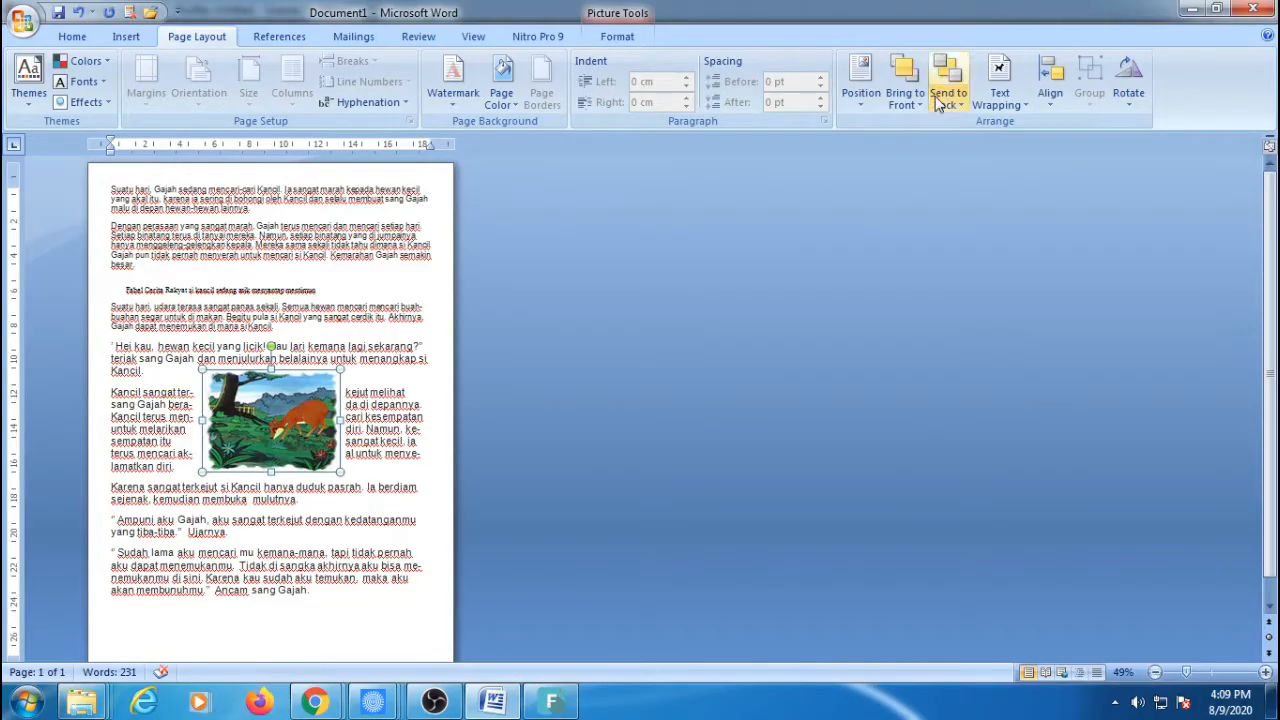
Align the picture to the left margin, then to the center, and finally to the right margin.
{"action": "left_click", "coordinate": [1051, 95]}
{"action": "left_click", "coordinate": [1076, 126]}
{"action": "left_click", "coordinate": [1051, 95]}
{"action": "left_click", "coordinate": [1094, 145]}
{"action": "left_click", "coordinate": [1051, 95]}
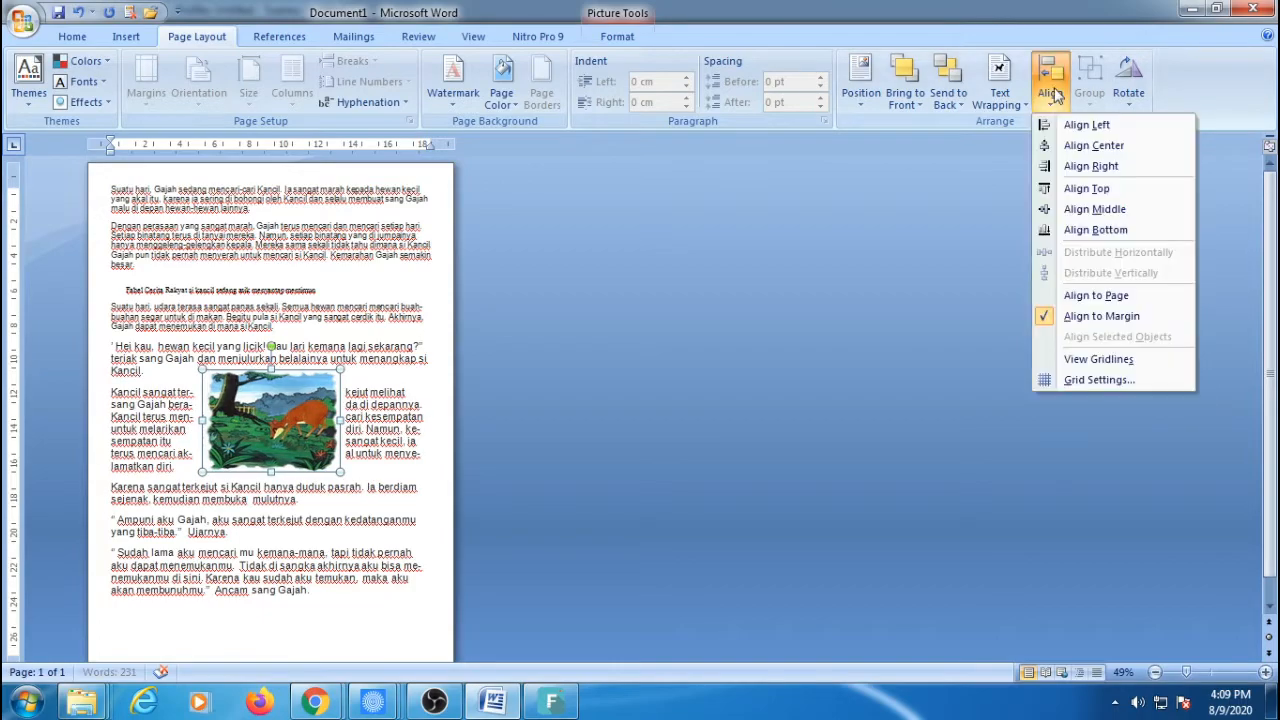
{"action": "left_click", "coordinate": [1091, 166]}
Reselect the right-aligned picture and align it to the top margin.
{"action": "left_click", "coordinate": [1060, 95]}
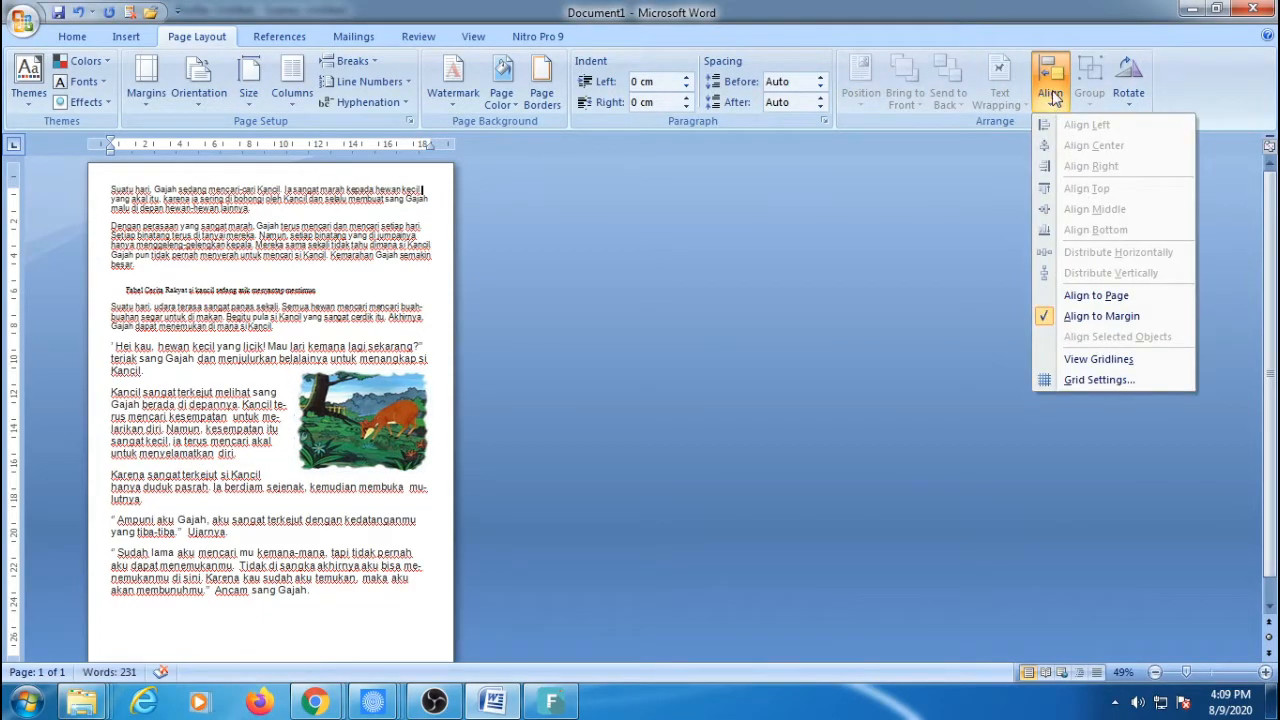
{"action": "left_click", "coordinate": [384, 408]}
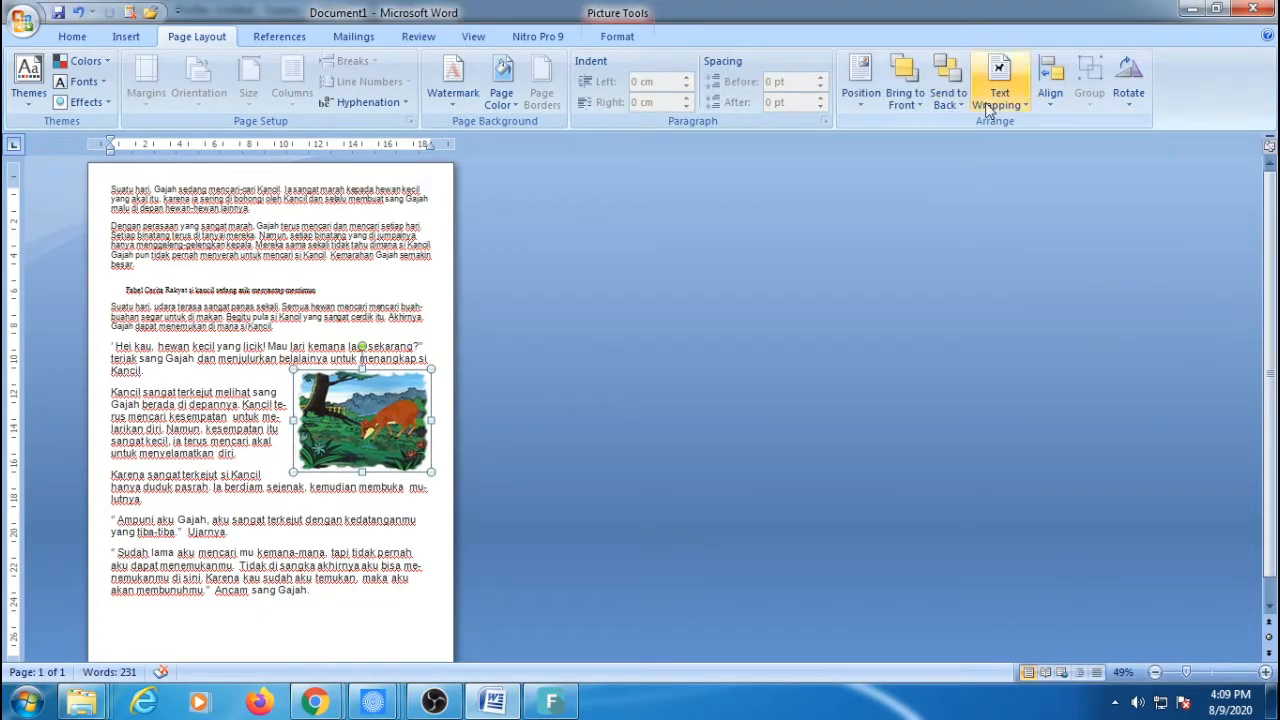
{"action": "left_click", "coordinate": [1050, 92]}
{"action": "left_click", "coordinate": [1091, 194]}
Reselect the picture and align it vertically to the middle, then to the bottom margin.
{"action": "left_click", "coordinate": [1055, 88]}
{"action": "left_click", "coordinate": [1055, 88]}
{"action": "left_click", "coordinate": [1050, 88]}
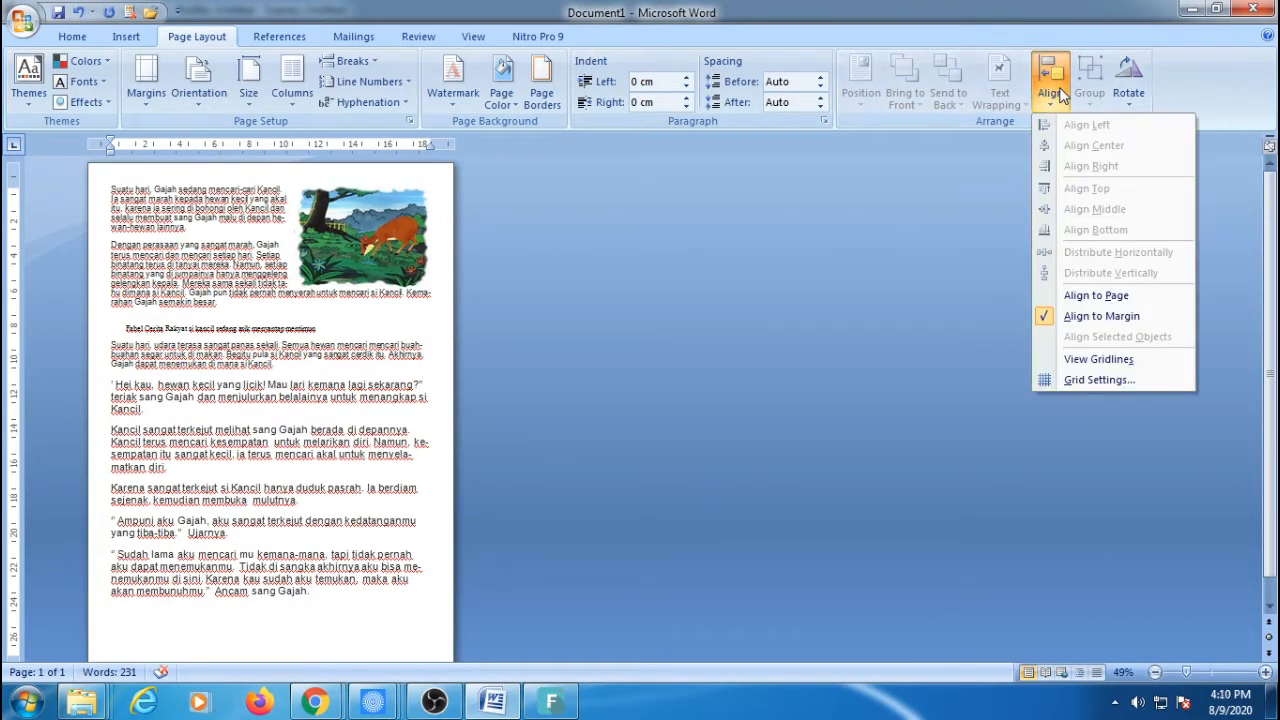
{"action": "left_click", "coordinate": [427, 216]}
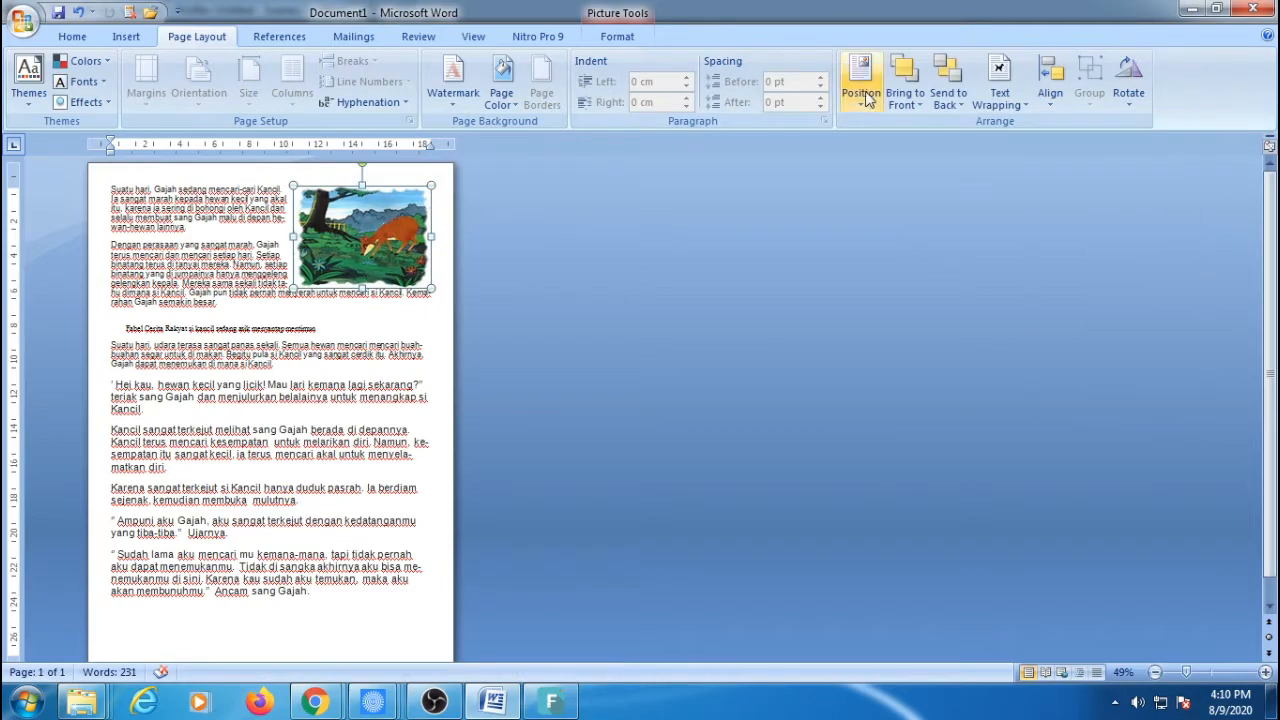
{"action": "left_click", "coordinate": [1050, 88]}
{"action": "left_click", "coordinate": [1094, 209]}
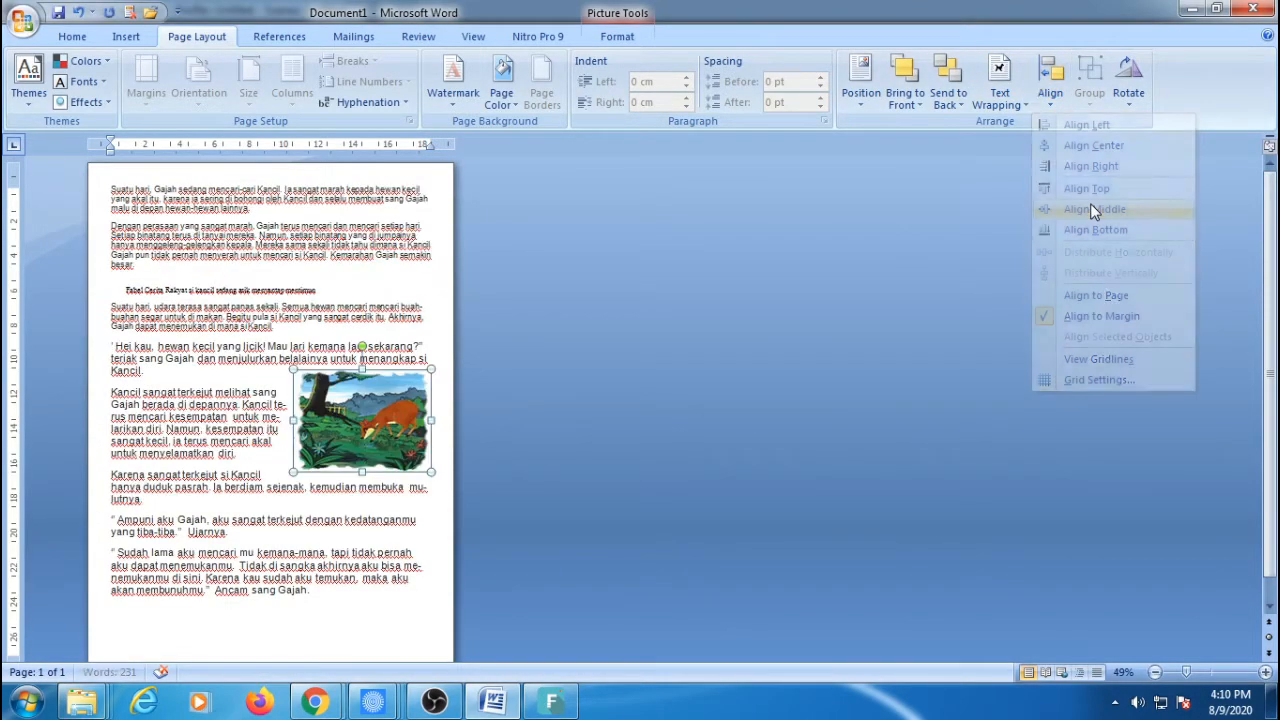
{"action": "left_click", "coordinate": [1055, 90]}
{"action": "left_click", "coordinate": [1094, 230]}
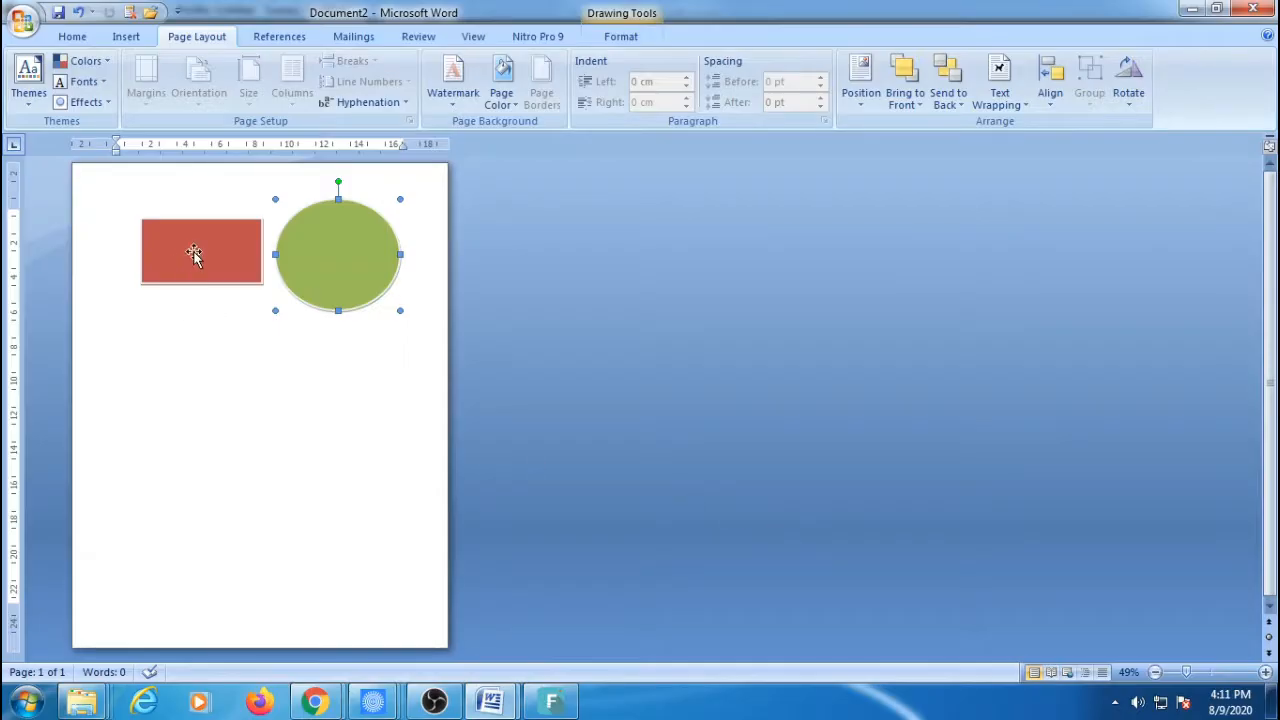
Move the red rectangle and green ellipse separately down the page, then back near the top with the ellipse overlapping the rectangle.
{"action": "left_click_drag", "start_coordinate": [194, 251], "coordinate": [189, 371]}
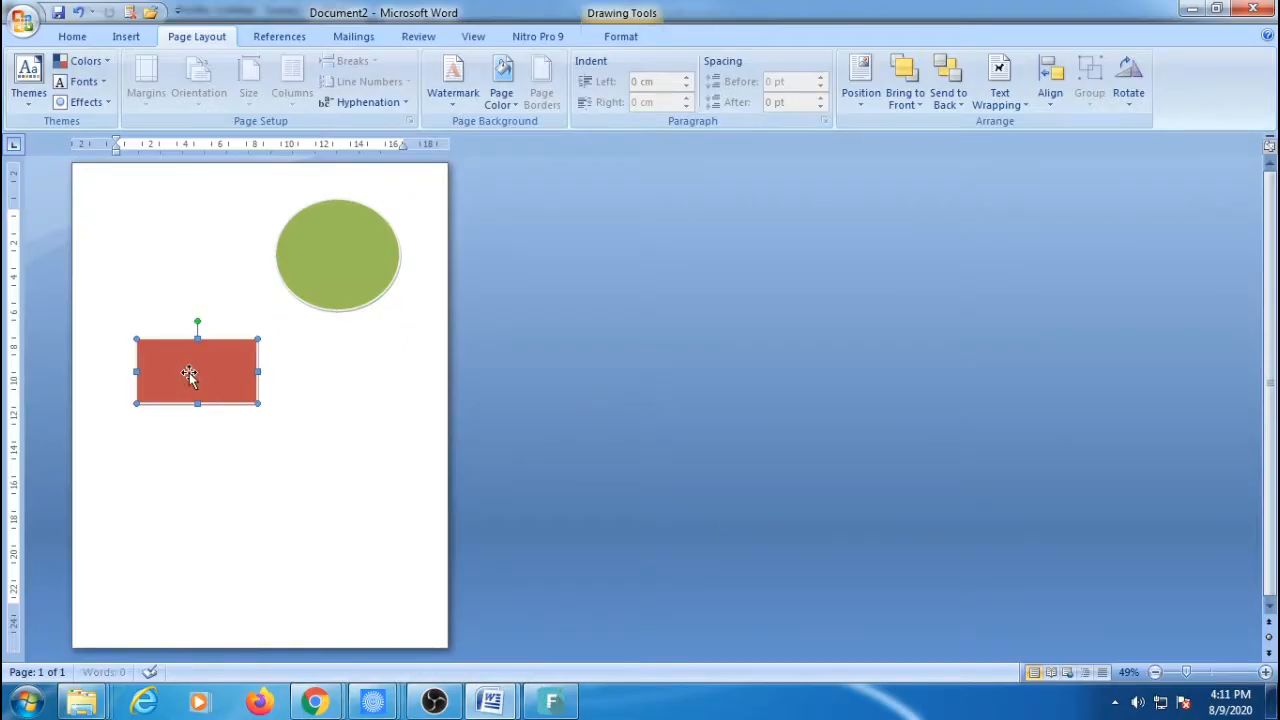
{"action": "left_click_drag", "start_coordinate": [318, 272], "coordinate": [334, 395]}
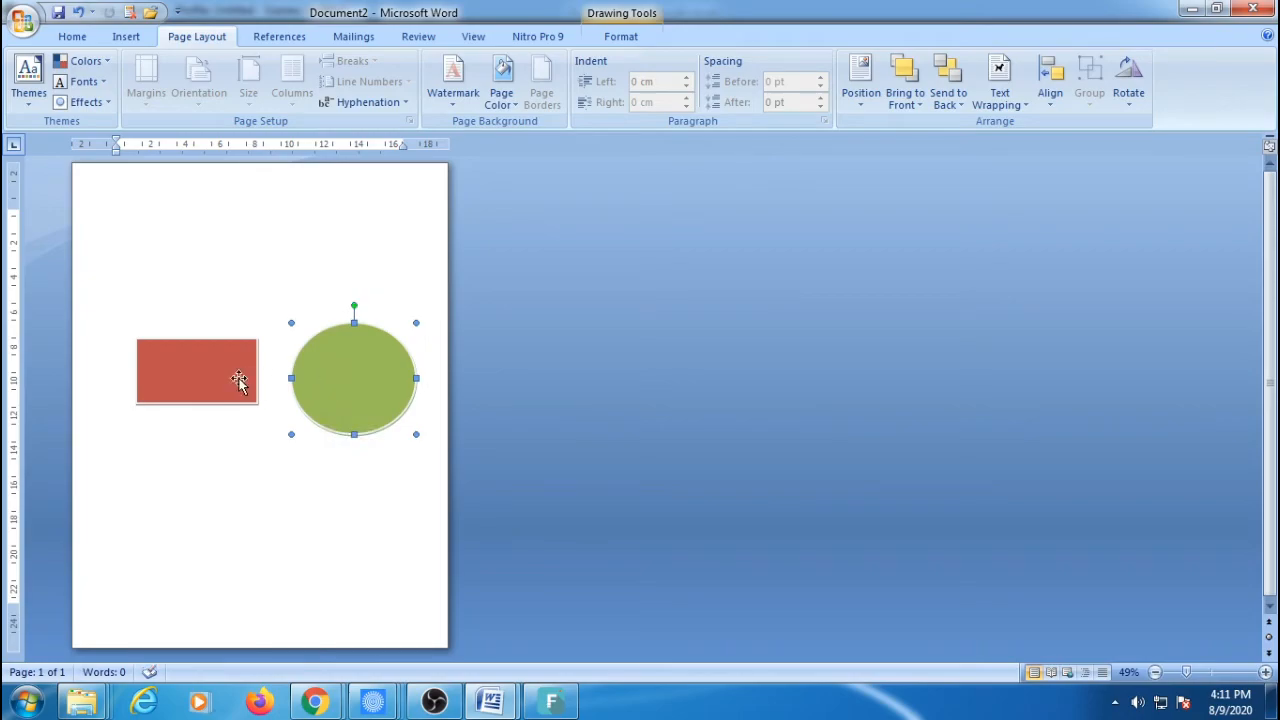
{"action": "left_click_drag", "start_coordinate": [232, 376], "coordinate": [213, 263]}
{"action": "left_click_drag", "start_coordinate": [346, 395], "coordinate": [235, 272]}
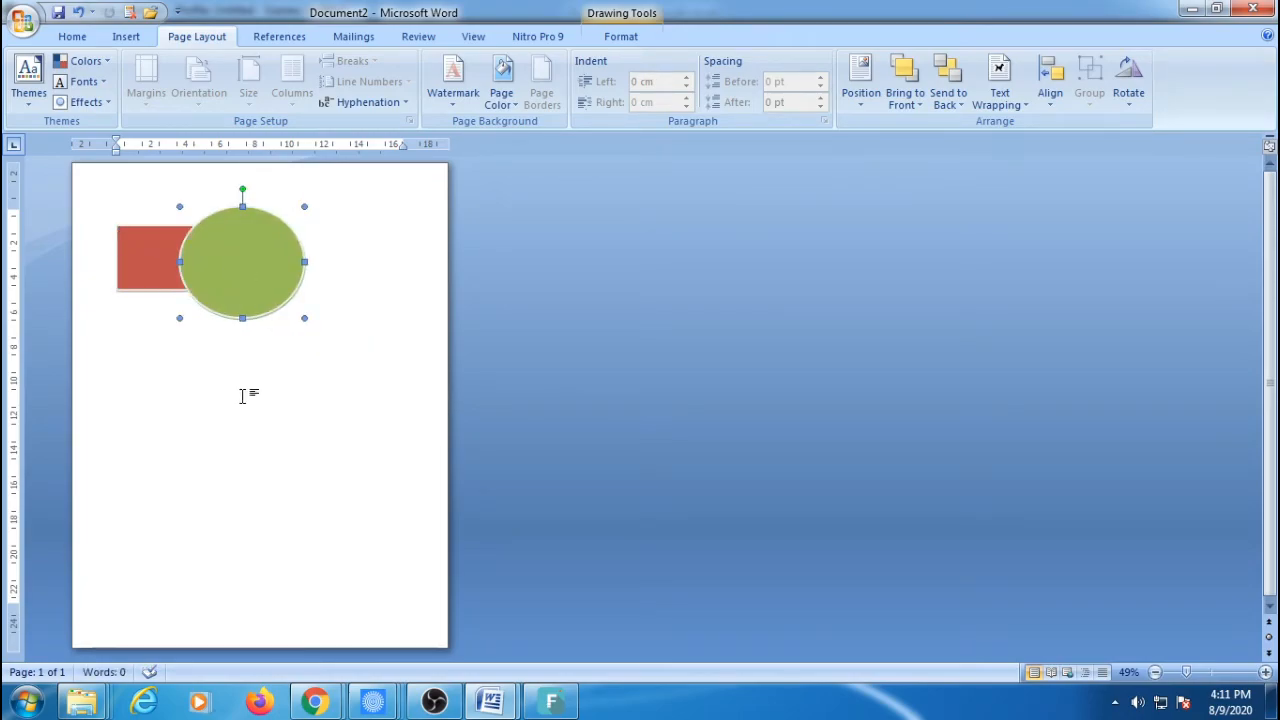
Group the red rectangle with the green ellipse and move the grouped shapes slightly toward the right.
{"action": "left_click", "coordinate": [134, 263]}
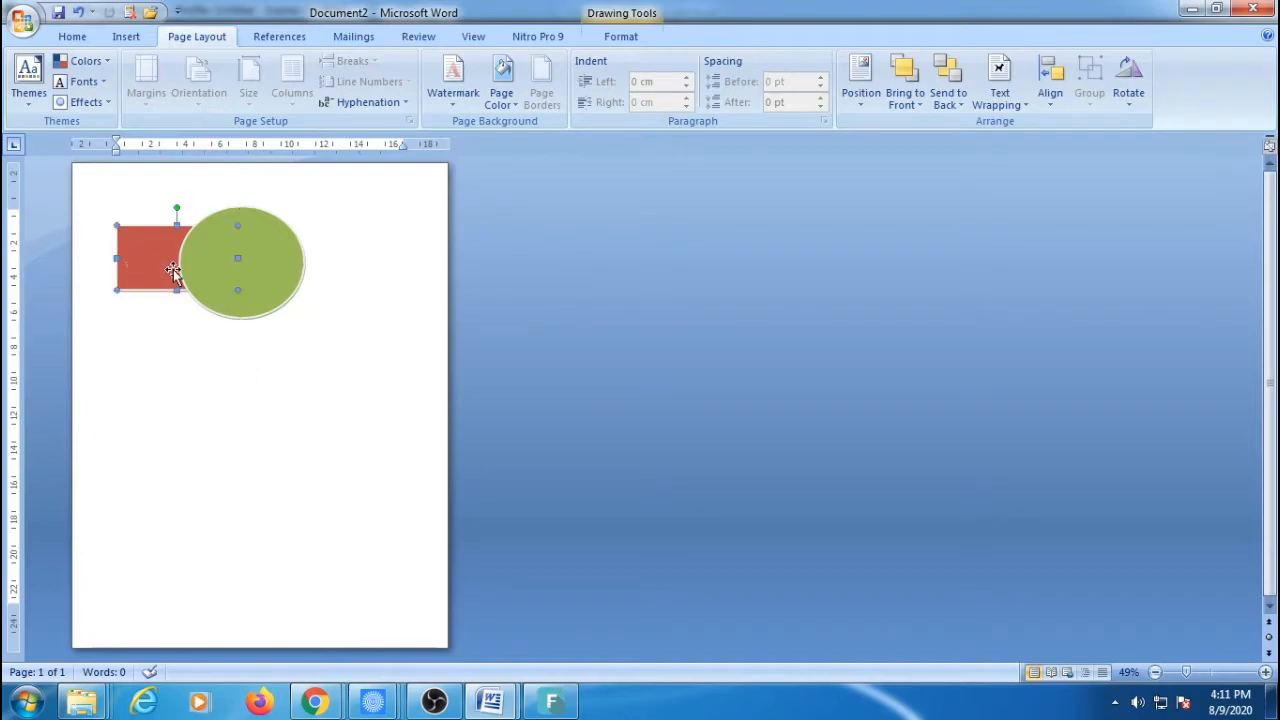
{"action": "left_click", "coordinate": [290, 275], "text": "shift"}
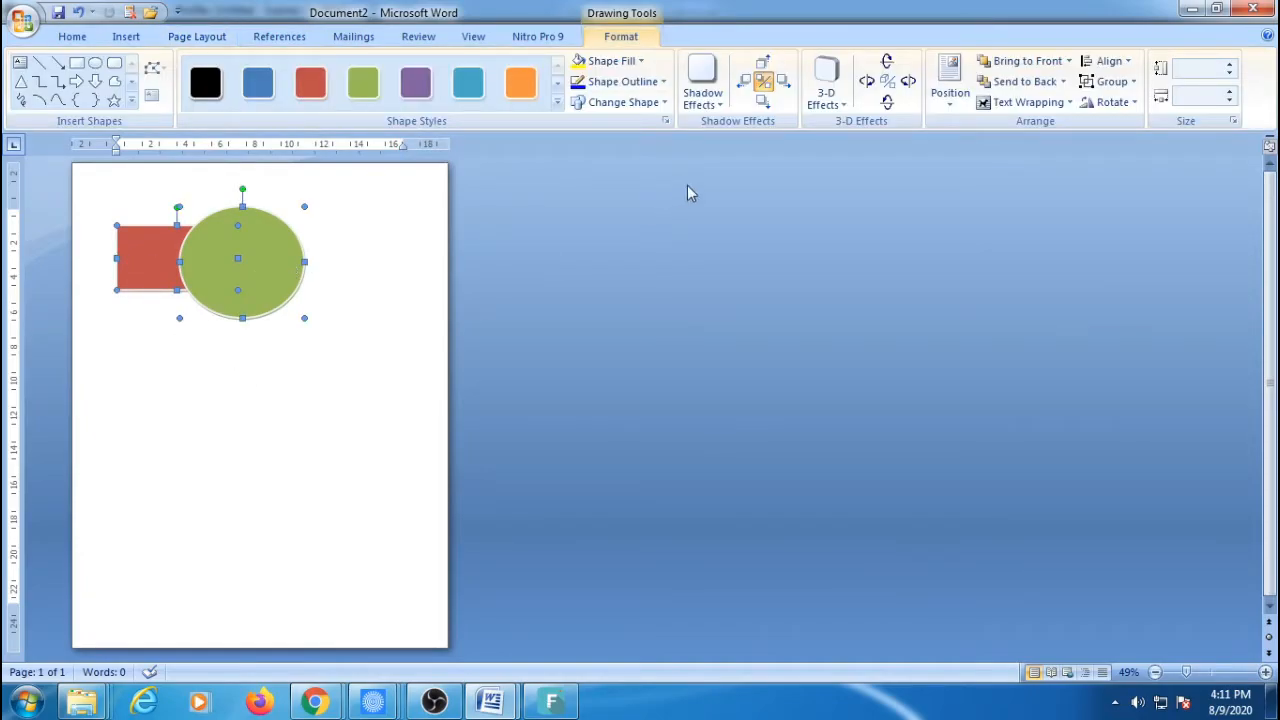
{"action": "left_click", "coordinate": [191, 40]}
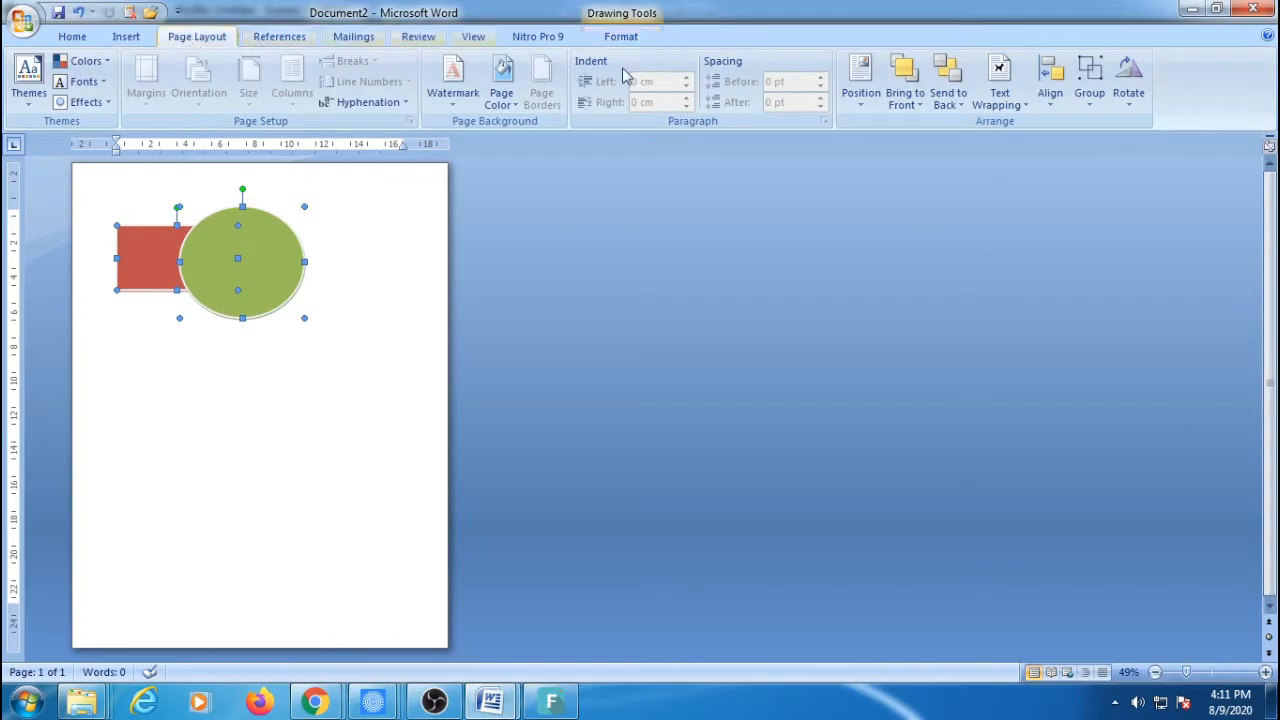
{"action": "left_click", "coordinate": [1090, 85]}
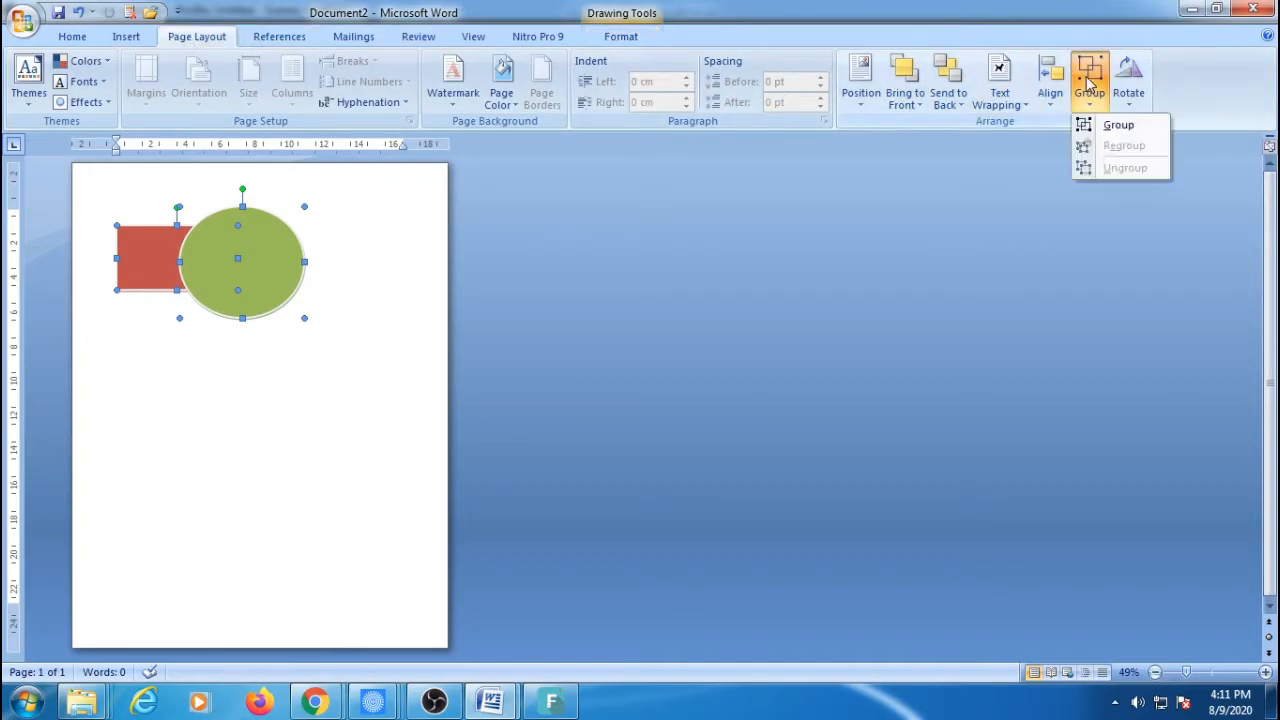
{"action": "left_click", "coordinate": [1115, 127]}
{"action": "left_click_drag", "start_coordinate": [257, 260], "coordinate": [297, 234]}
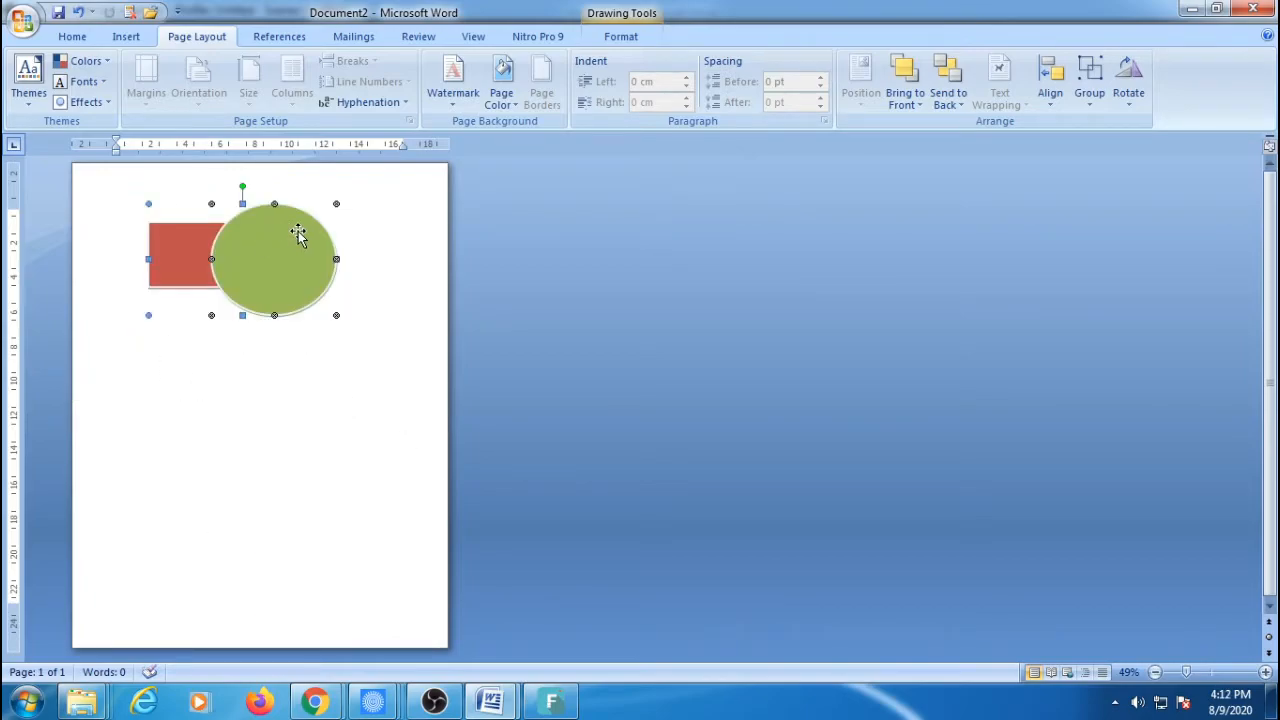
Draw a triangle about 9.29 cm wide and 8 cm high overlapping the ellipse and apply the green shape style.
{"action": "left_click", "coordinate": [128, 37]}
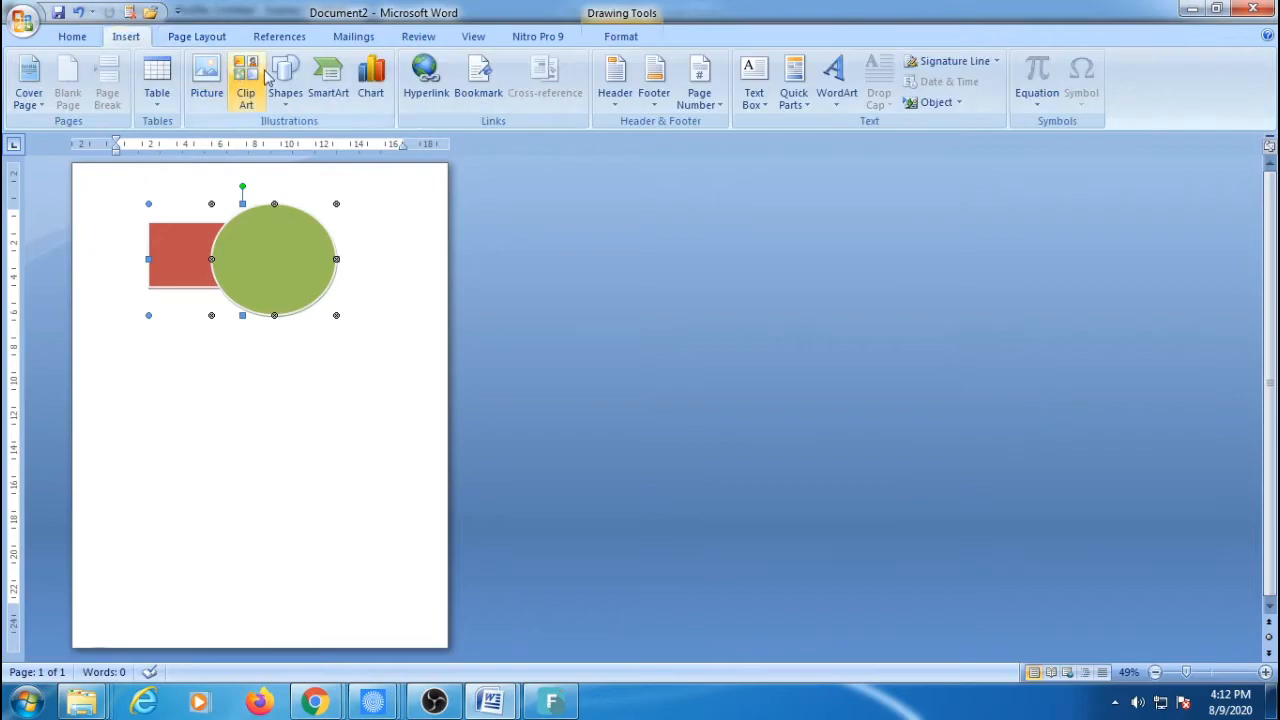
{"action": "left_click", "coordinate": [285, 76]}
{"action": "left_click", "coordinate": [394, 146]}
{"action": "left_click_drag", "start_coordinate": [373, 233], "coordinate": [211, 371]}
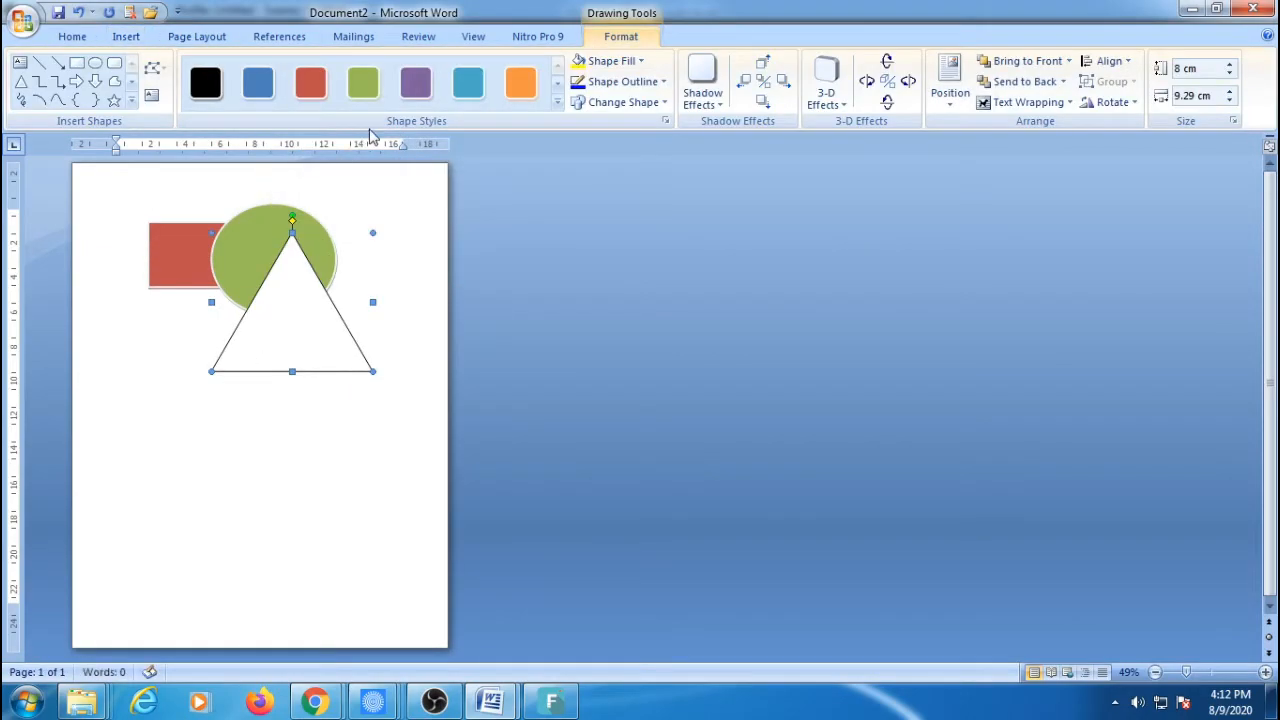
{"action": "left_click", "coordinate": [363, 83]}
Select the grouped rectangle and ellipse together with the green triangle and group them.
{"action": "left_click", "coordinate": [197, 36]}
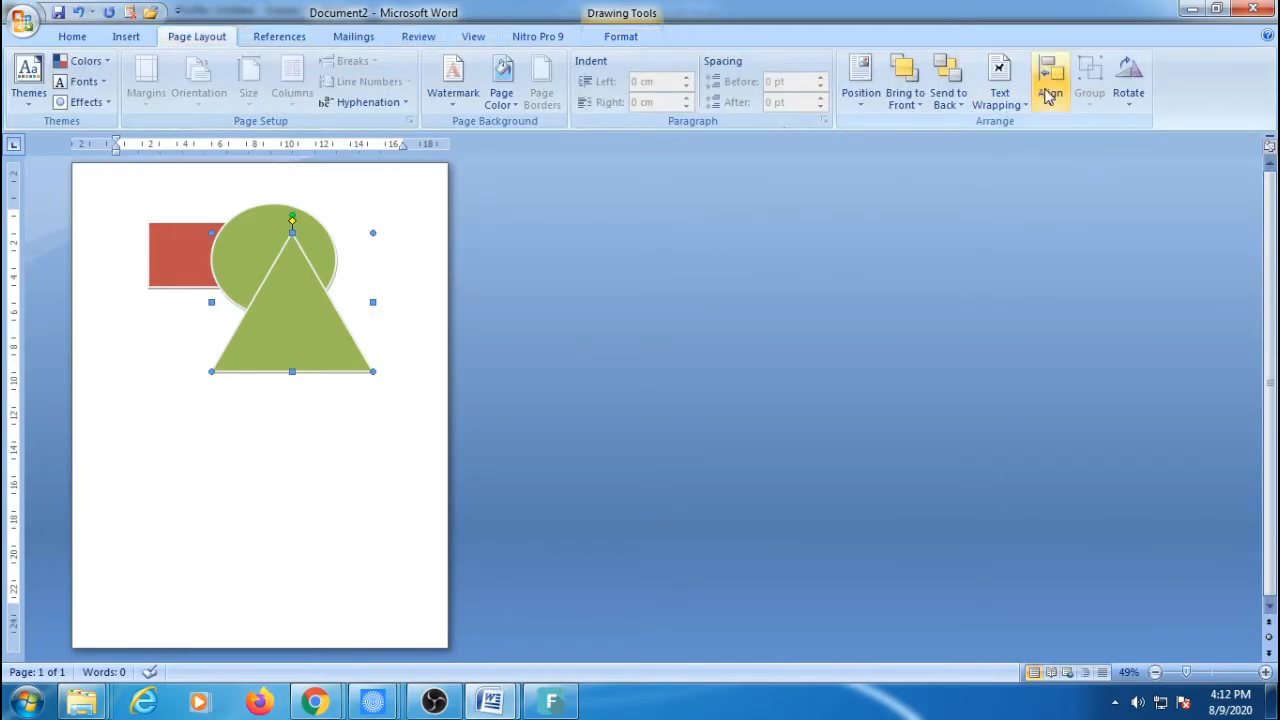
{"action": "left_click", "coordinate": [168, 268]}
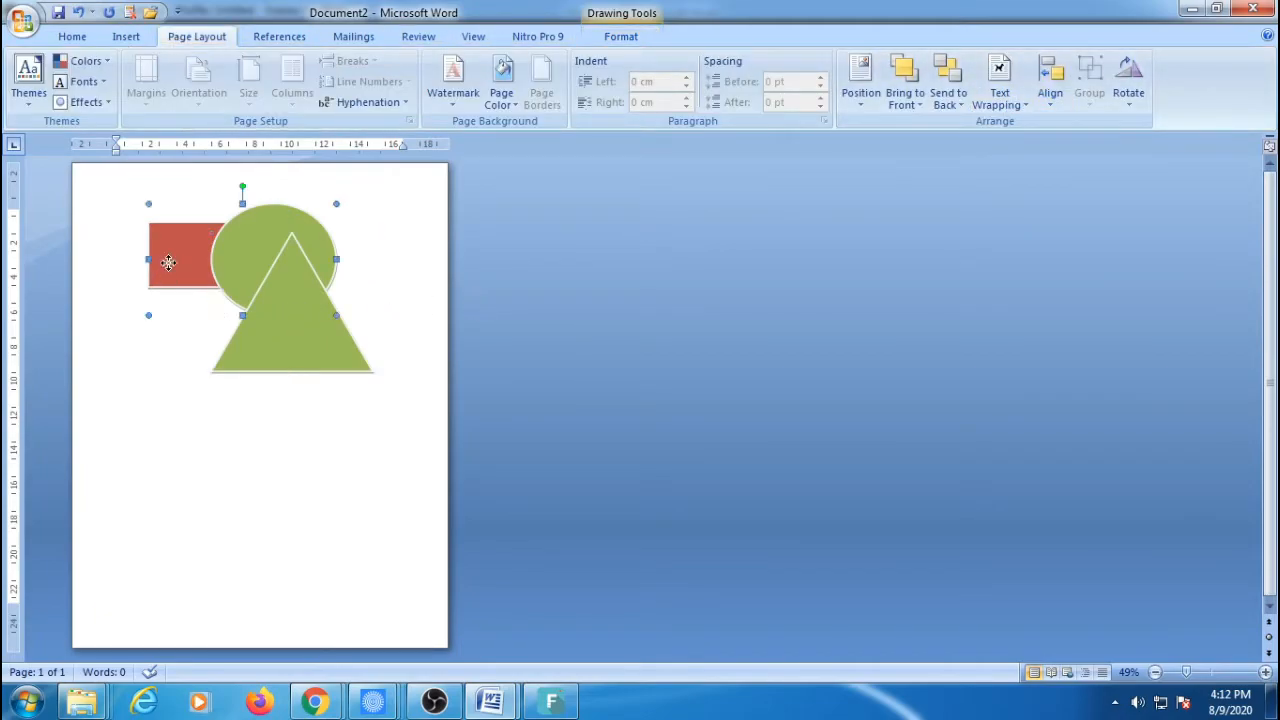
{"action": "left_click", "coordinate": [318, 348], "text": "shift"}
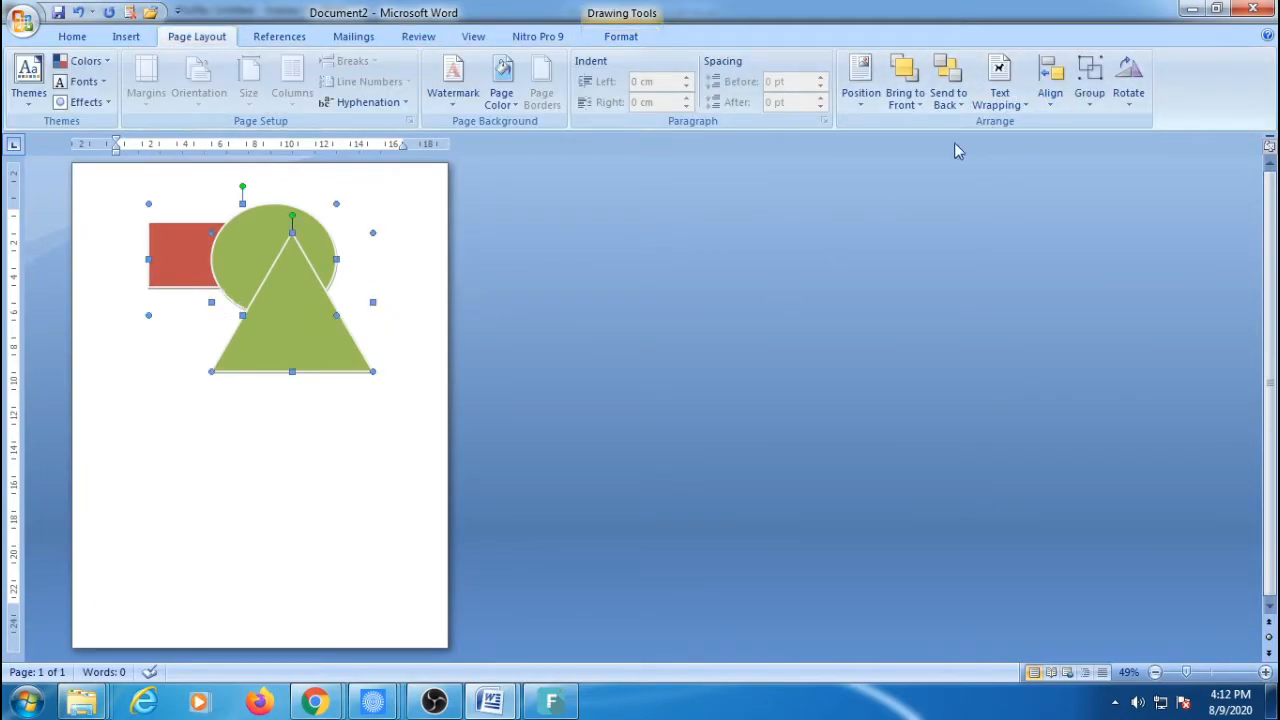
{"action": "left_click", "coordinate": [1089, 80]}
{"action": "left_click", "coordinate": [1101, 128]}
Move the combined shapes down the page and back to their original position near the top.
{"action": "left_click_drag", "start_coordinate": [300, 328], "coordinate": [281, 446]}
{"action": "left_click_drag", "start_coordinate": [274, 431], "coordinate": [310, 308]}
{"action": "left_click_drag", "start_coordinate": [321, 304], "coordinate": [335, 326]}
{"action": "left_click_drag", "start_coordinate": [333, 385], "coordinate": [314, 343]}
{"action": "left_click", "coordinate": [314, 343]}
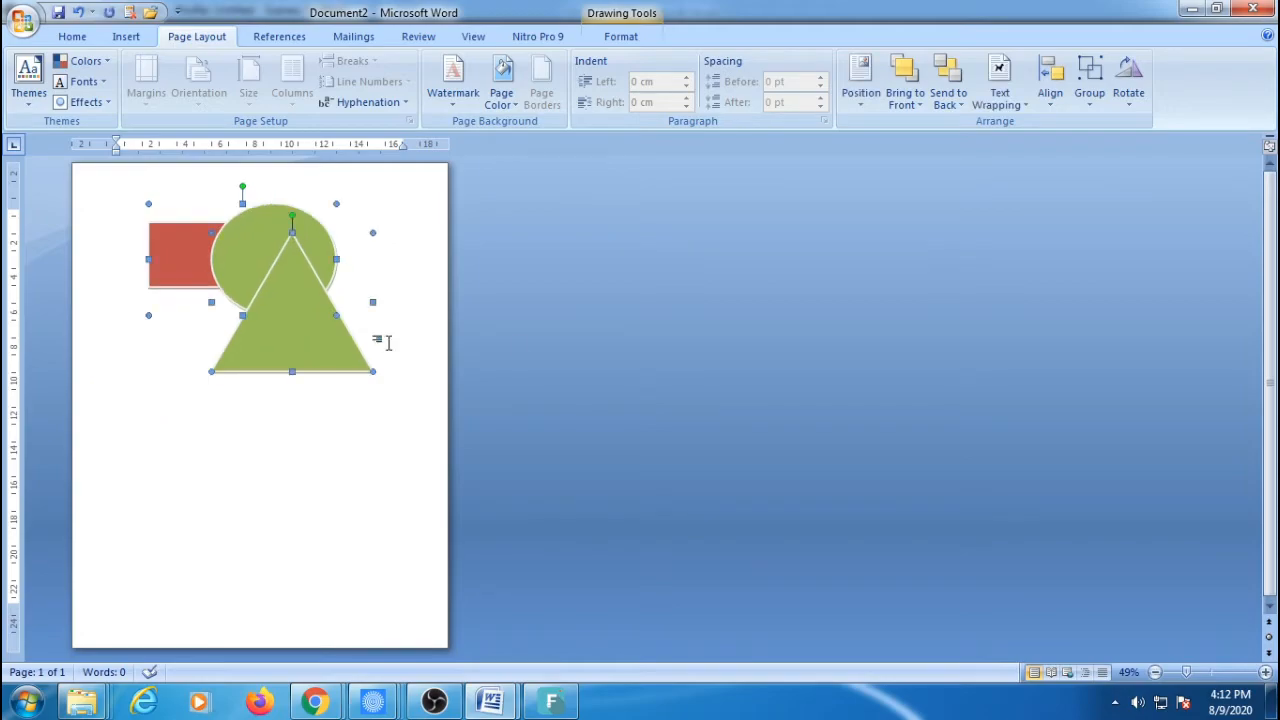
Group the triangle with the rectangle and ellipse group again and move the combined shapes slightly toward the right.
{"action": "left_click", "coordinate": [1082, 88]}
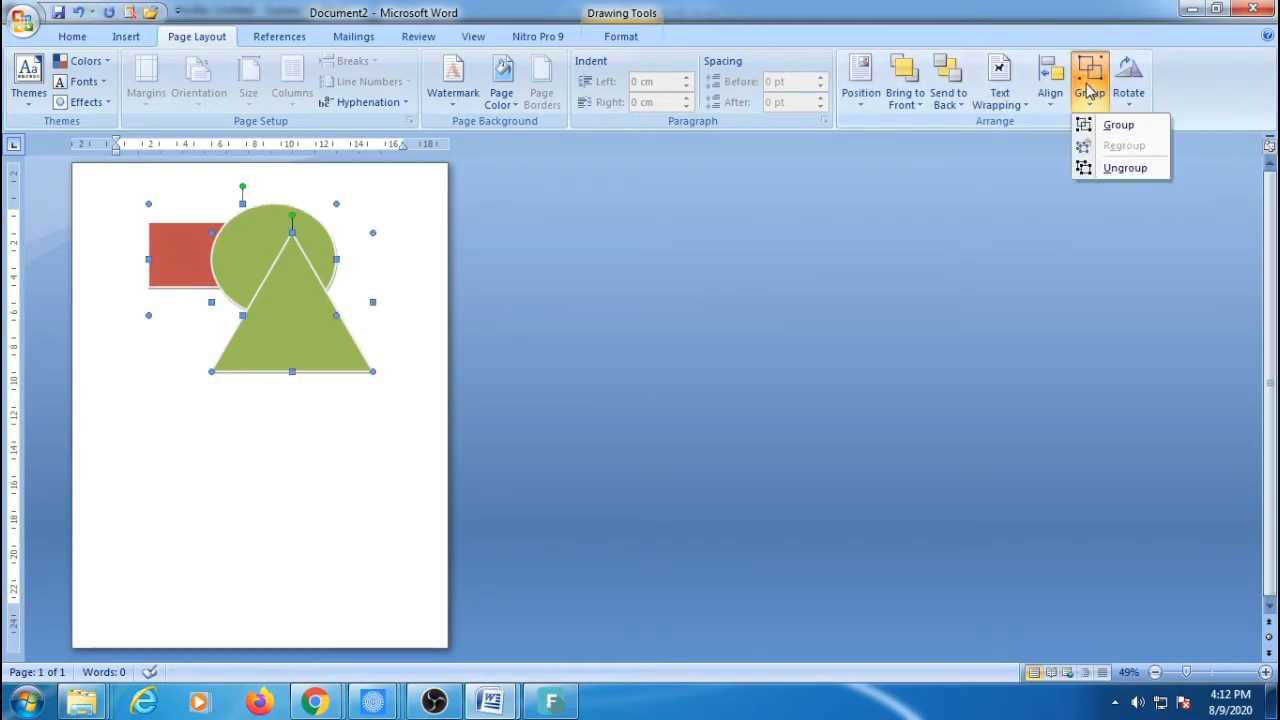
{"action": "left_click", "coordinate": [1094, 123]}
{"action": "left_click_drag", "start_coordinate": [274, 346], "coordinate": [337, 333]}
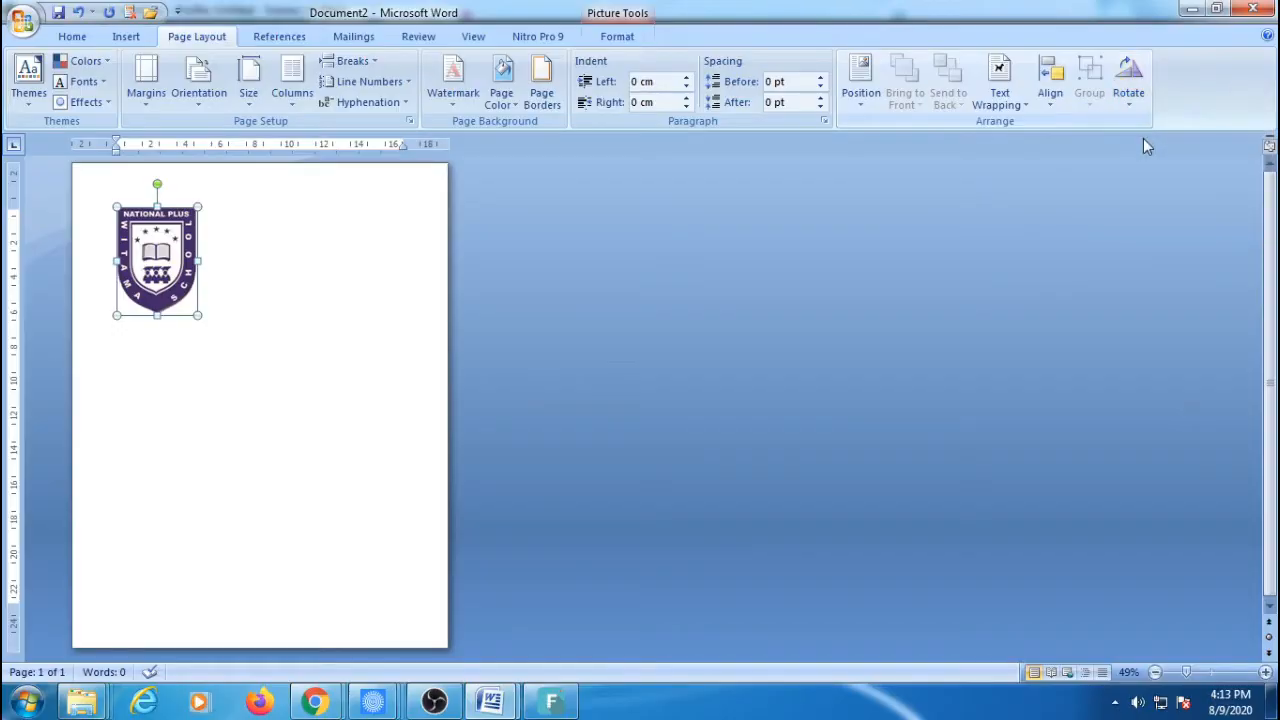
Rotate the school logo picture left by 90° and flip it vertically.
{"action": "left_click", "coordinate": [1128, 80]}
{"action": "left_click", "coordinate": [1142, 150]}
{"action": "left_click", "coordinate": [1128, 80]}
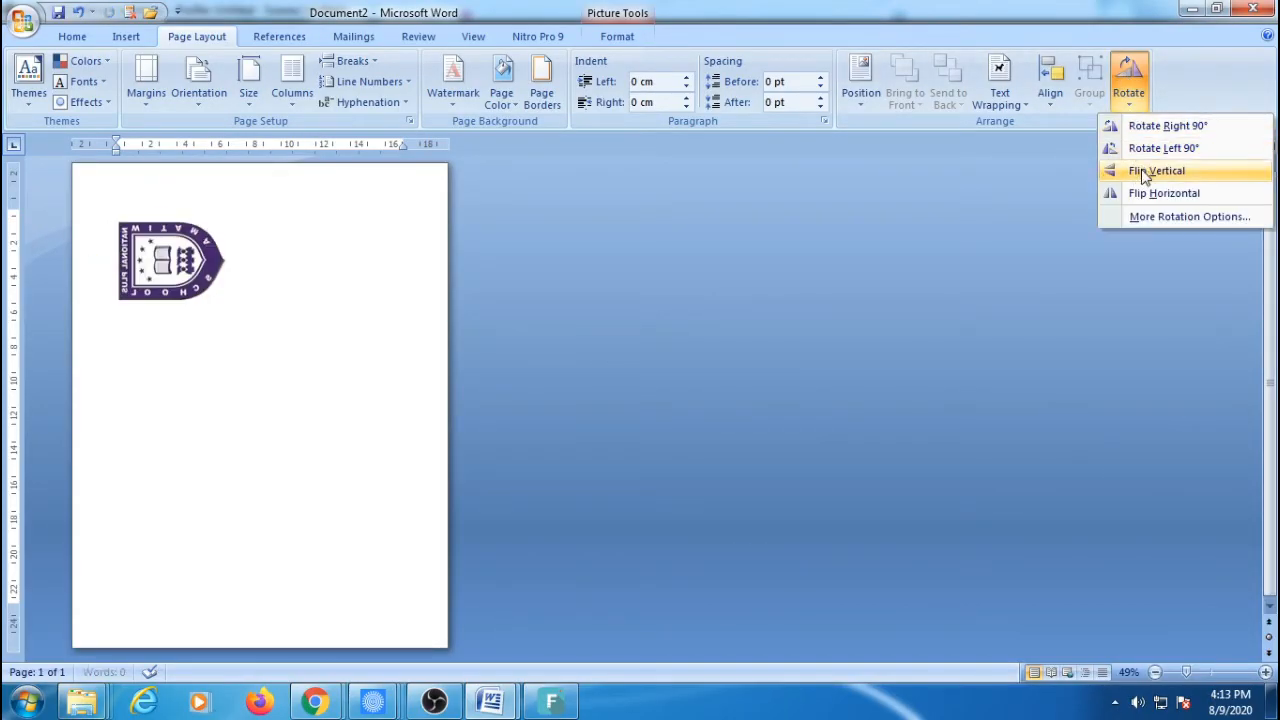
{"action": "left_click", "coordinate": [1146, 172]}
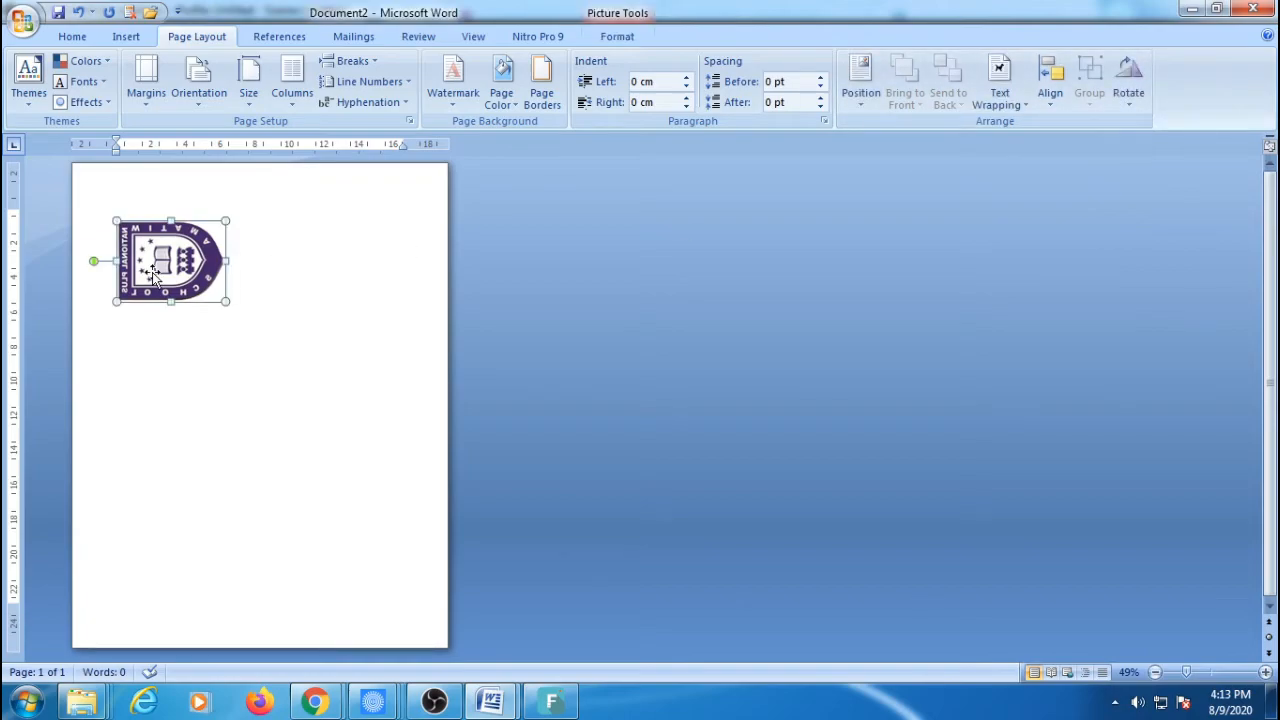
Open the rotation and flip options for the school logo picture again.
{"action": "left_click", "coordinate": [1128, 80]}
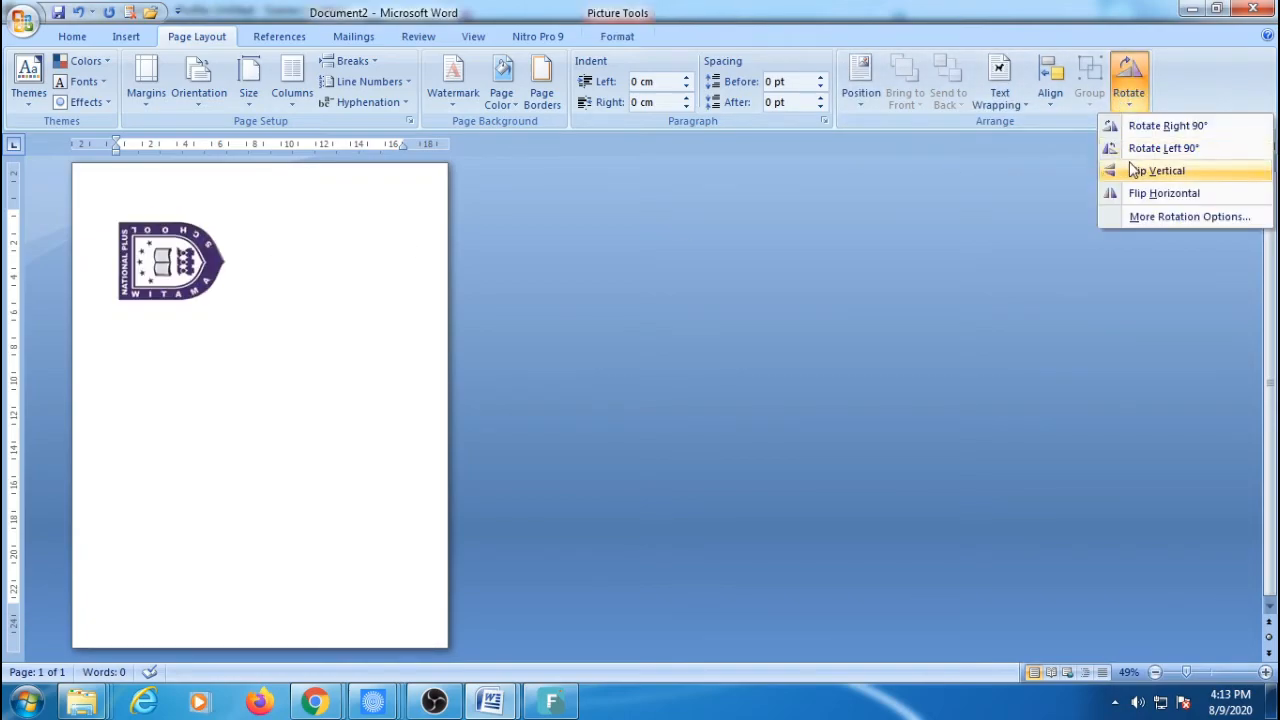